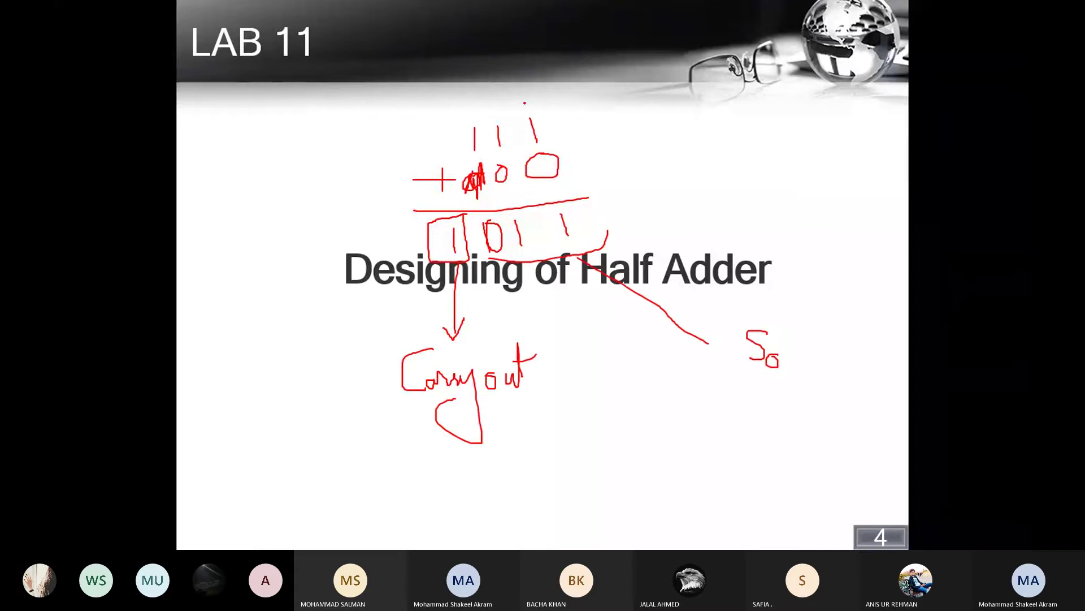
Annotate the middle and leftmost sum bits of the handwritten binary addition with lines leading to labels S1 and S2.
{"action": "mouse_move", "coordinate": [521, 256]}
{"action": "left_mouse_down"}
{"action": "mouse_move", "coordinate": [720, 404]}
{"action": "mouse_move", "coordinate": [759, 417]}
{"action": "mouse_move", "coordinate": [748, 386]}
{"action": "left_mouse_up"}
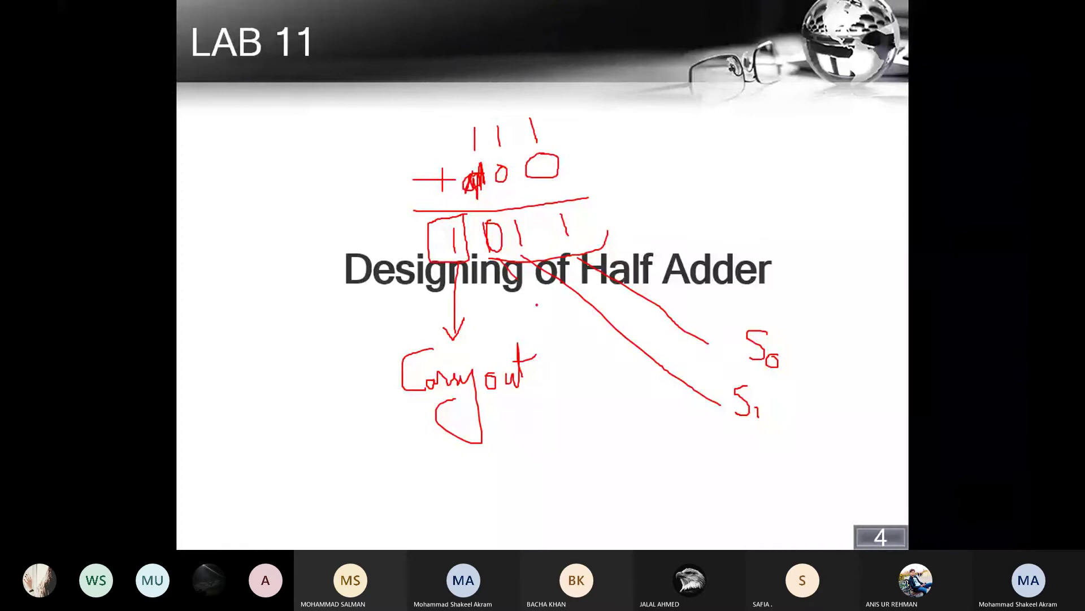
{"action": "left_click_drag", "start_coordinate": [520, 271], "coordinate": [667, 448]}
{"action": "mouse_move", "coordinate": [715, 432]}
{"action": "left_mouse_down"}
{"action": "mouse_move", "coordinate": [685, 433]}
{"action": "mouse_move", "coordinate": [702, 459]}
{"action": "mouse_move", "coordinate": [682, 465]}
{"action": "mouse_move", "coordinate": [739, 480]}
{"action": "left_mouse_up"}
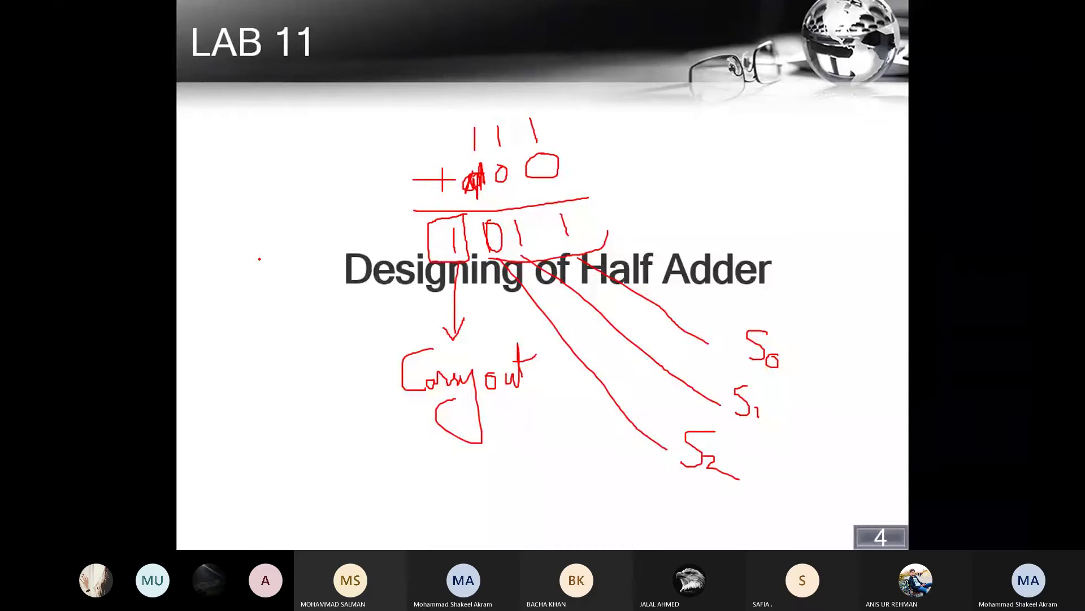
Review the slides on the lab objective, gate symbols, IC pin diagrams and half adder combinational circuit.
{"action": "key", "text": "Right"}
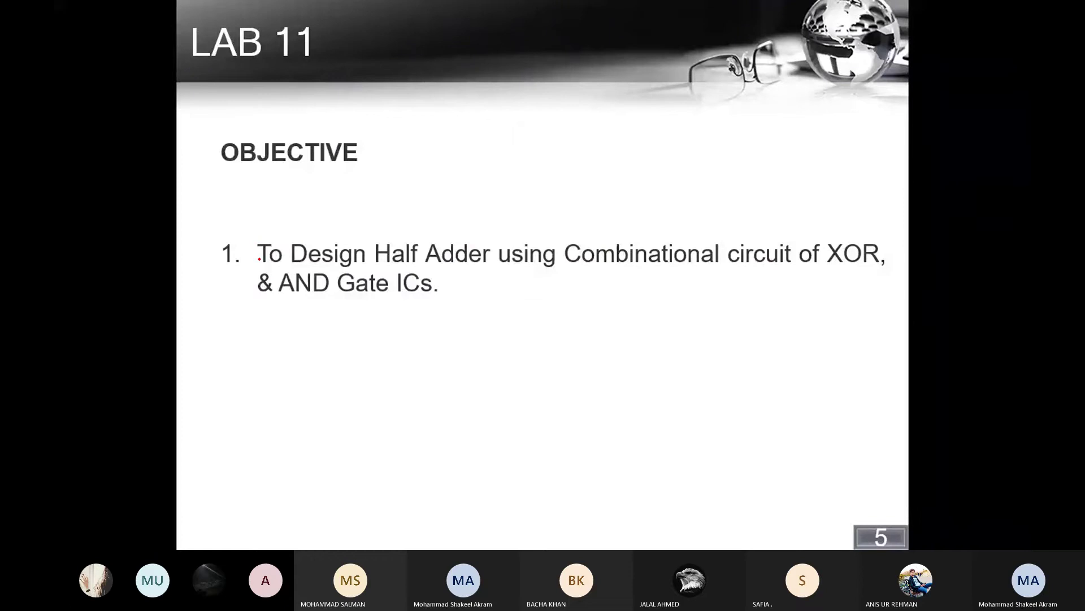
{"action": "key", "text": "Right"}
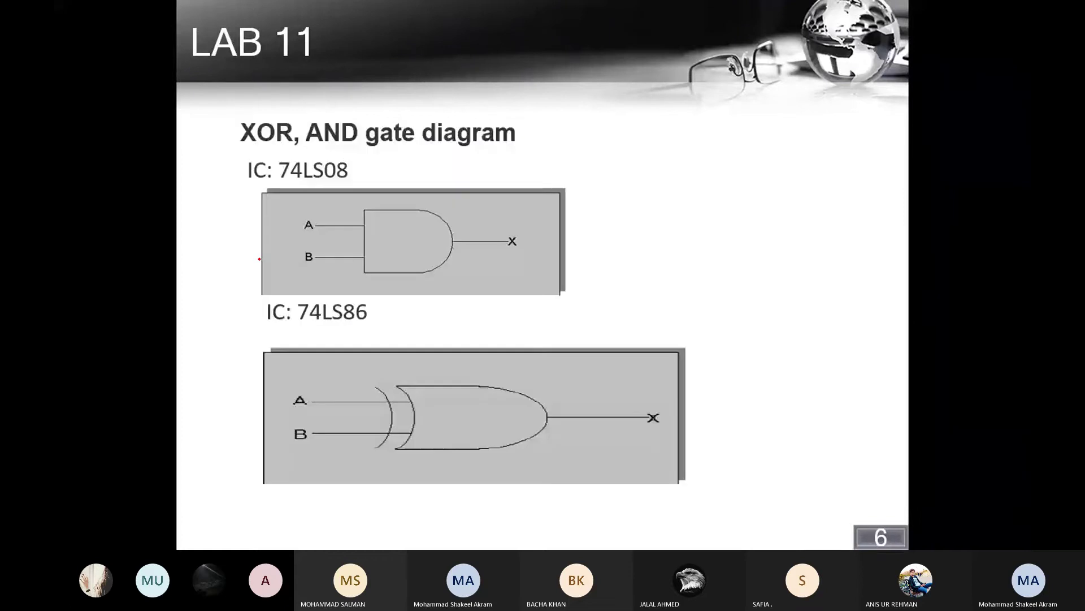
{"action": "key", "text": "Right"}
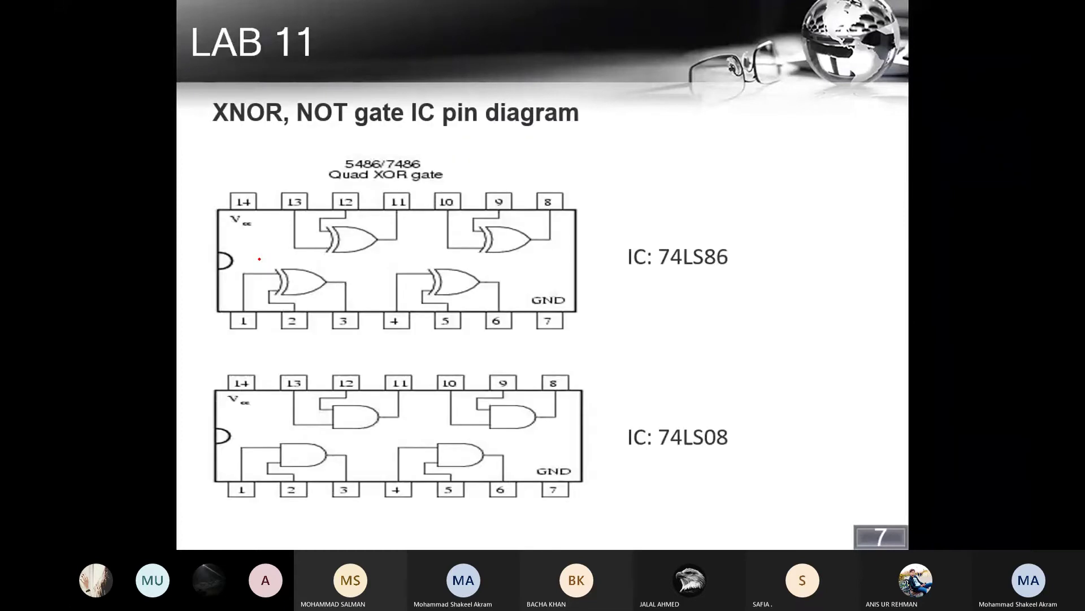
{"action": "key", "text": "Right"}
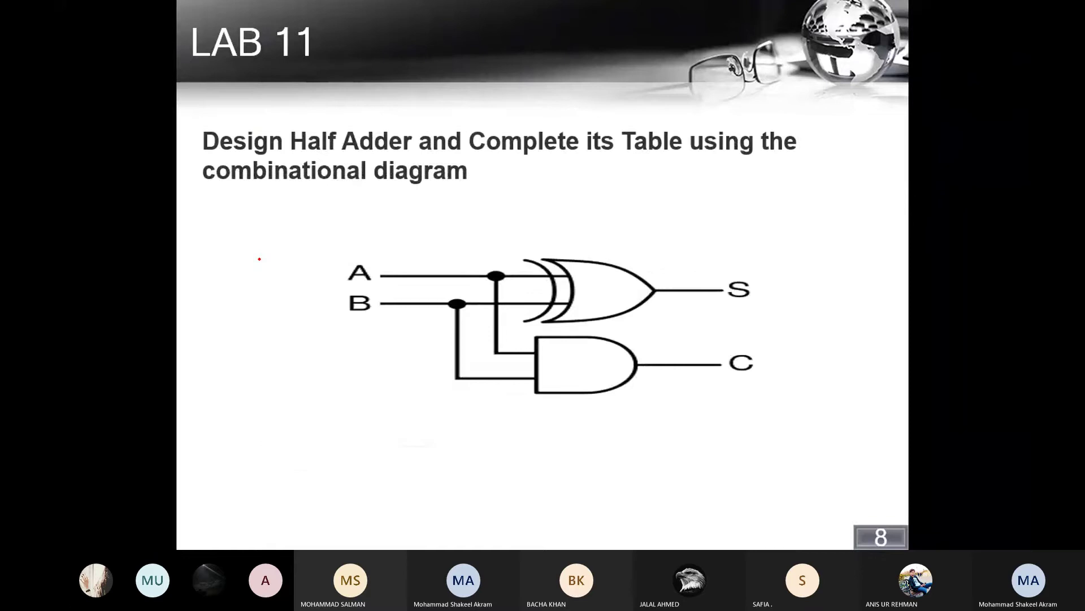
{"action": "key", "text": "Right"}
{"action": "key", "text": "Left"}
End the slide show without keeping the ink annotations and switch to the empty Multisim design.
{"action": "key", "text": "Escape"}
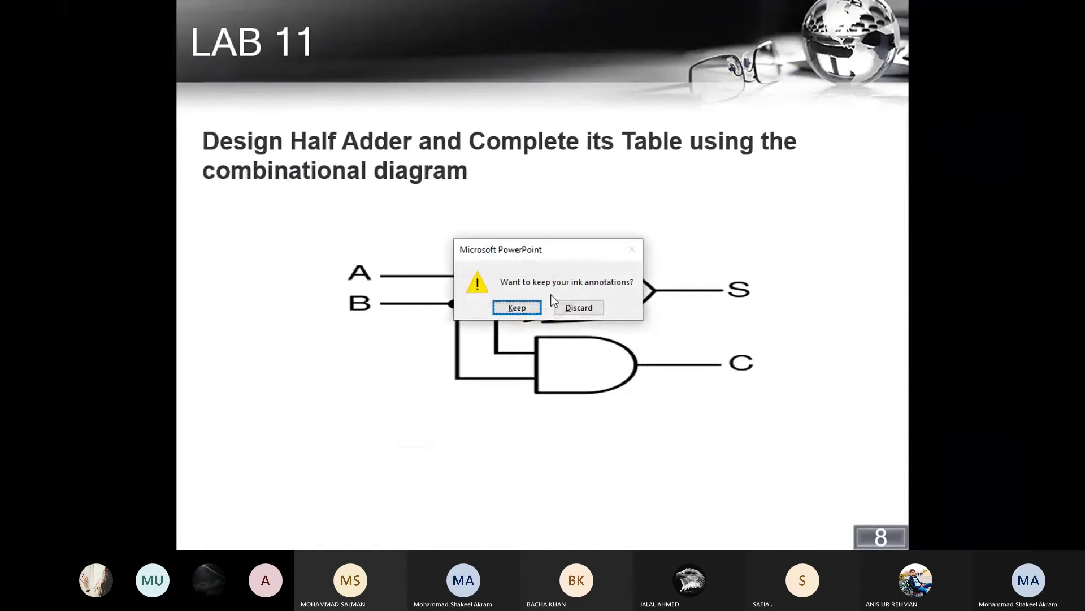
{"action": "left_click", "coordinate": [578, 308]}
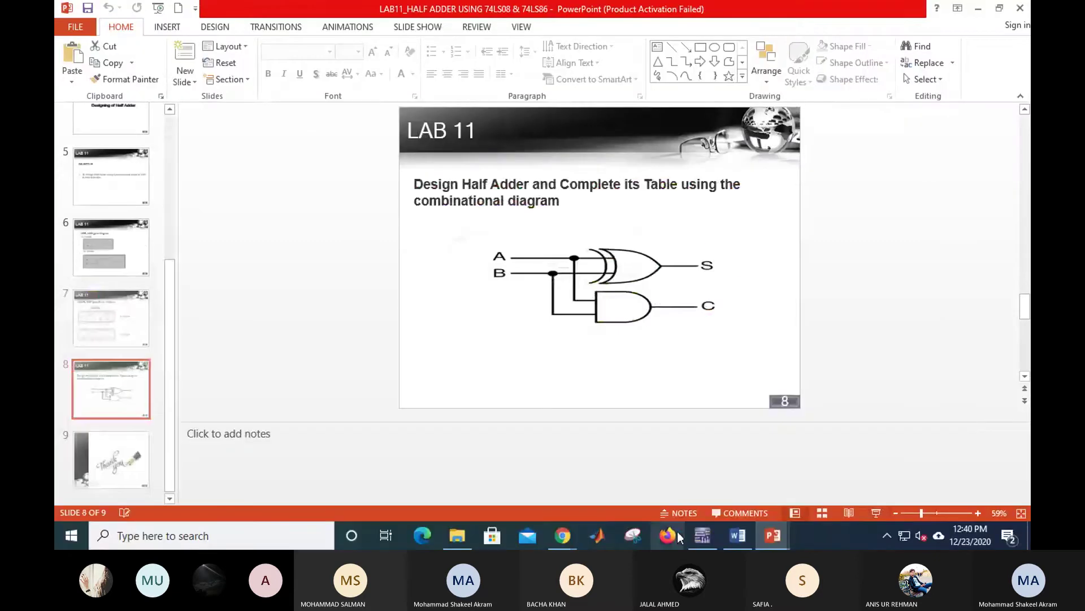
{"action": "left_click", "coordinate": [702, 535]}
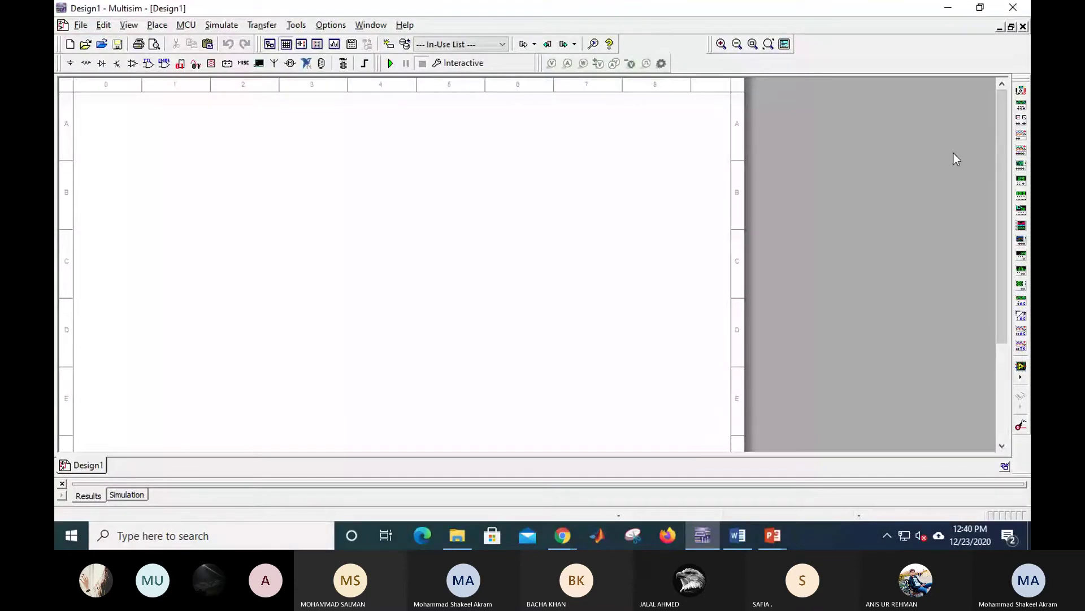
Place a text box near the upper middle of the sheet with the truth table headings A, B, Cout and Sum.
{"action": "right_click", "coordinate": [558, 137]}
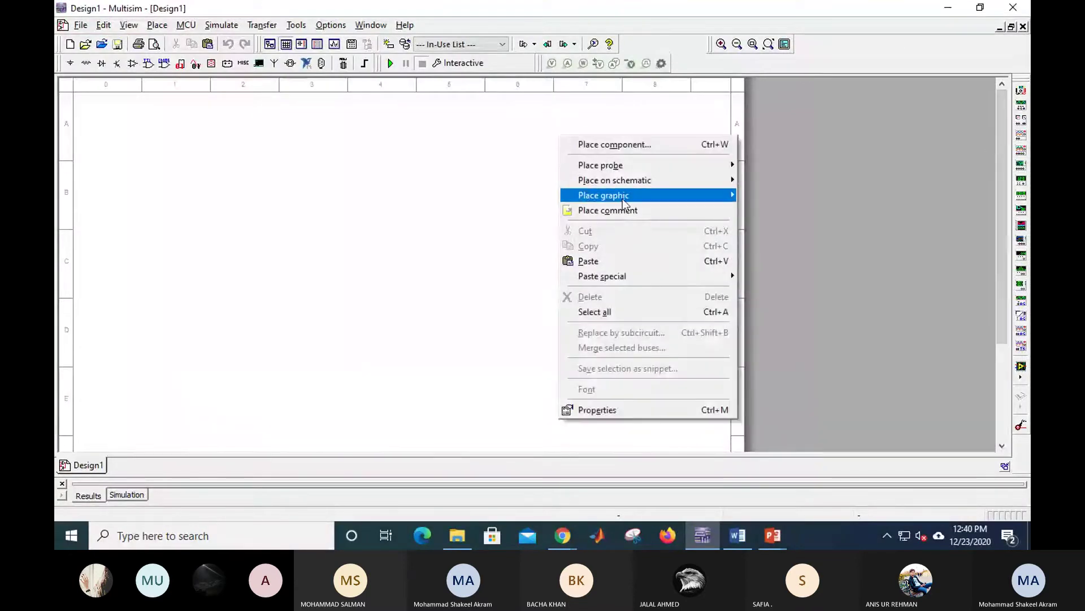
{"action": "mouse_move", "coordinate": [658, 201]}
{"action": "left_click", "coordinate": [764, 196]}
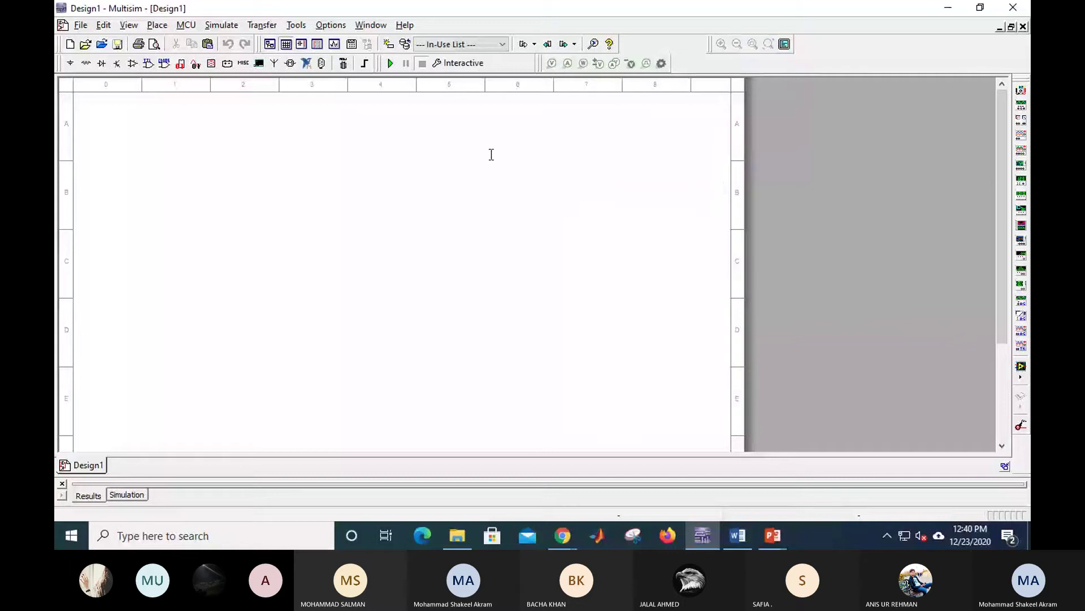
{"action": "left_click", "coordinate": [472, 154]}
{"action": "type", "text": "A"}
{"action": "key", "text": "Tab"}
{"action": "type", "text": "B"}
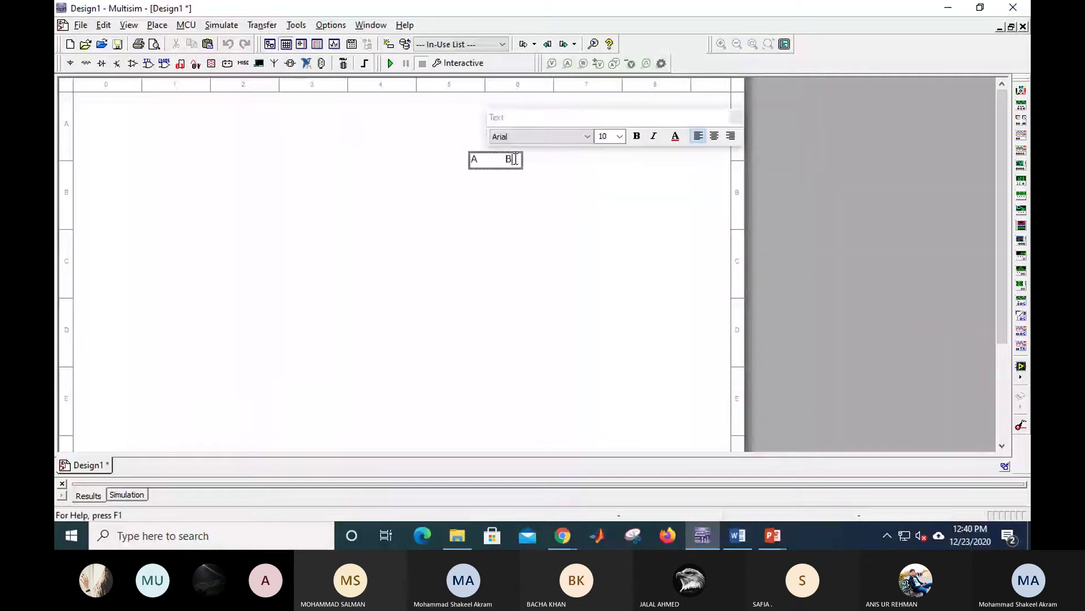
{"action": "key", "text": "Tab"}
{"action": "type", "text": "Cout"}
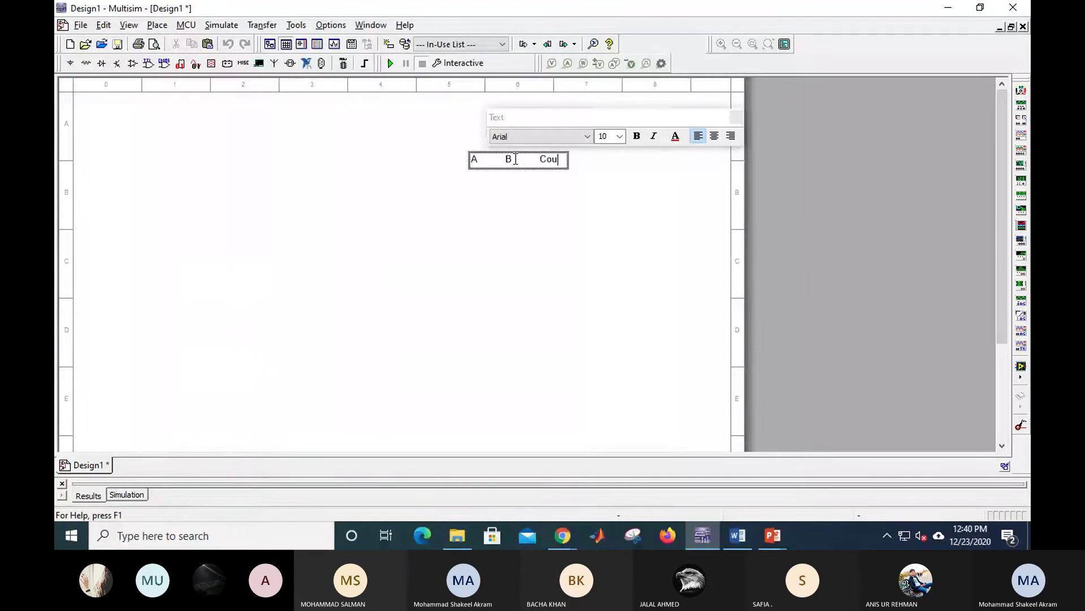
{"action": "key", "text": "Tab"}
{"action": "type", "text": "Sum"}
{"action": "key", "text": "Return"}
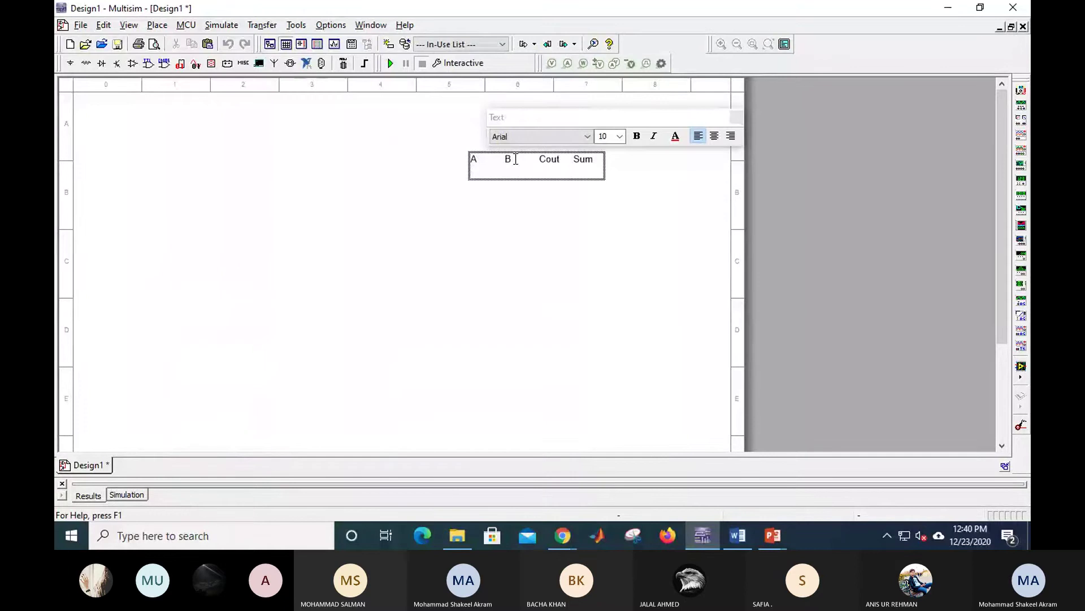
Enter the first truth table row as 0, 0, 0, 0 under the headings.
{"action": "type", "text": "0"}
{"action": "key", "text": "Tab"}
{"action": "type", "text": "0"}
{"action": "key", "text": "Tab"}
{"action": "type", "text": "0"}
{"action": "key", "text": "Tab"}
{"action": "type", "text": "0"}
{"action": "key", "text": "Return"}
Enter the second truth table row as 0, 1, 0, 1.
{"action": "type", "text": "0"}
{"action": "key", "text": "Tab"}
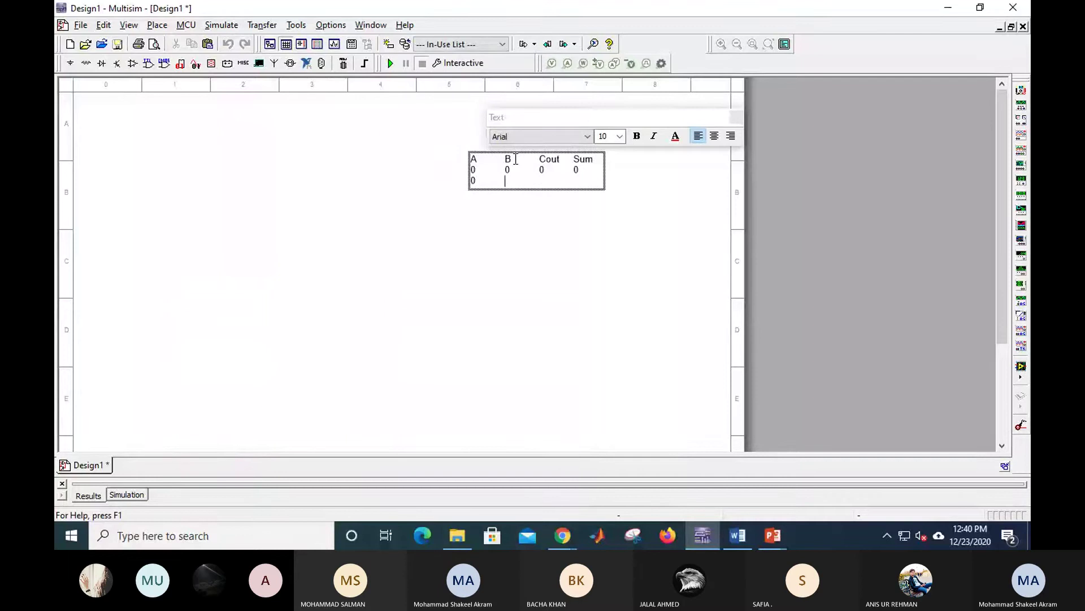
{"action": "type", "text": "1"}
{"action": "key", "text": "Tab"}
{"action": "type", "text": "0"}
{"action": "key", "text": "Tab"}
{"action": "type", "text": "1"}
{"action": "key", "text": "Return"}
Enter the third truth table row as 1, 0, 0, 1.
{"action": "type", "text": "10"}
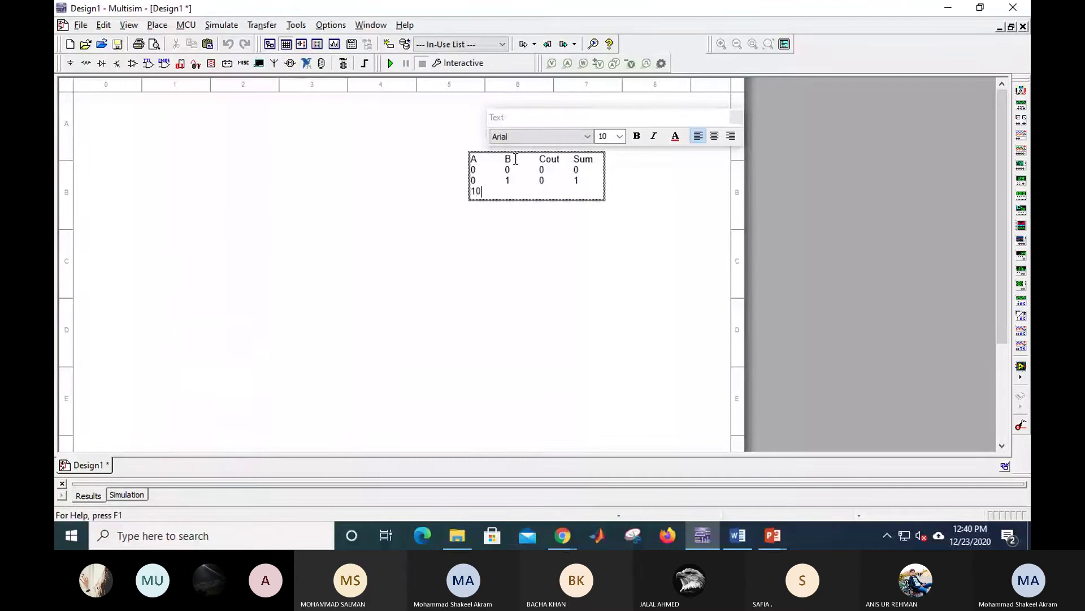
{"action": "key", "text": "BackSpace"}
{"action": "key", "text": "Tab"}
{"action": "type", "text": "0"}
{"action": "key", "text": "Tab"}
{"action": "type", "text": "0"}
{"action": "key", "text": "Tab"}
{"action": "type", "text": "1"}
{"action": "key", "text": "Return"}
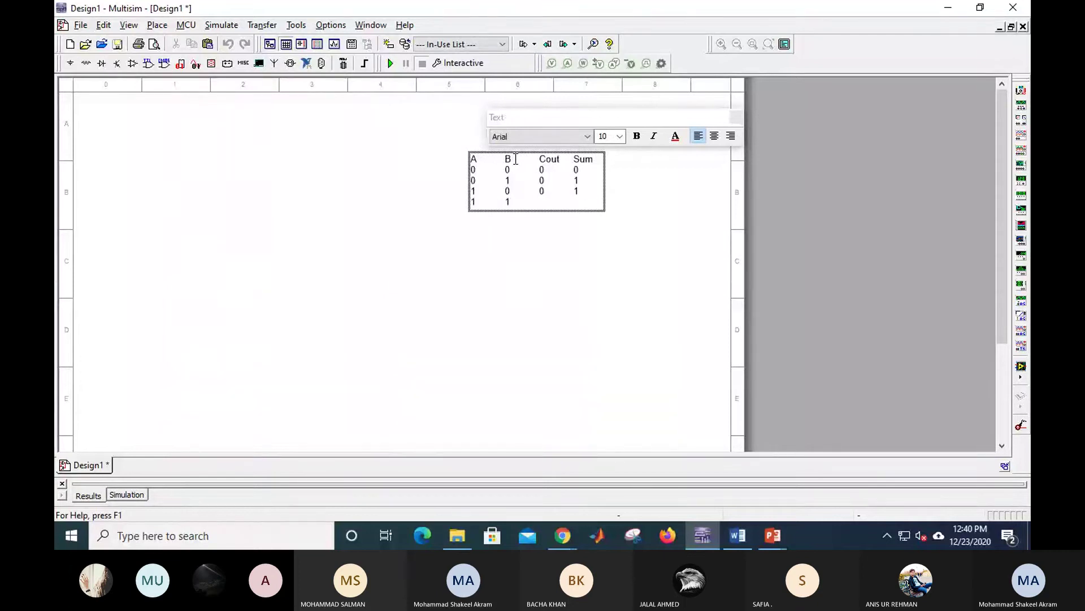
Complete the last truth table row as 1, 1, 1, 0 and finish the text.
{"action": "type", "text": "1"}
{"action": "key", "text": "Tab"}
{"action": "type", "text": "0"}
{"action": "left_click", "coordinate": [574, 271]}
{"action": "left_click", "coordinate": [594, 282]}
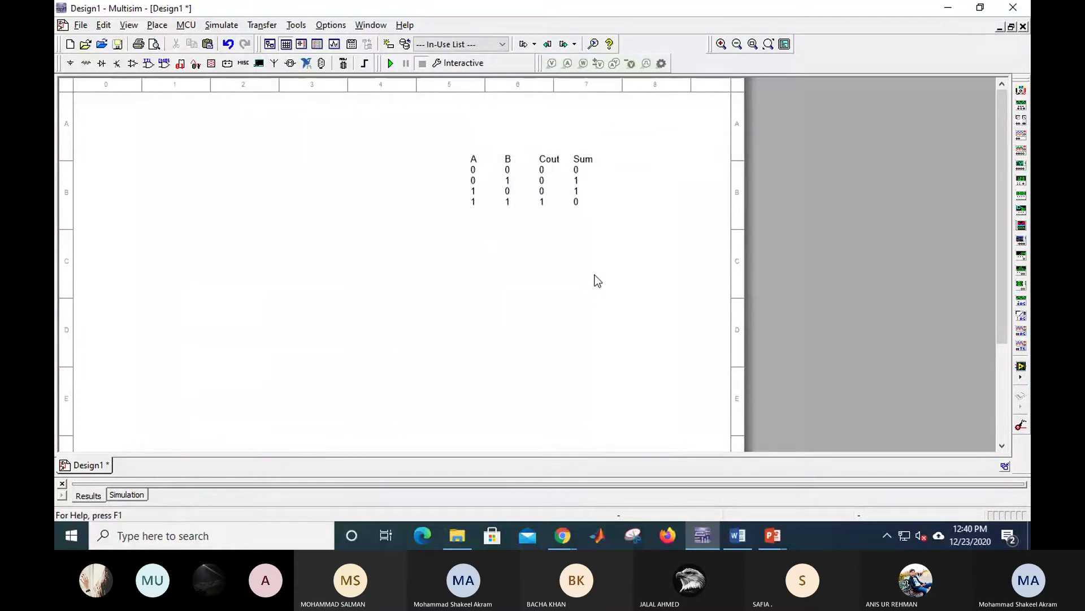
Find the 74LS86D quad XOR IC in the component database and place it in the empty area left of the truth table.
{"action": "scroll", "coordinate": [541, 320], "scroll_direction": "up", "scroll_amount": 1}
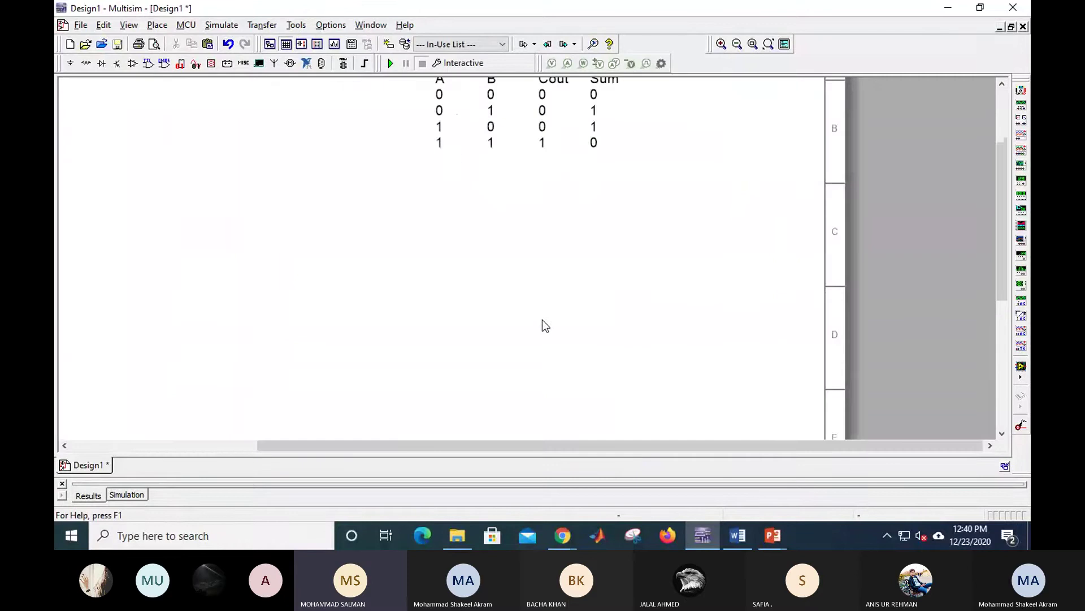
{"action": "left_click_drag", "start_coordinate": [630, 447], "coordinate": [438, 447]}
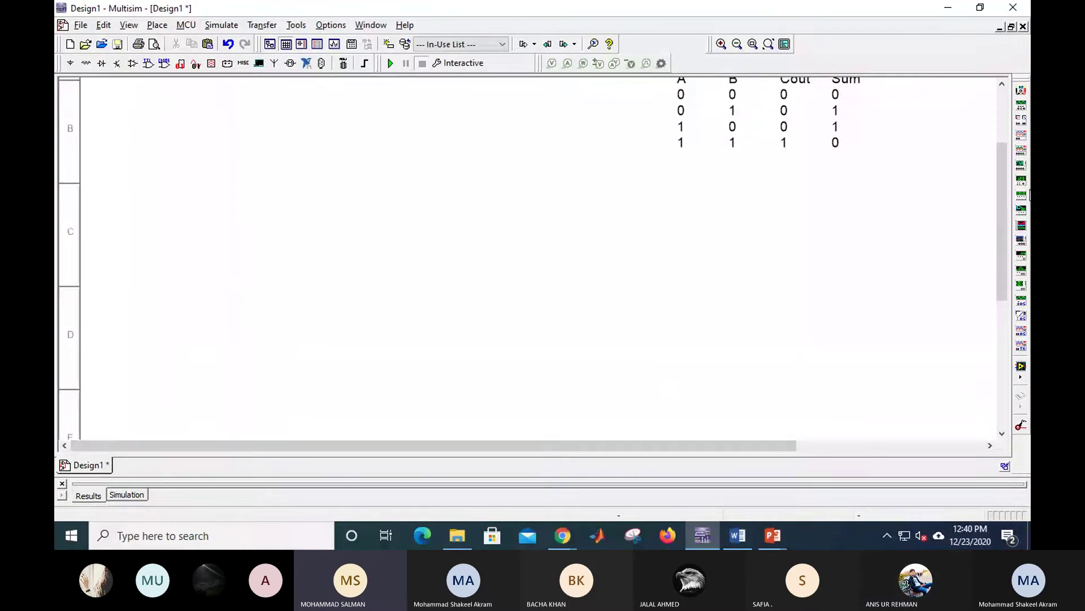
{"action": "left_click_drag", "start_coordinate": [1002, 188], "coordinate": [986, 138]}
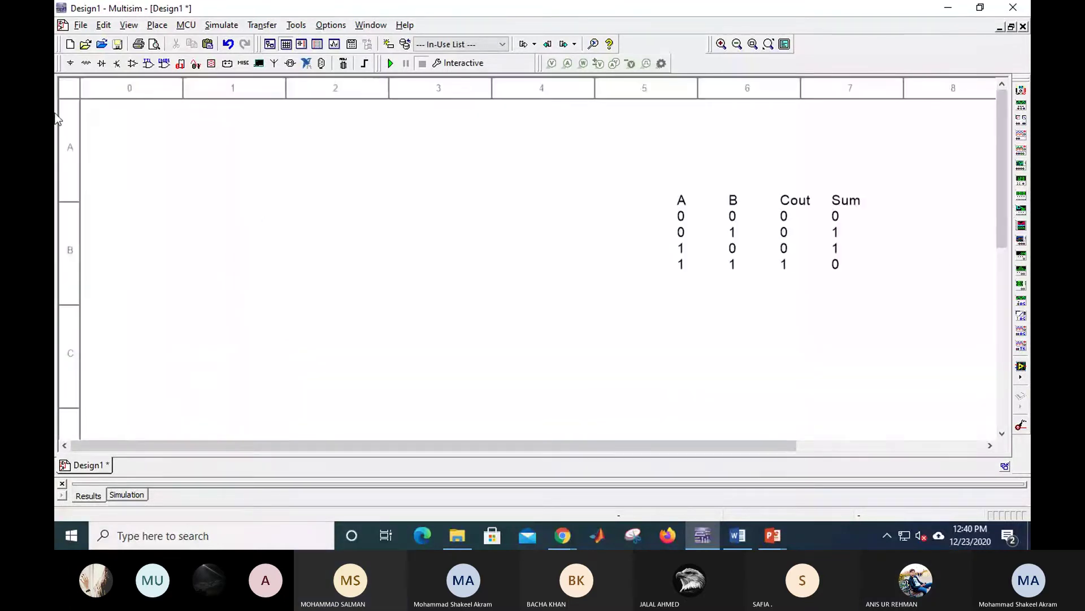
{"action": "left_click", "coordinate": [85, 63]}
{"action": "left_click_drag", "start_coordinate": [787, 93], "coordinate": [478, 66]}
{"action": "double_click", "coordinate": [395, 90]}
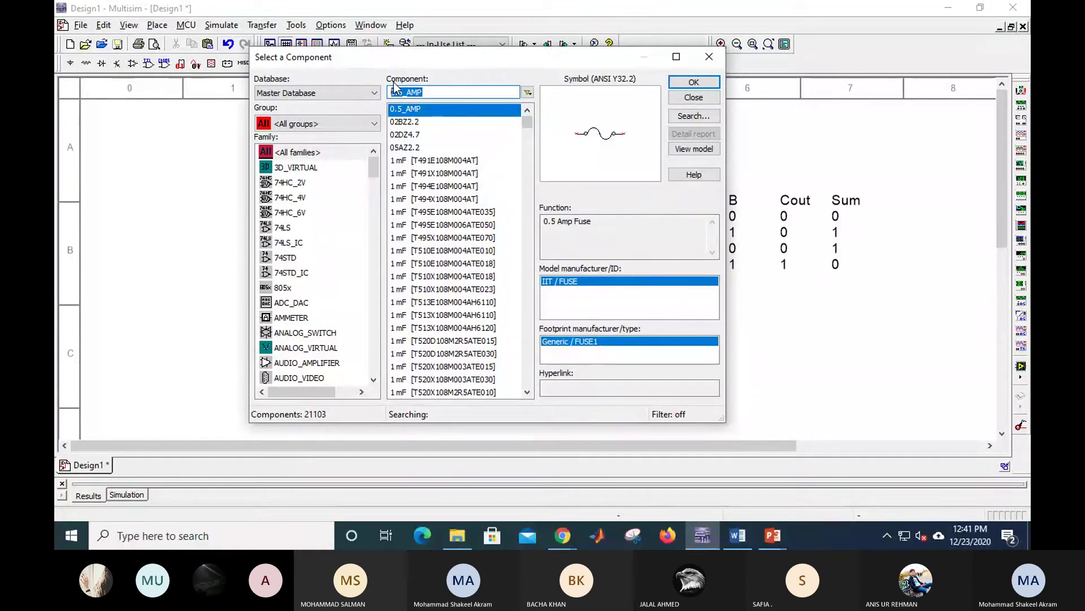
{"action": "type", "text": "74ls86"}
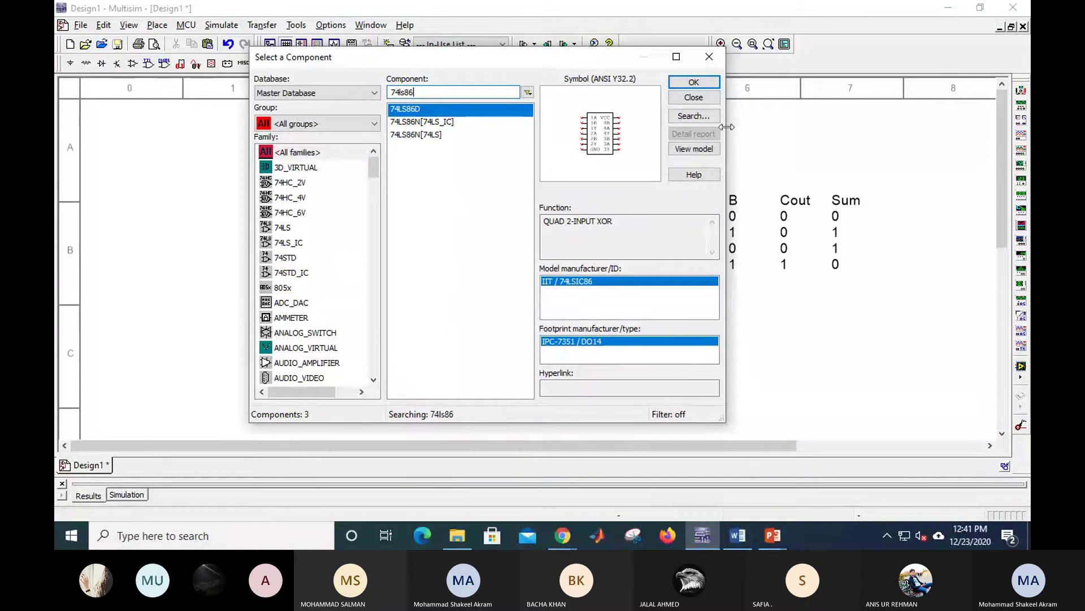
{"action": "left_click", "coordinate": [701, 83]}
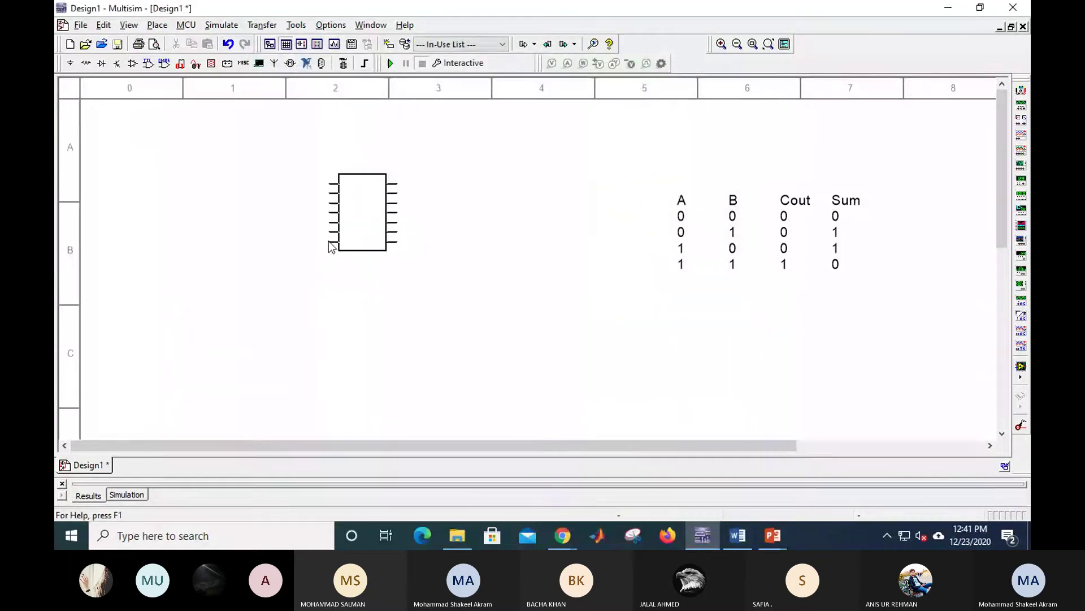
{"action": "left_click", "coordinate": [327, 241]}
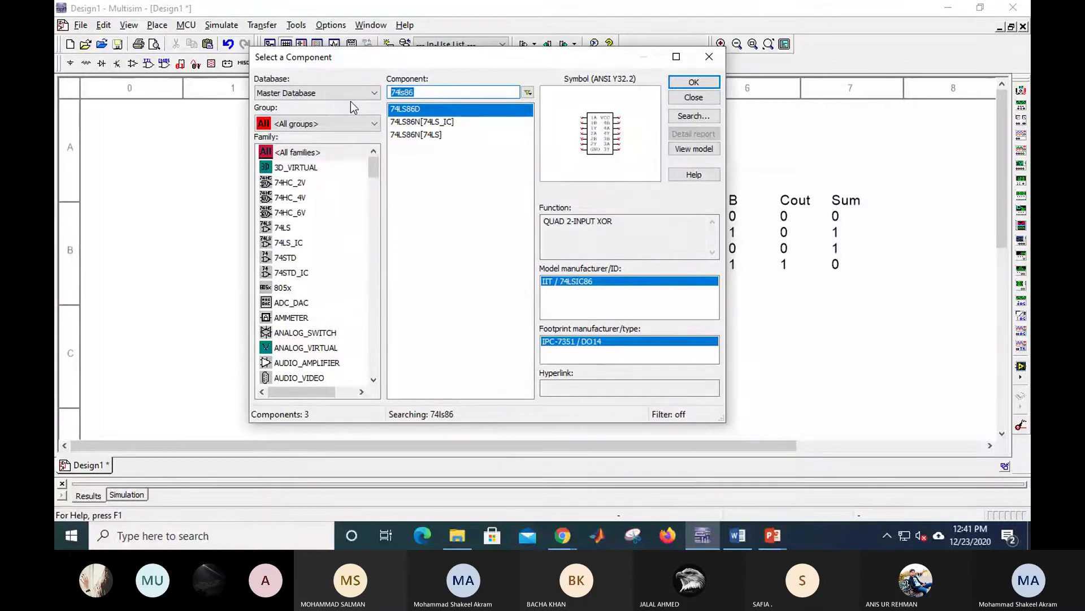
Place a 74LS08D quad AND IC directly below the XOR IC.
{"action": "type", "text": "74"}
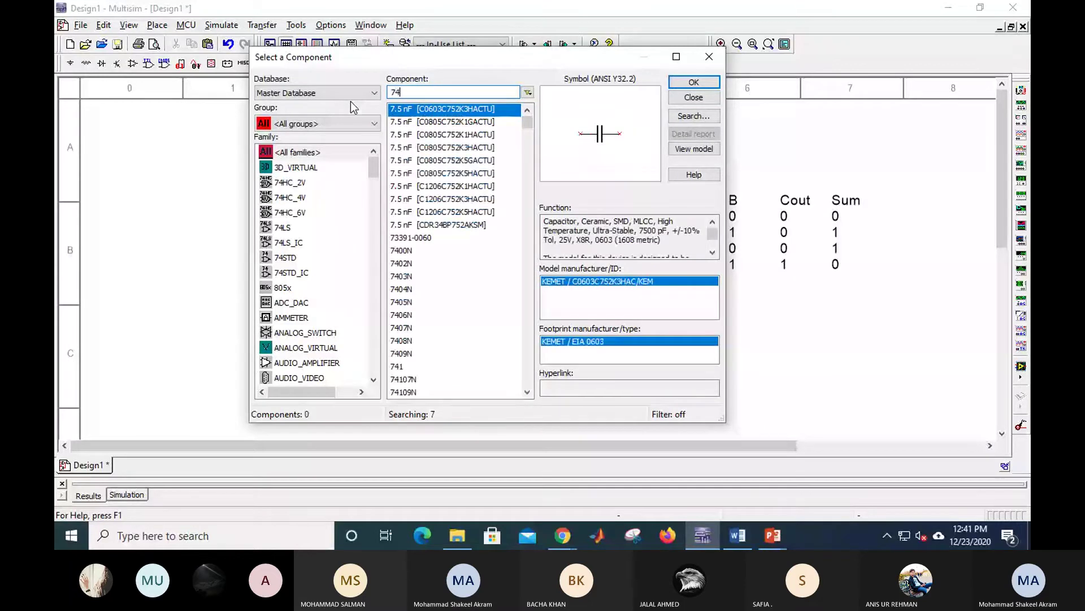
{"action": "type", "text": "ls08"}
{"action": "key", "text": "Return"}
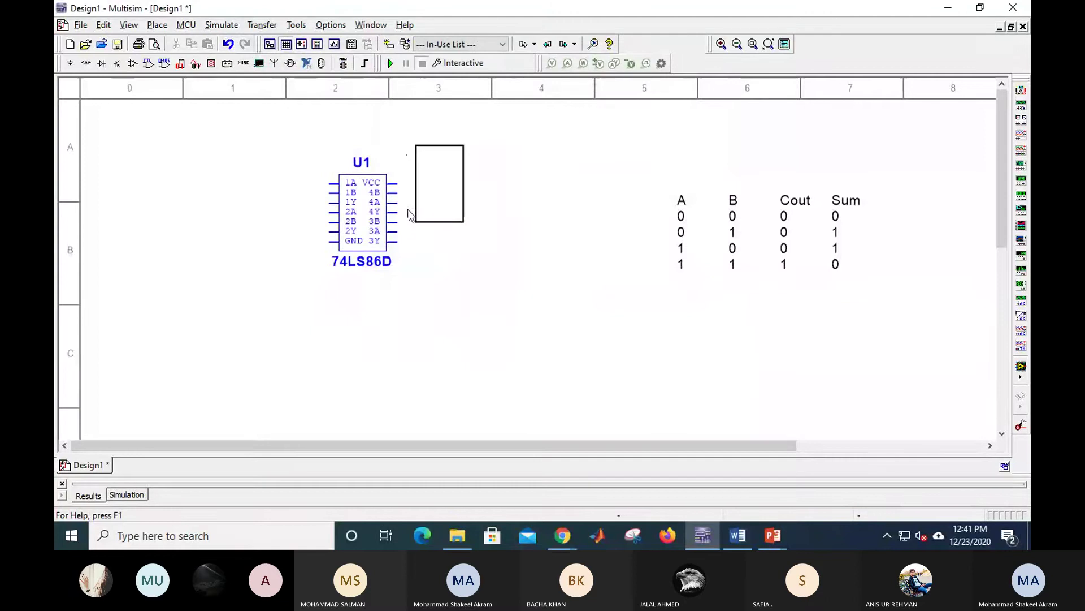
{"action": "left_click", "coordinate": [329, 355]}
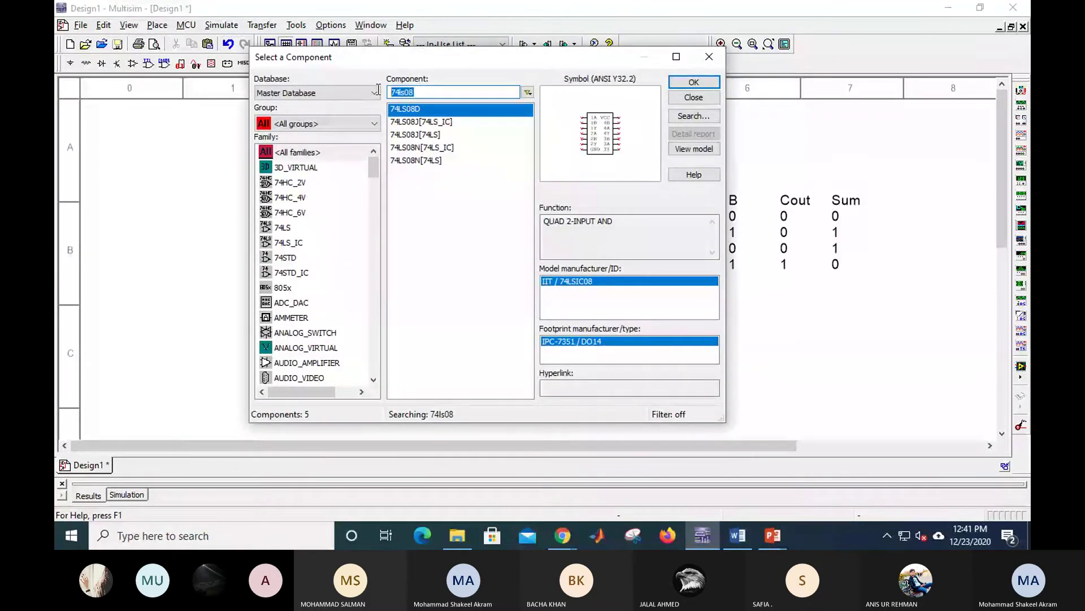
Place a VCC supply above and to the right of the XOR IC.
{"action": "type", "text": "vcc"}
{"action": "key", "text": "Return"}
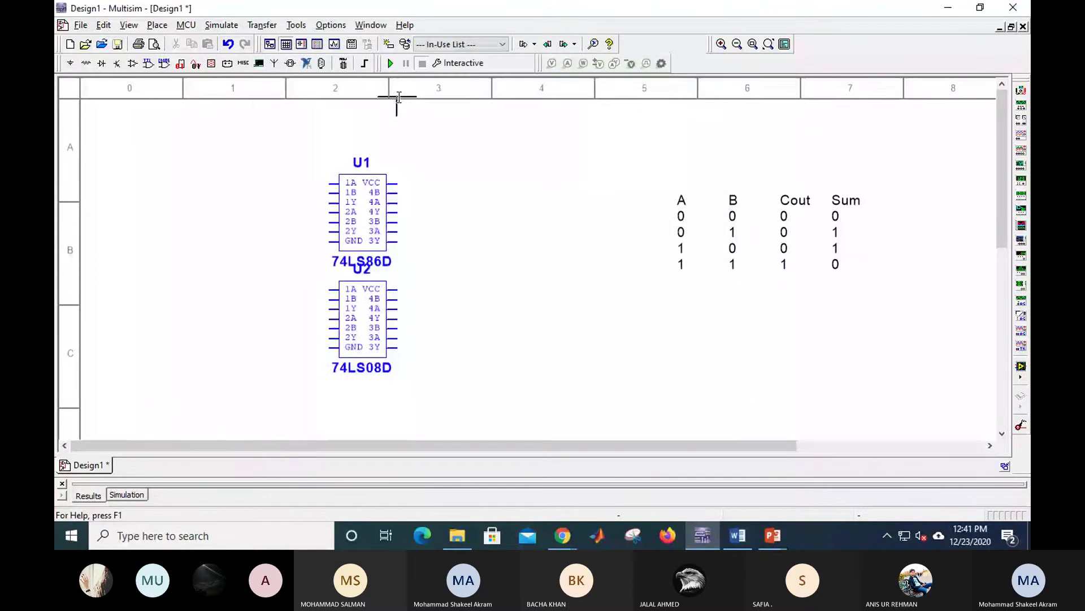
{"action": "left_click", "coordinate": [422, 152]}
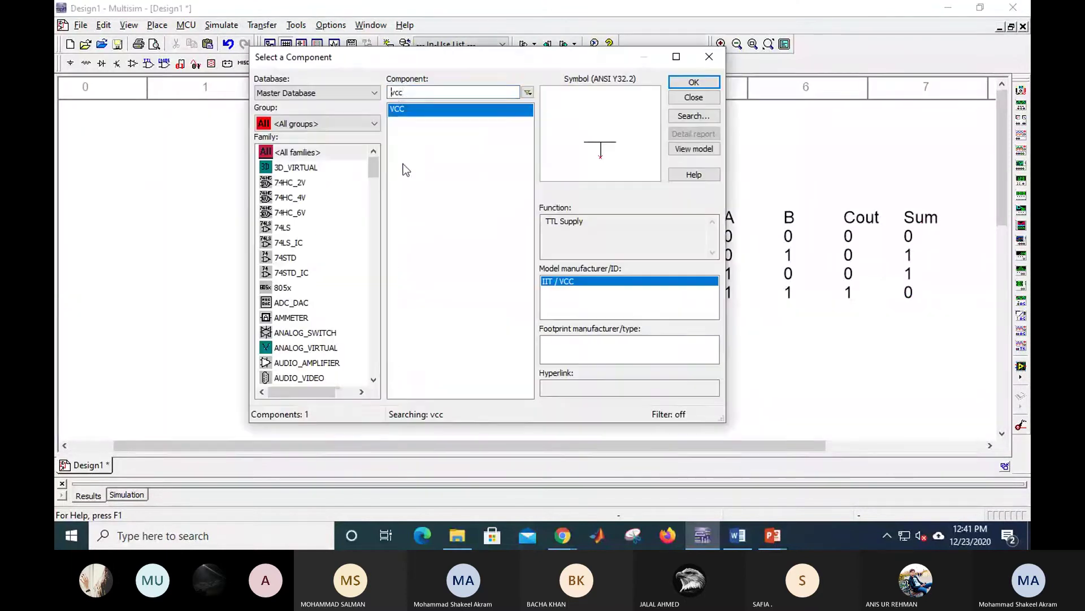
Place an SPDT switch to the left of the XOR IC.
{"action": "type", "text": "spde"}
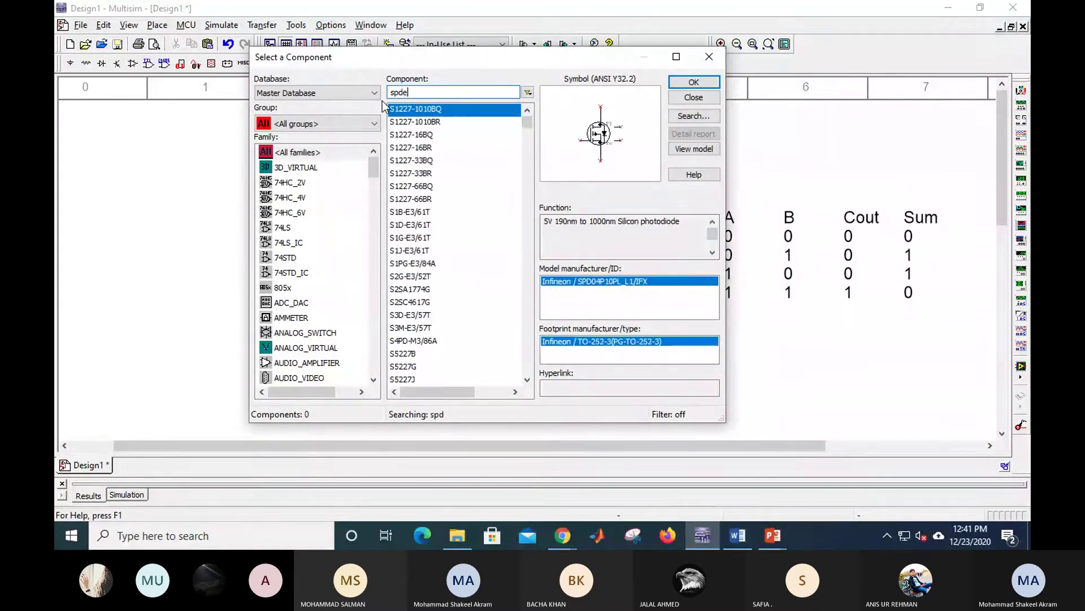
{"action": "key", "text": "BackSpace"}
{"action": "type", "text": "t"}
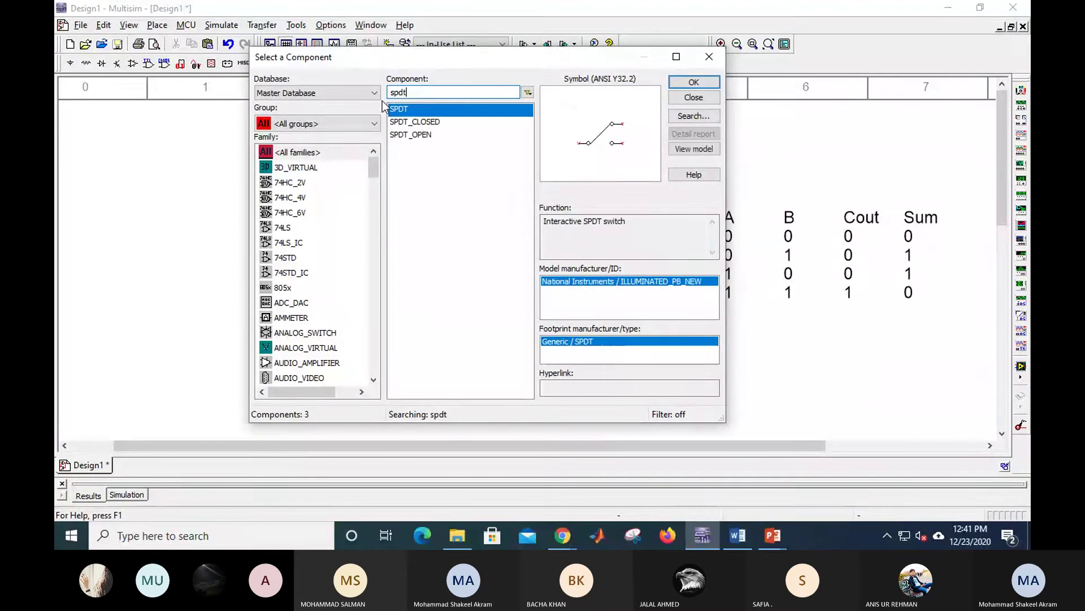
{"action": "left_click", "coordinate": [678, 85]}
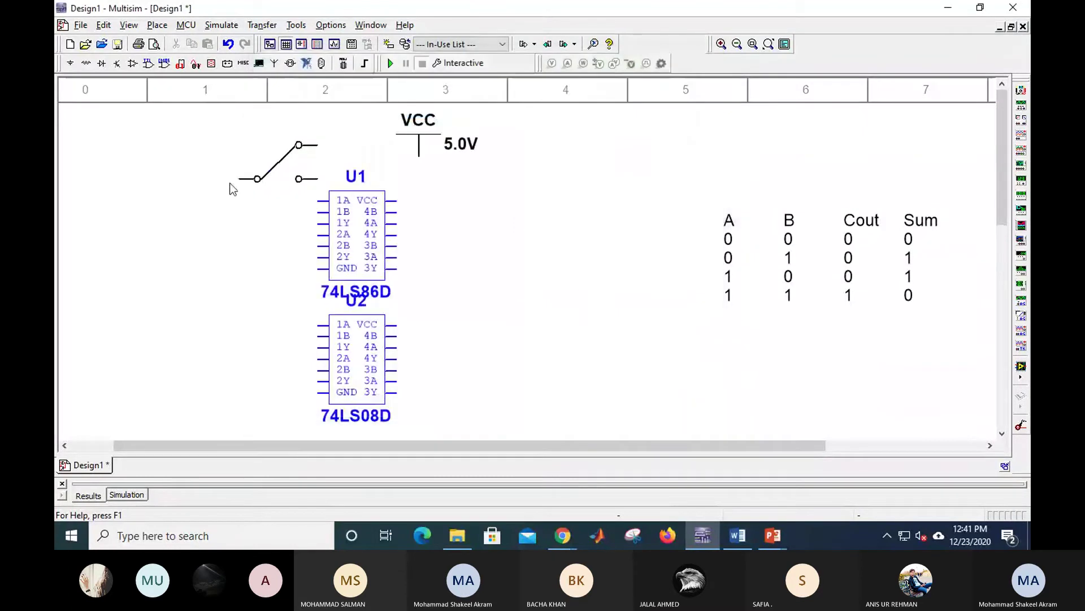
{"action": "left_click", "coordinate": [150, 209]}
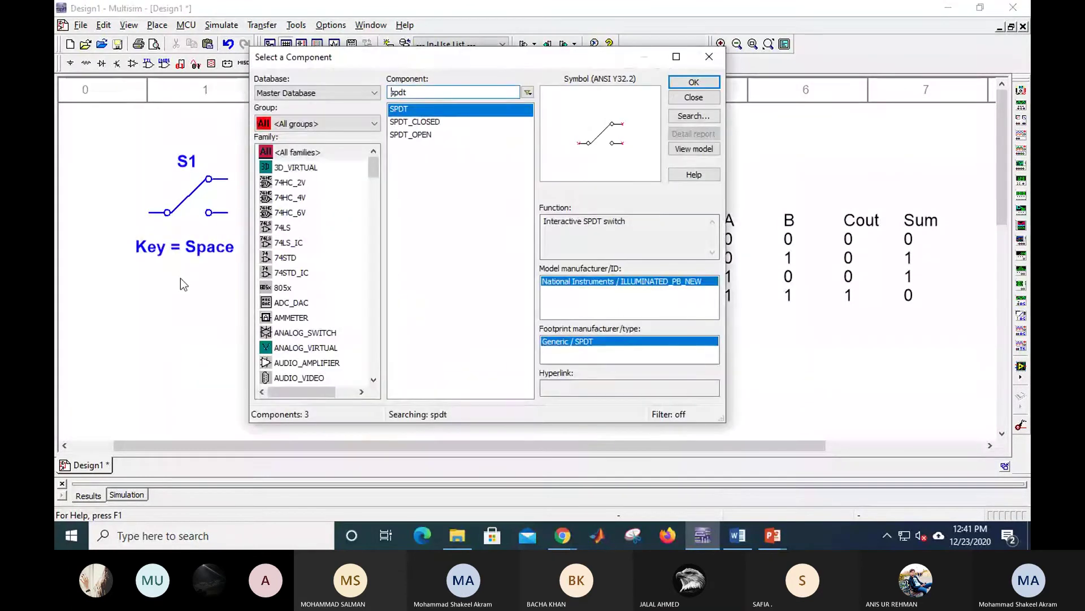
Place a second SPDT switch below the first one and a ground symbol just left of the AND IC's lower end.
{"action": "left_click", "coordinate": [667, 85]}
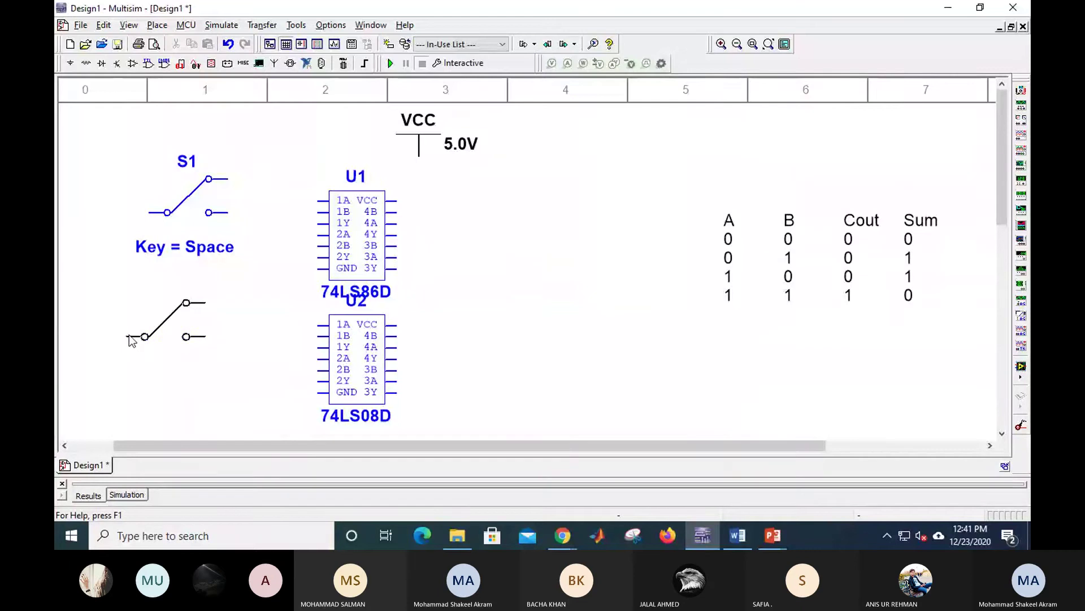
{"action": "left_click", "coordinate": [128, 336]}
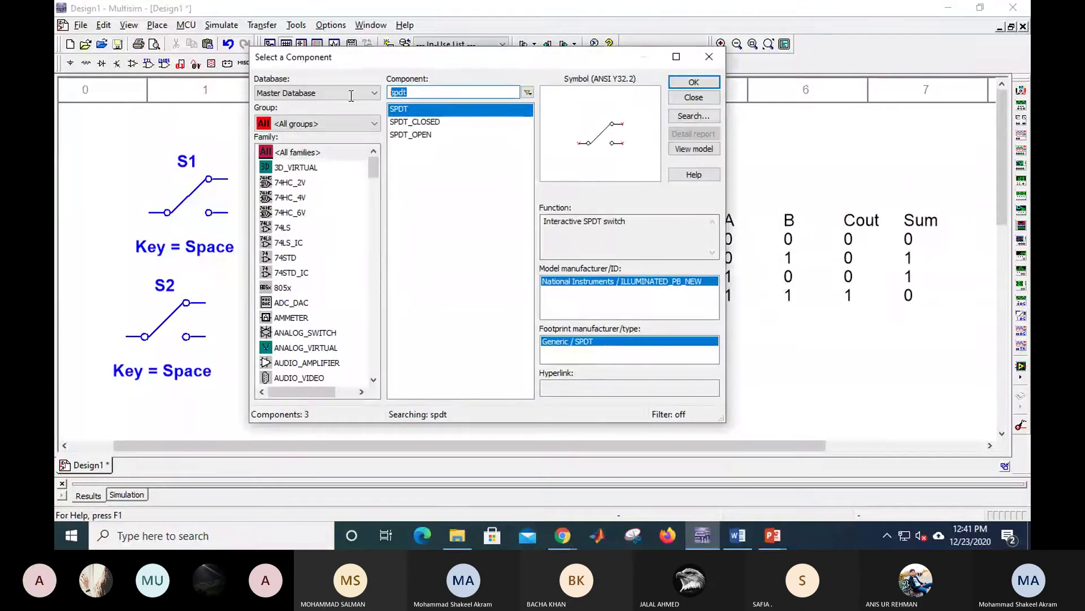
{"action": "type", "text": "ground"}
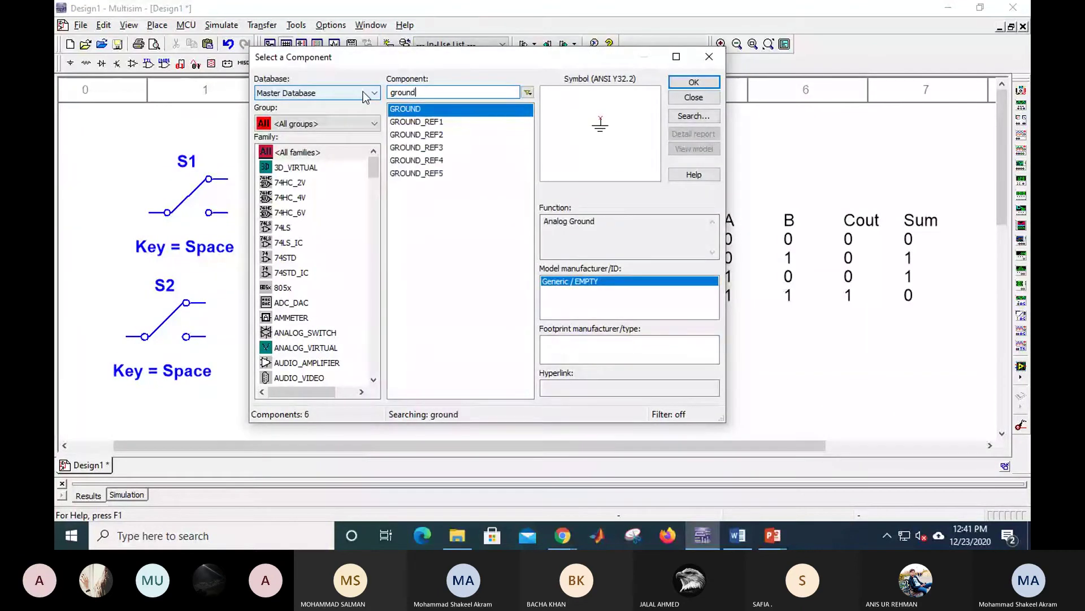
{"action": "key", "text": "Return"}
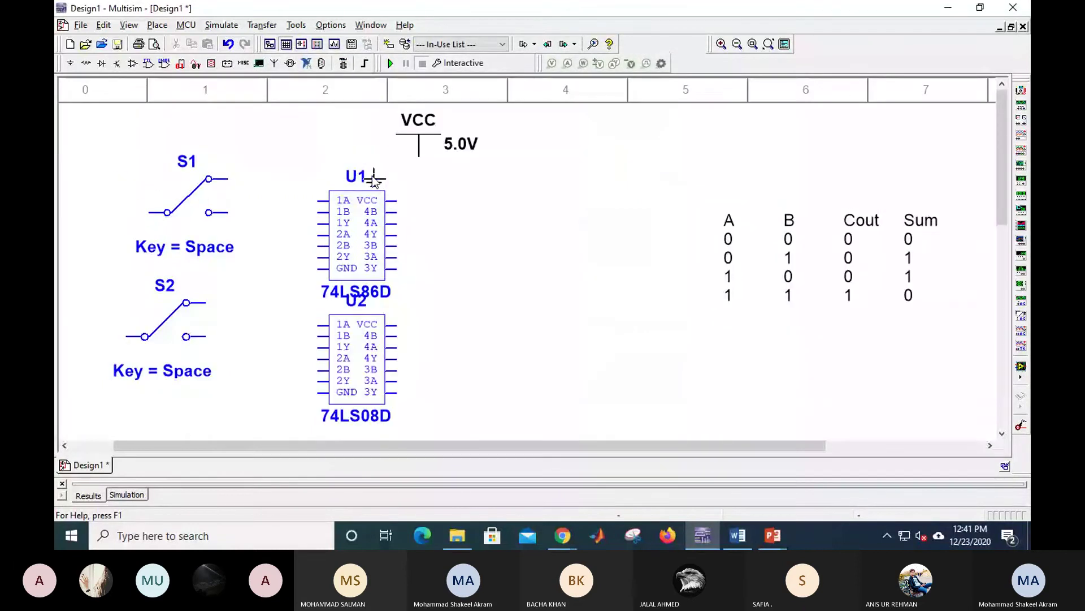
{"action": "left_click", "coordinate": [297, 406]}
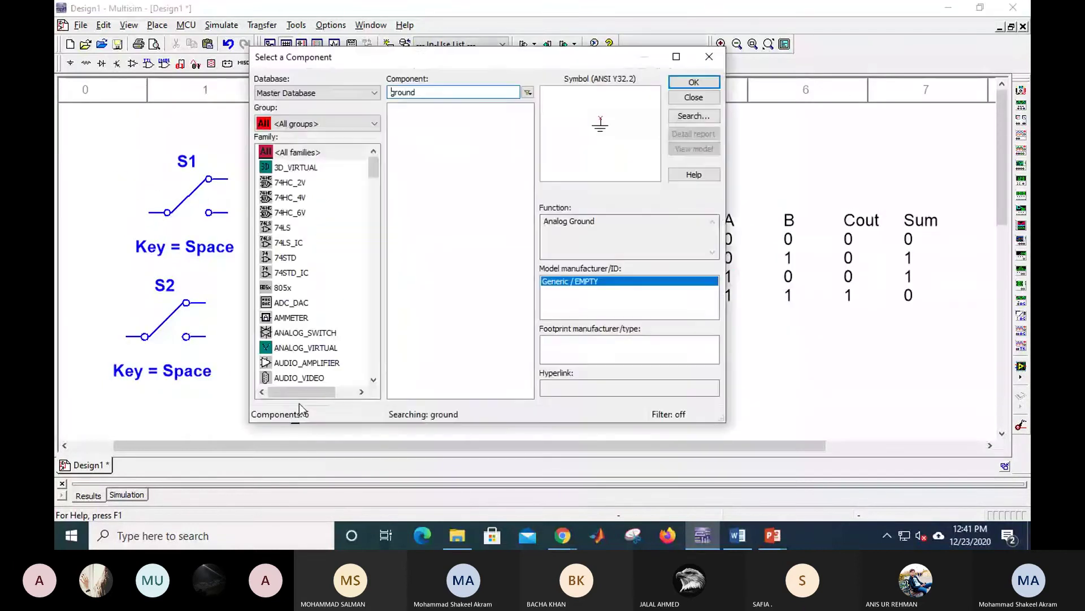
{"action": "left_click", "coordinate": [684, 100]}
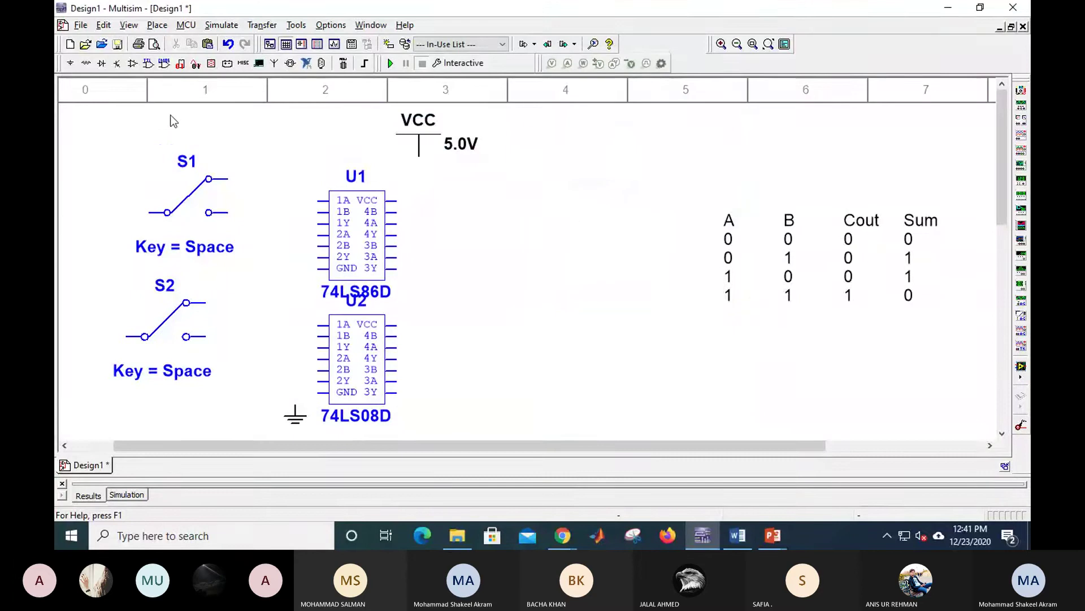
Find LED_green in the component database and place one to the right of the XOR IC.
{"action": "left_click", "coordinate": [86, 63]}
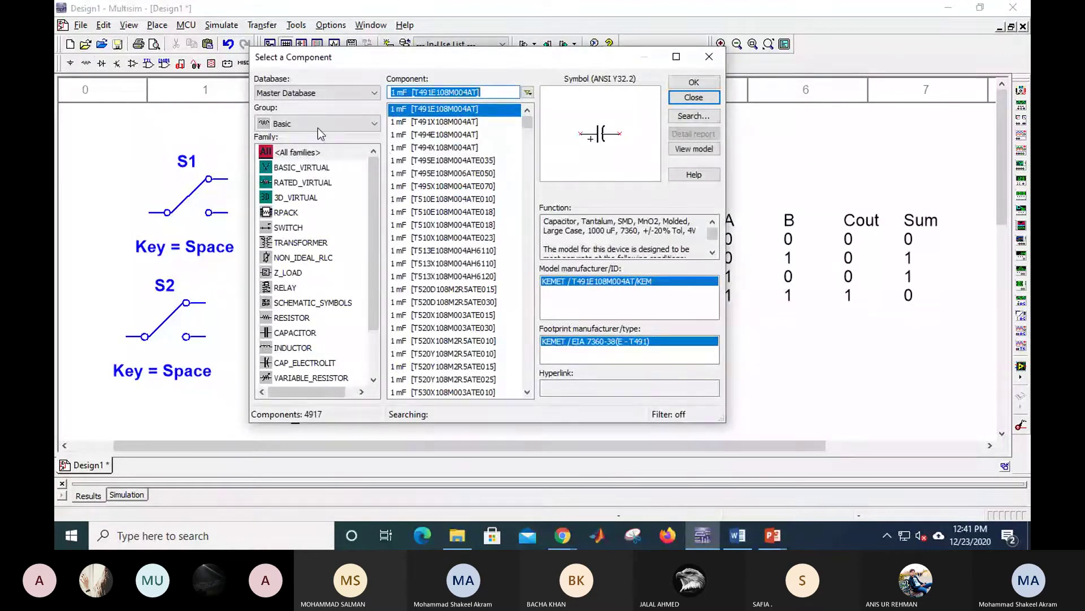
{"action": "type", "text": "ground"}
{"action": "key", "text": "BackSpace"}
{"action": "key", "text": "BackSpace"}
{"action": "key", "text": "BackSpace"}
{"action": "key", "text": "BackSpace"}
{"action": "key", "text": "BackSpace"}
{"action": "key", "text": "BackSpace"}
{"action": "type", "text": "led"}
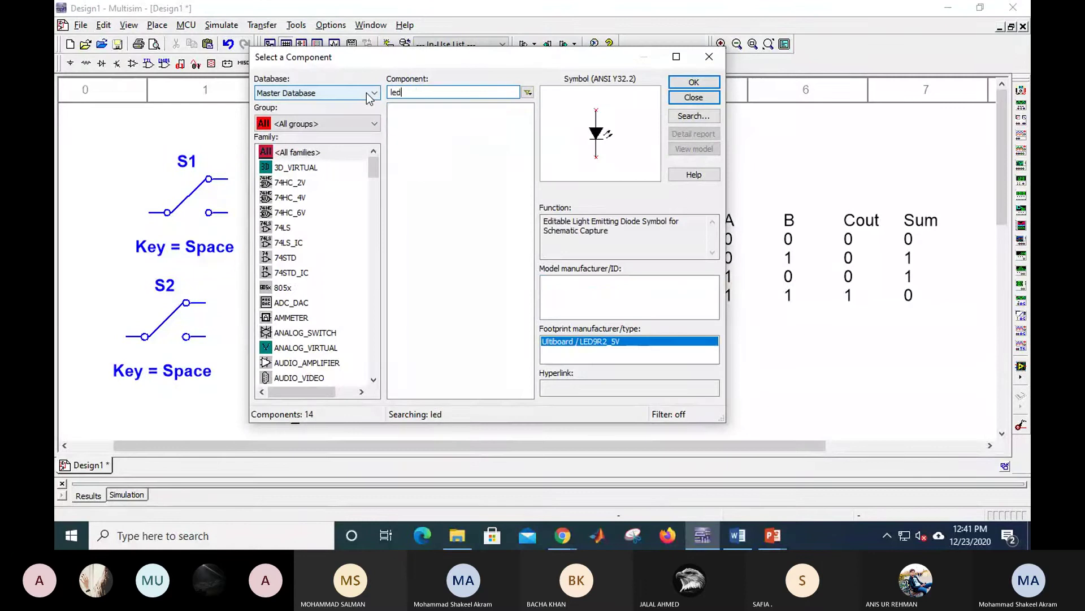
{"action": "key", "text": "Return"}
{"action": "key", "text": "Escape"}
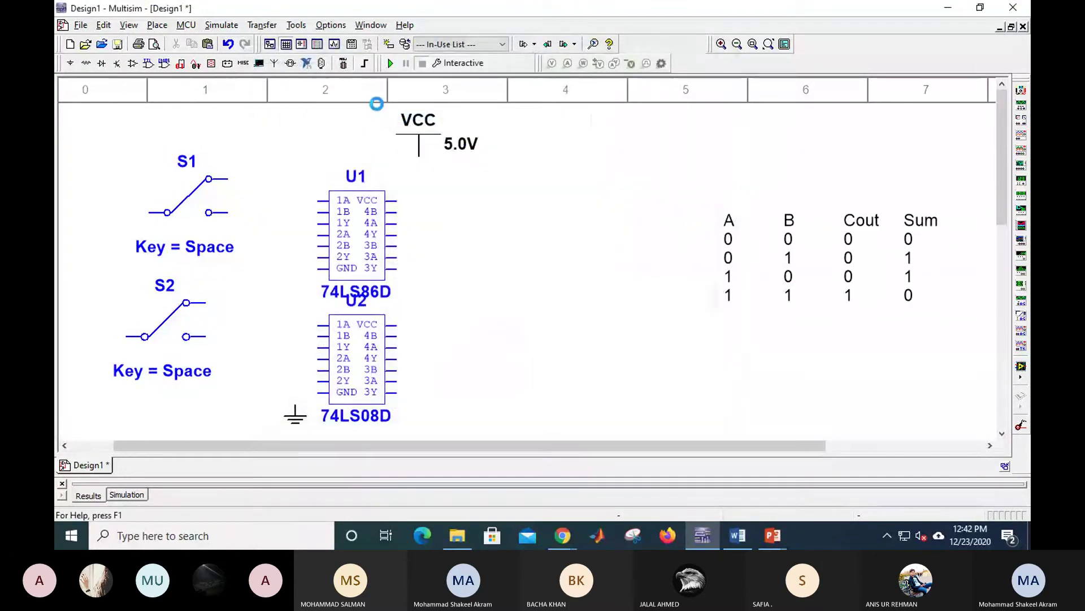
{"action": "left_click", "coordinate": [418, 148]}
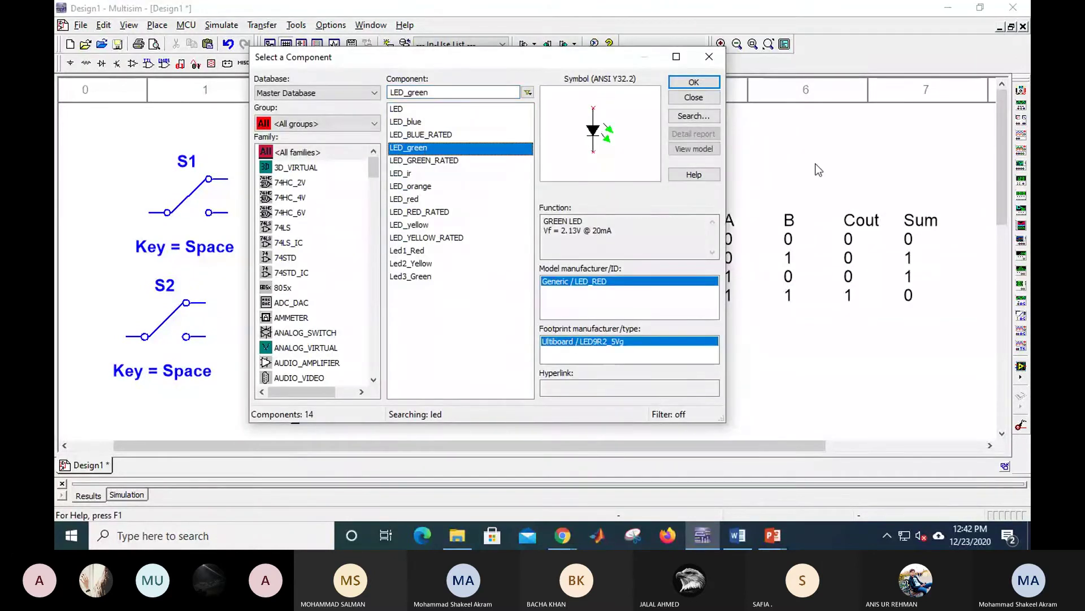
{"action": "left_click", "coordinate": [693, 82]}
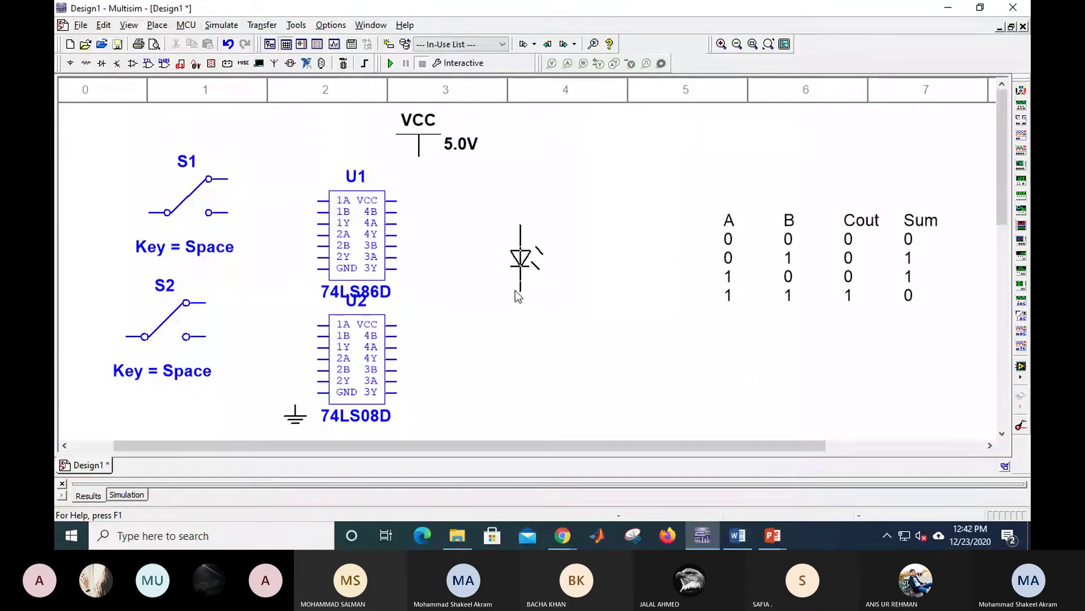
{"action": "left_click", "coordinate": [515, 290]}
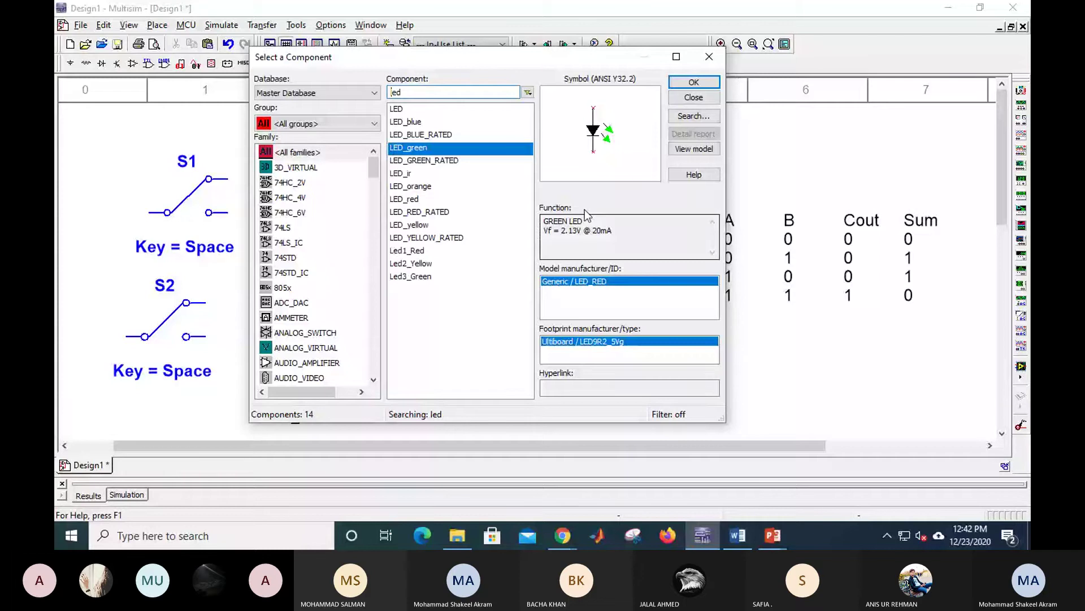
Place a second LED_green directly below the first LED, beside the AND IC.
{"action": "left_click", "coordinate": [694, 82]}
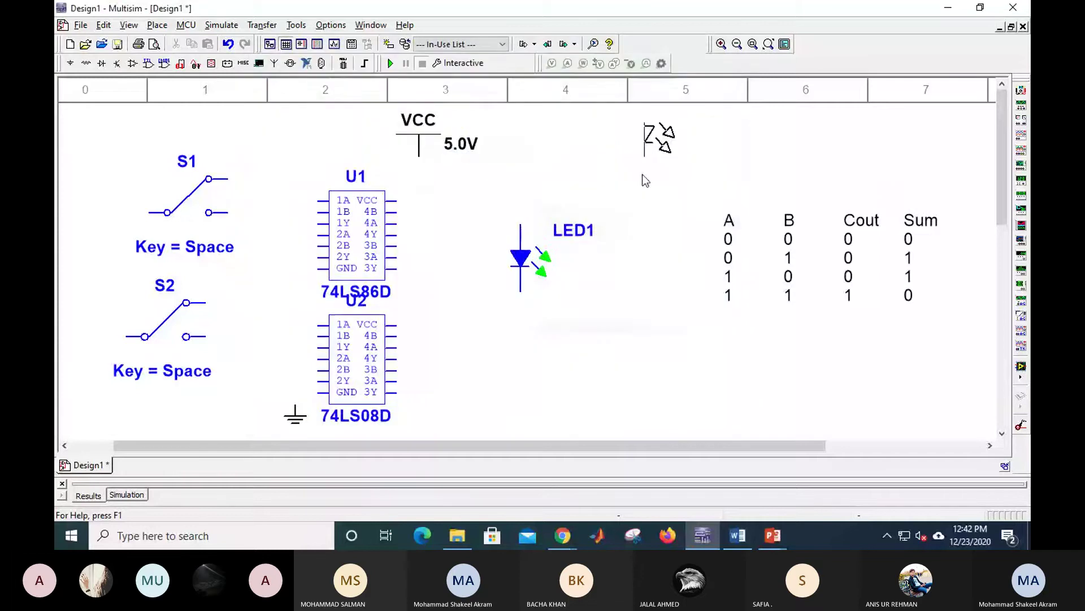
{"action": "left_click", "coordinate": [522, 386]}
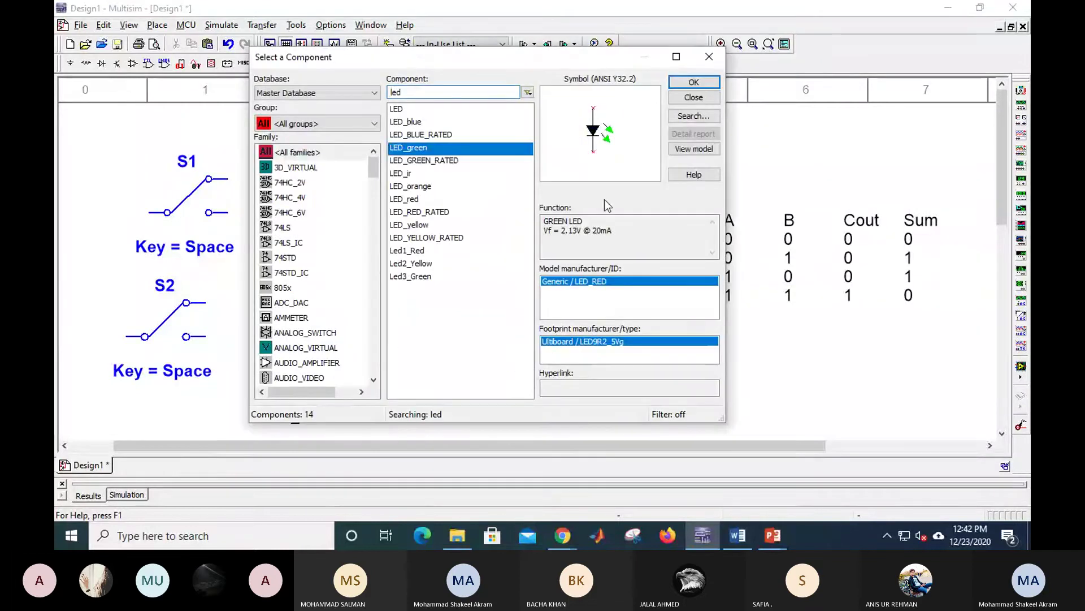
{"action": "left_click", "coordinate": [713, 97]}
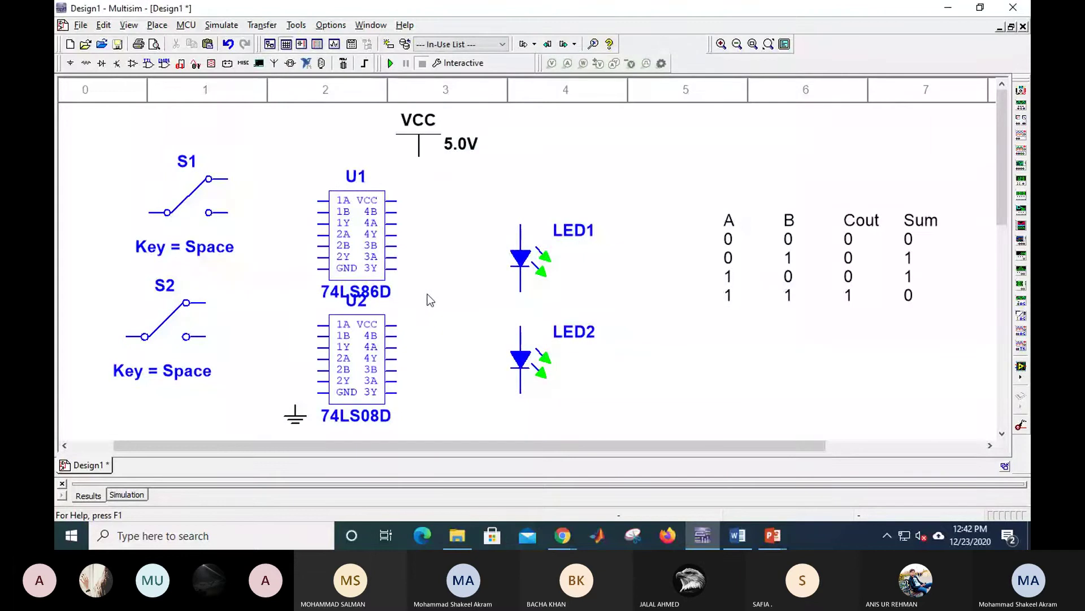
Wire the VCC pins of the 74LS86D and the 74LS08D to the VCC supply.
{"action": "left_click", "coordinate": [397, 200]}
{"action": "left_click", "coordinate": [419, 156]}
{"action": "left_click", "coordinate": [397, 325]}
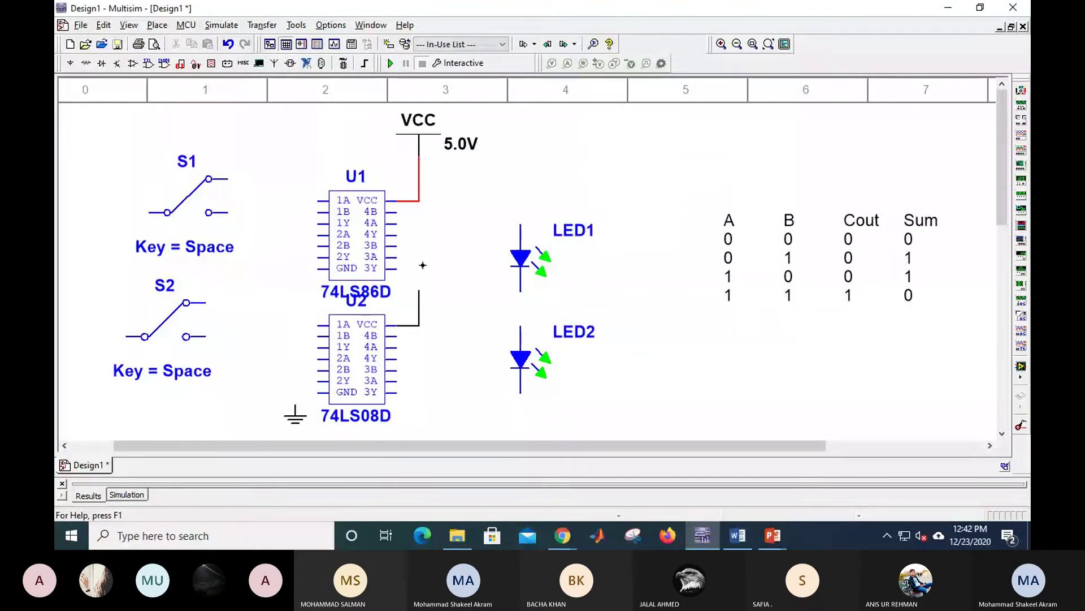
{"action": "left_click", "coordinate": [419, 201]}
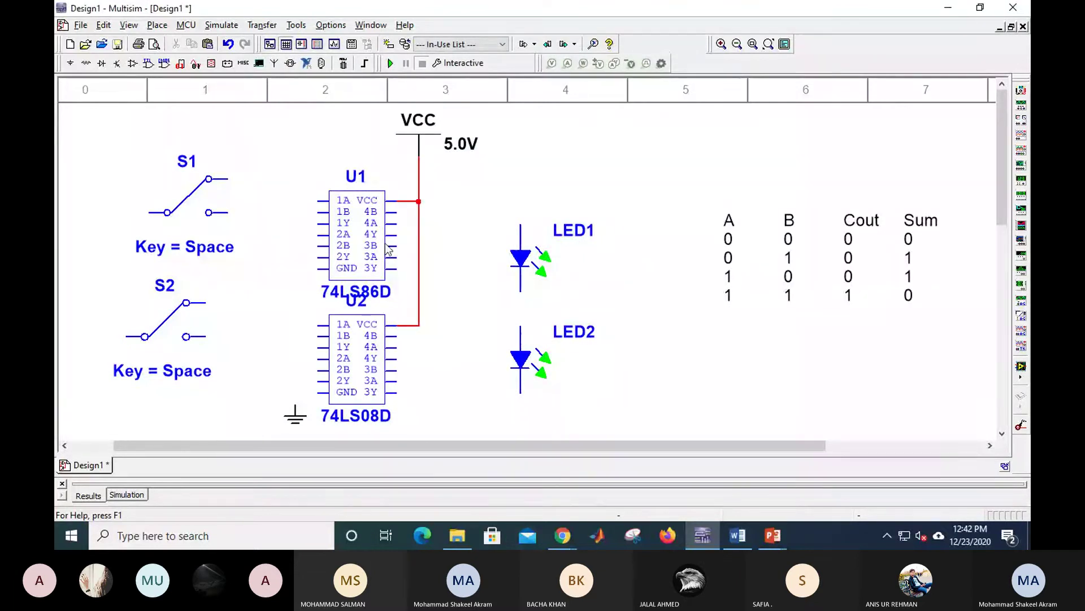
Wire the GND pins of the 74LS08D and the 74LS86D to the ground symbol.
{"action": "left_click", "coordinate": [318, 392]}
{"action": "left_click", "coordinate": [295, 407]}
{"action": "left_click", "coordinate": [318, 268]}
{"action": "left_click", "coordinate": [295, 392]}
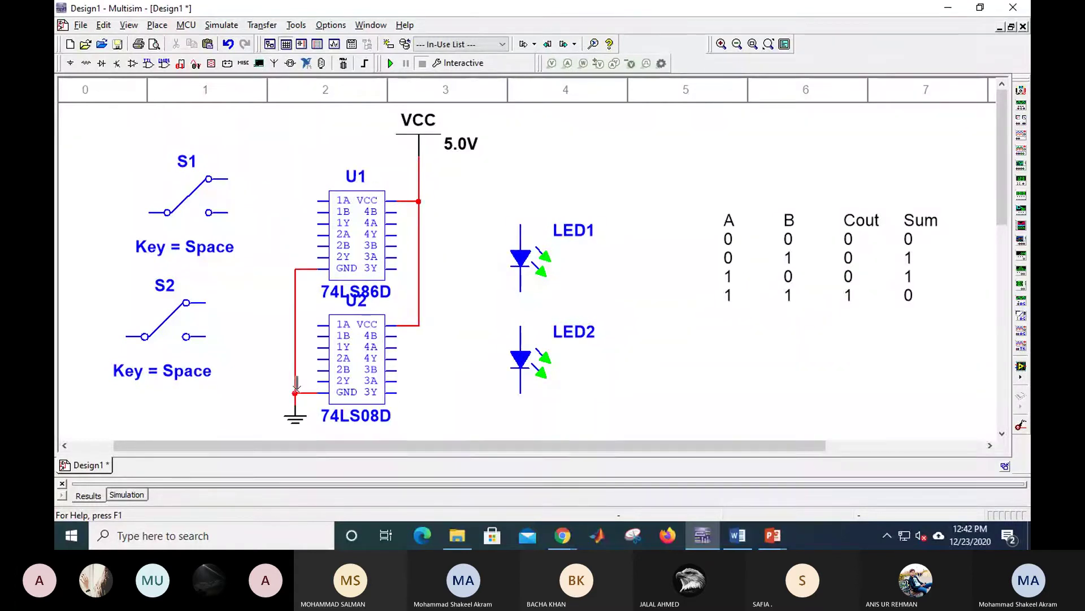
Wire the cathodes of both LEDs to the ground net, routing the wire below the AND IC.
{"action": "left_click", "coordinate": [518, 391]}
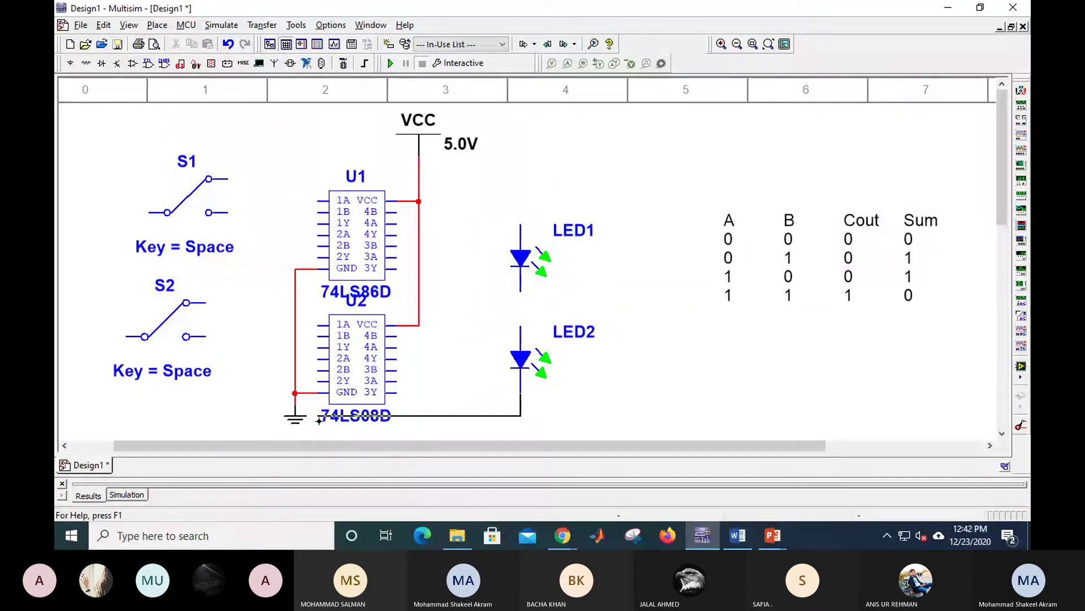
{"action": "left_click", "coordinate": [305, 392]}
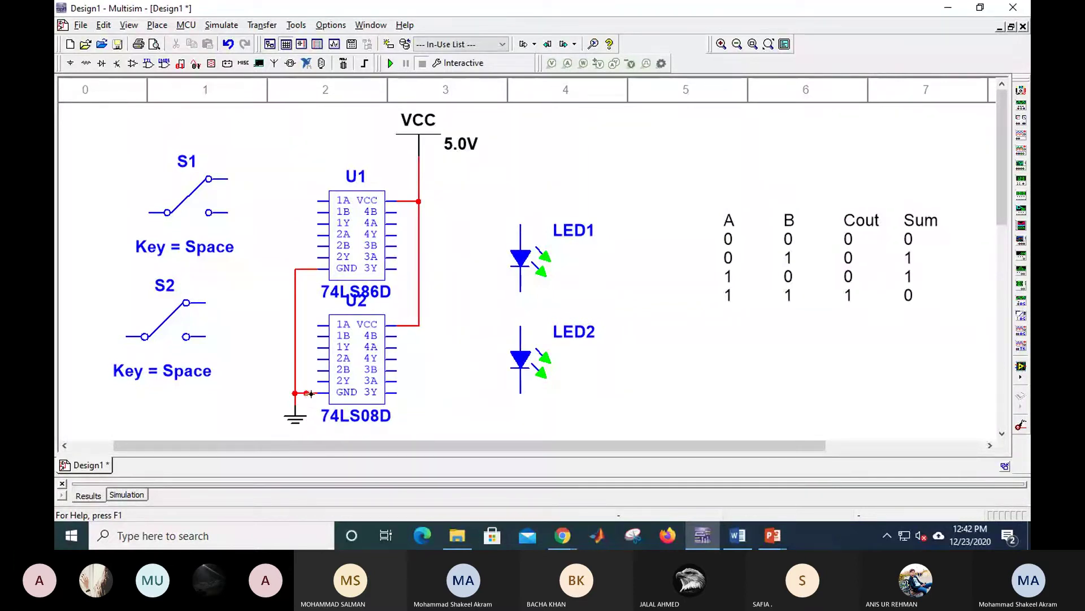
{"action": "left_click", "coordinate": [513, 291]}
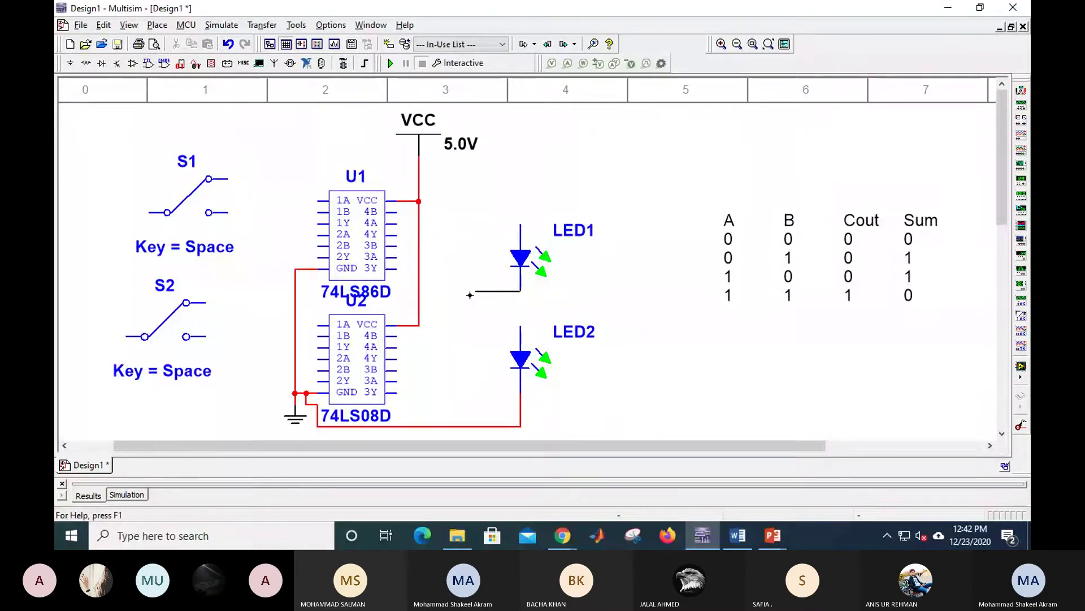
{"action": "left_click", "coordinate": [463, 426]}
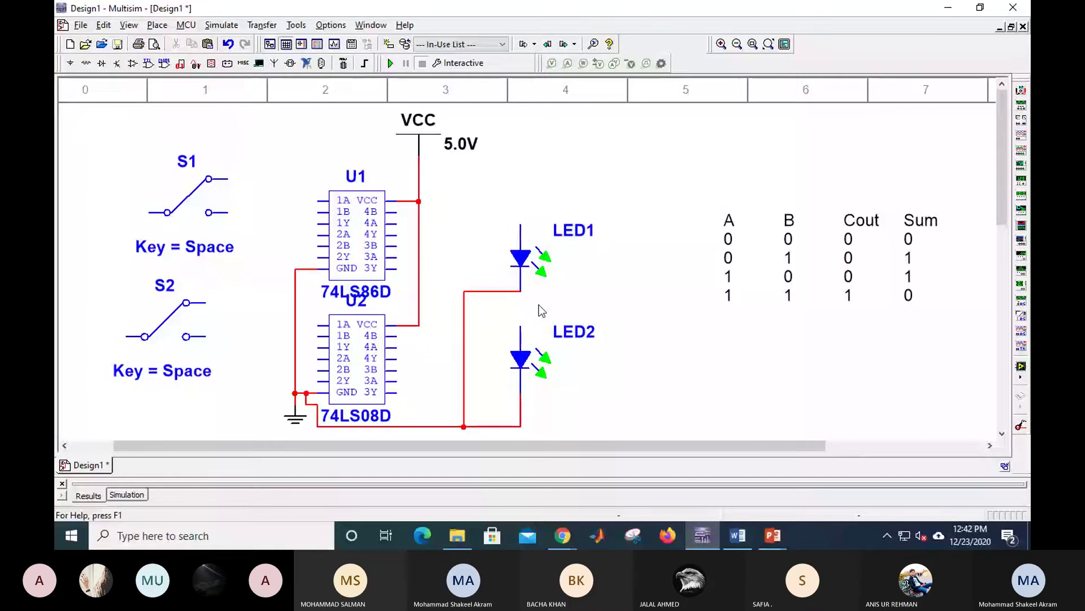
Flip both SPDT switches horizontally so their common terminals face the ICs.
{"action": "right_click", "coordinate": [222, 216]}
{"action": "left_click", "coordinate": [278, 291]}
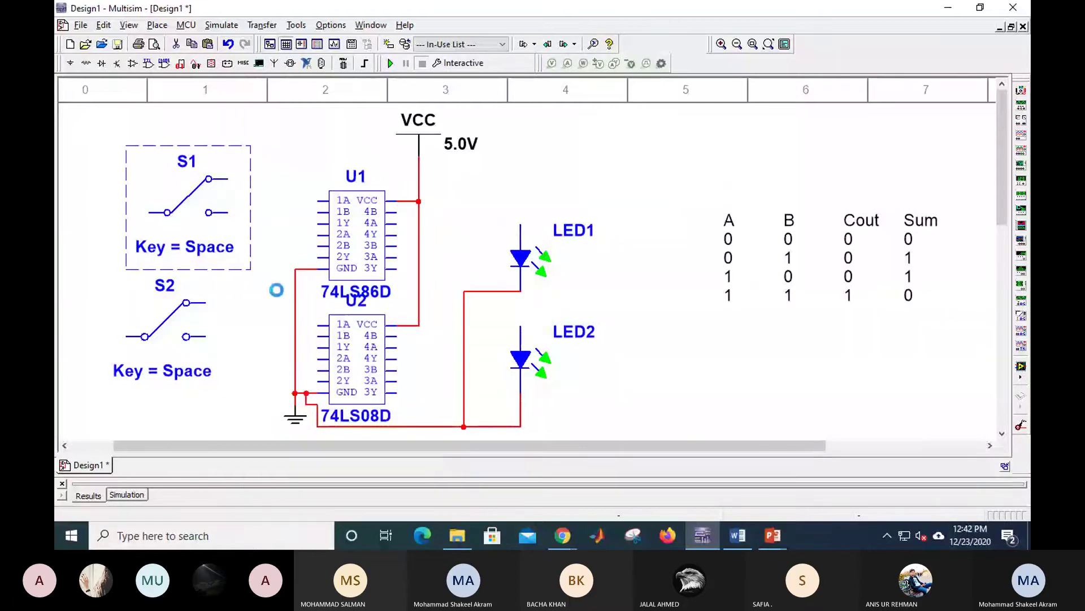
{"action": "left_click", "coordinate": [161, 327]}
{"action": "right_click", "coordinate": [161, 327]}
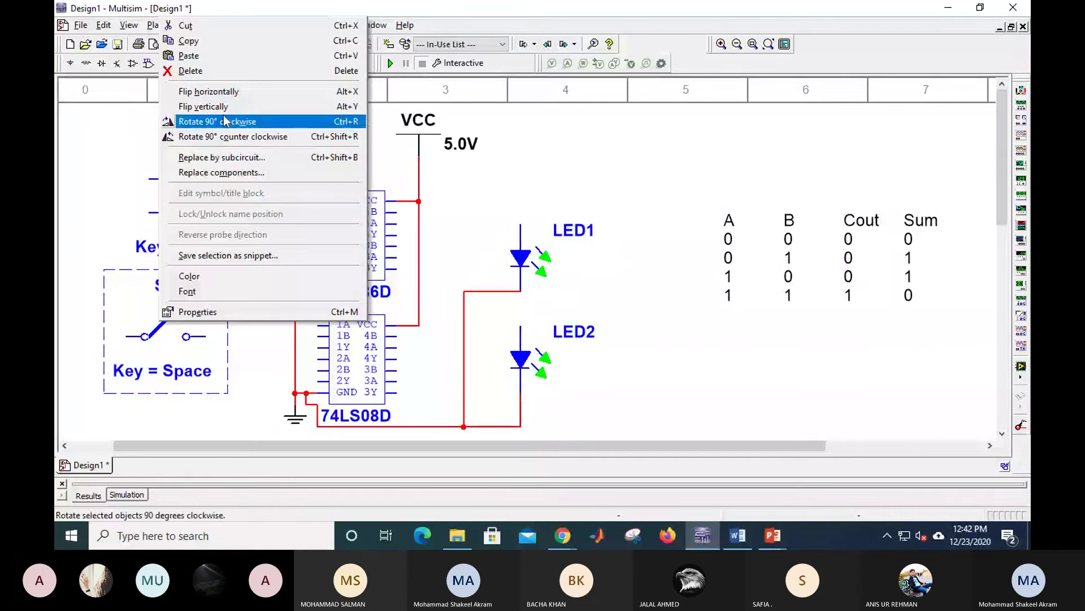
{"action": "left_click", "coordinate": [226, 91]}
{"action": "left_click", "coordinate": [406, 178]}
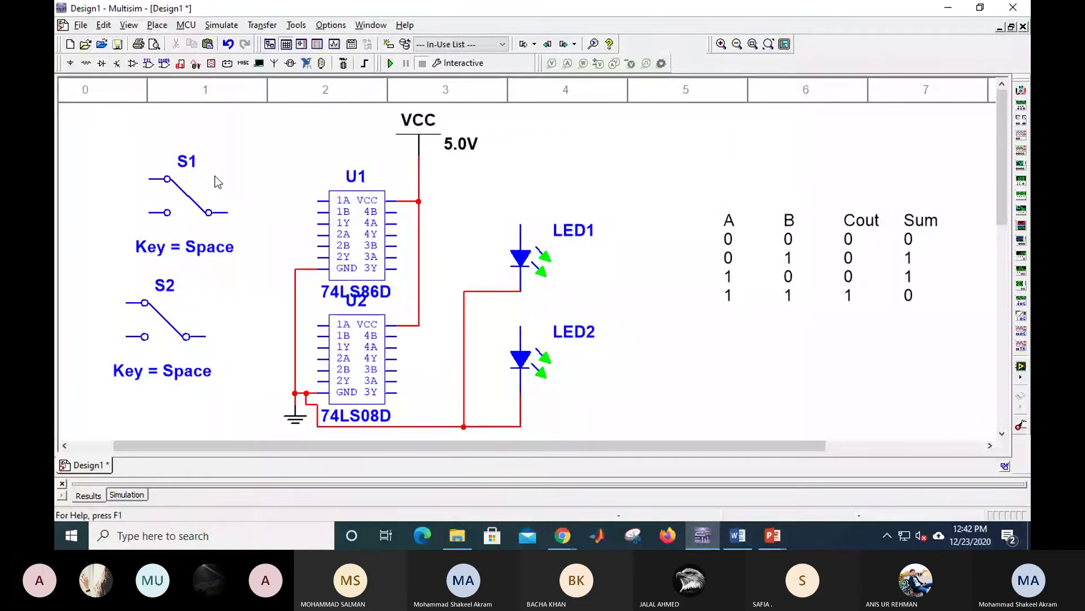
Change the reference designator of the upper switch to A and of the lower switch to B.
{"action": "double_click", "coordinate": [184, 171]}
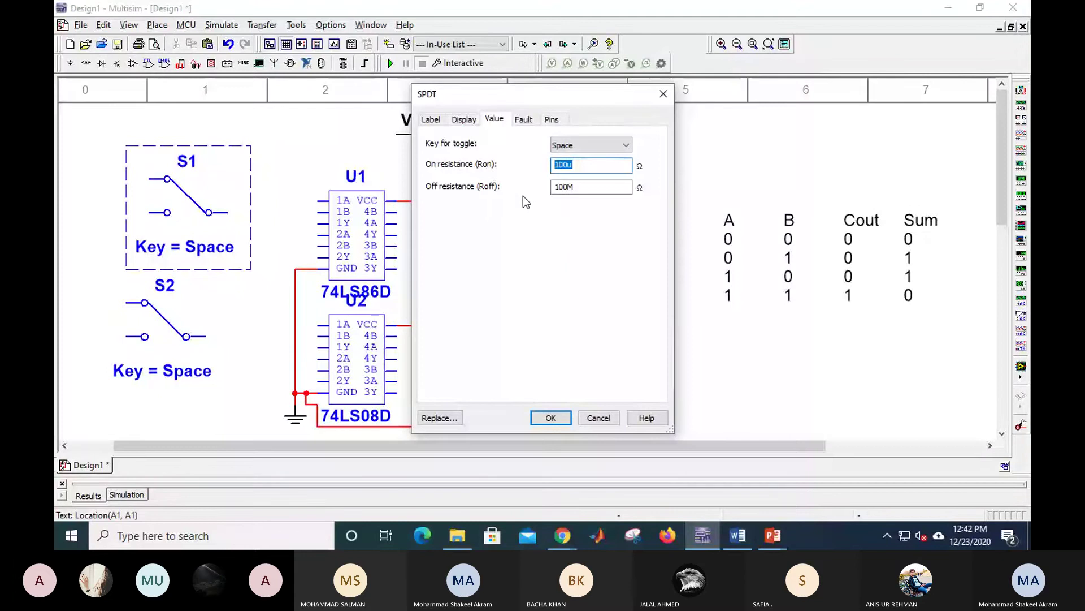
{"action": "key", "text": "ctrl+shift+Tab"}
{"action": "key", "text": "ctrl+shift+Tab"}
{"action": "type", "text": "A"}
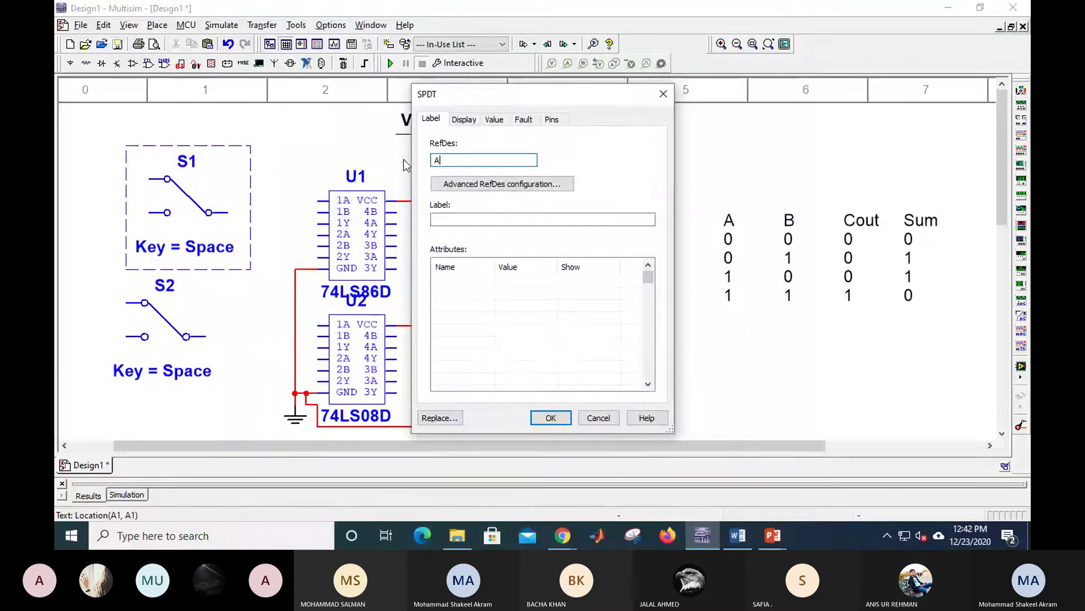
{"action": "left_click", "coordinate": [549, 418]}
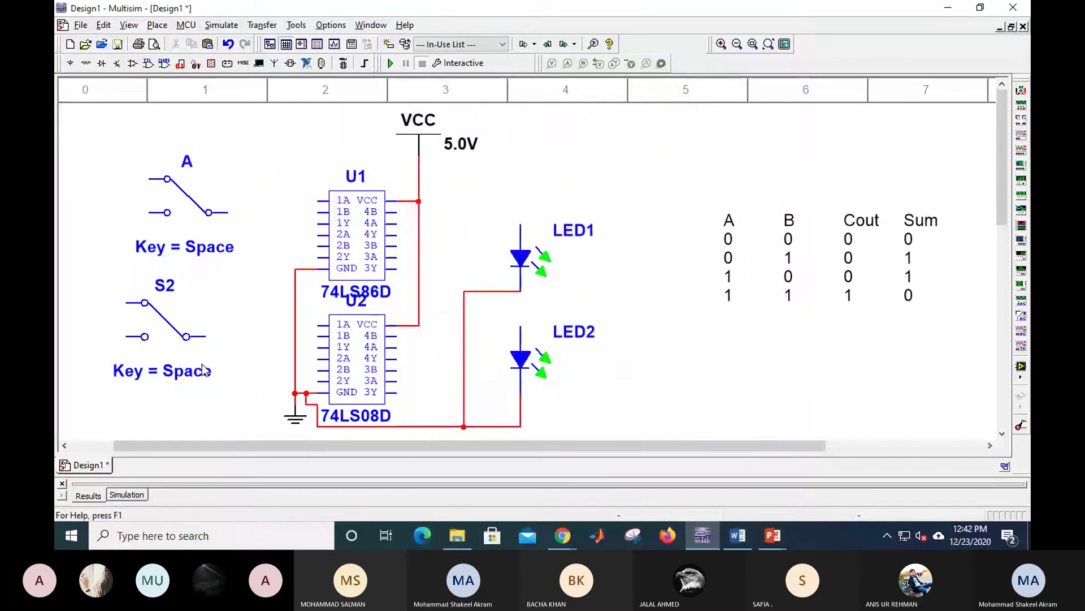
{"action": "double_click", "coordinate": [214, 281]}
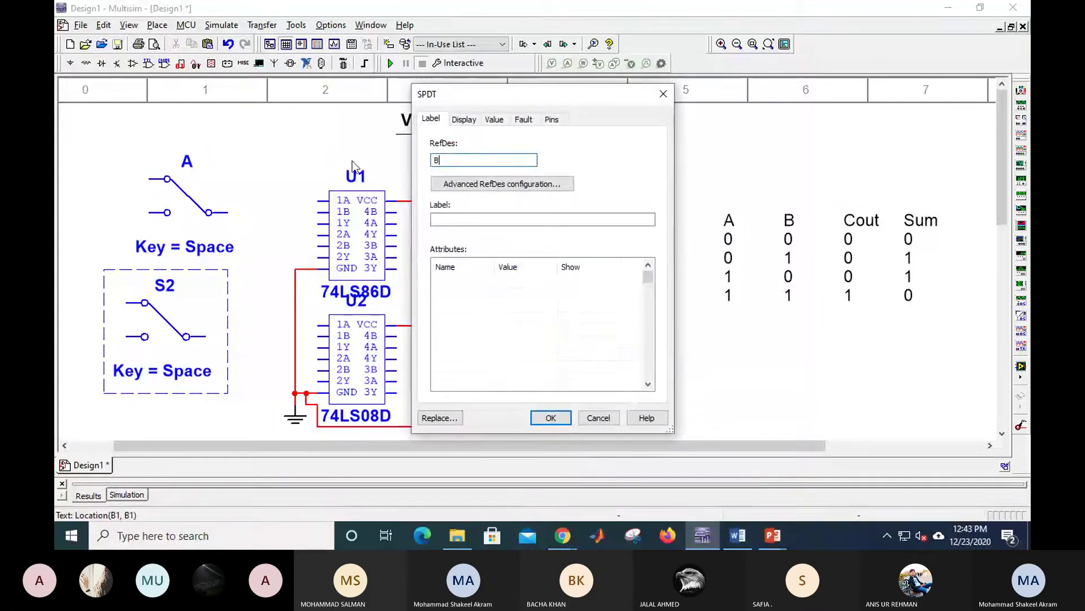
{"action": "key", "text": "Return"}
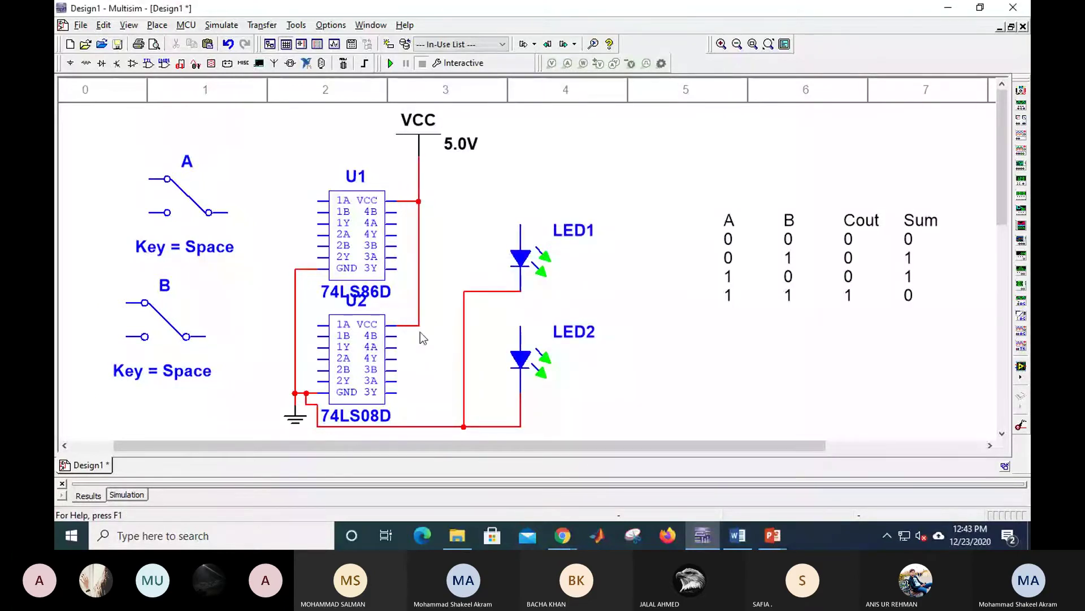
Change the upper LED's reference designator to SUM.
{"action": "double_click", "coordinate": [572, 236]}
{"action": "left_click", "coordinate": [478, 161]}
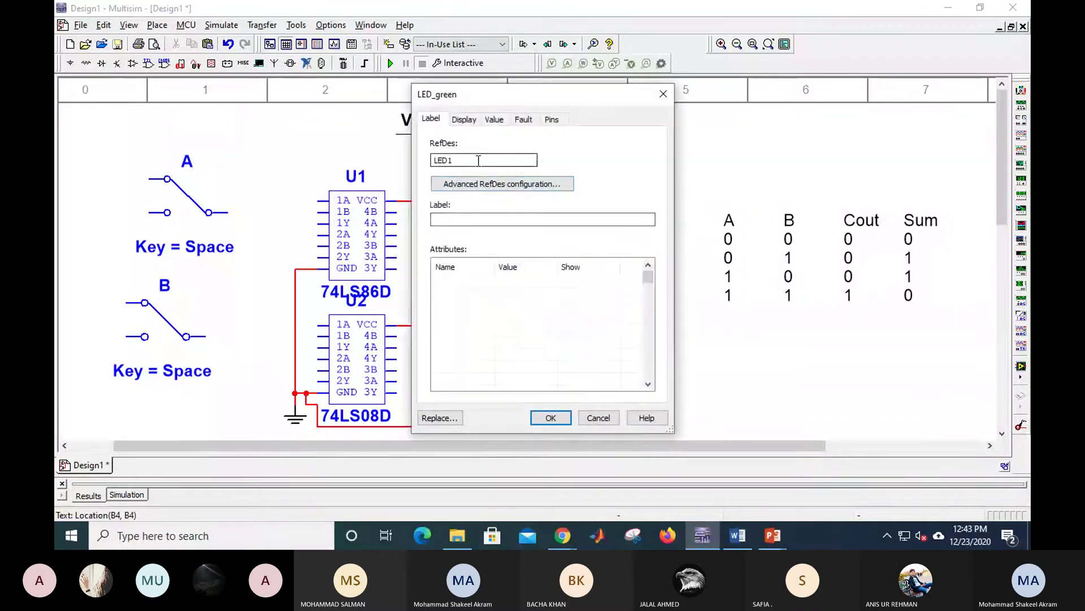
{"action": "left_click_drag", "start_coordinate": [478, 160], "coordinate": [387, 161]}
{"action": "type", "text": "SUM"}
{"action": "left_click", "coordinate": [551, 417]}
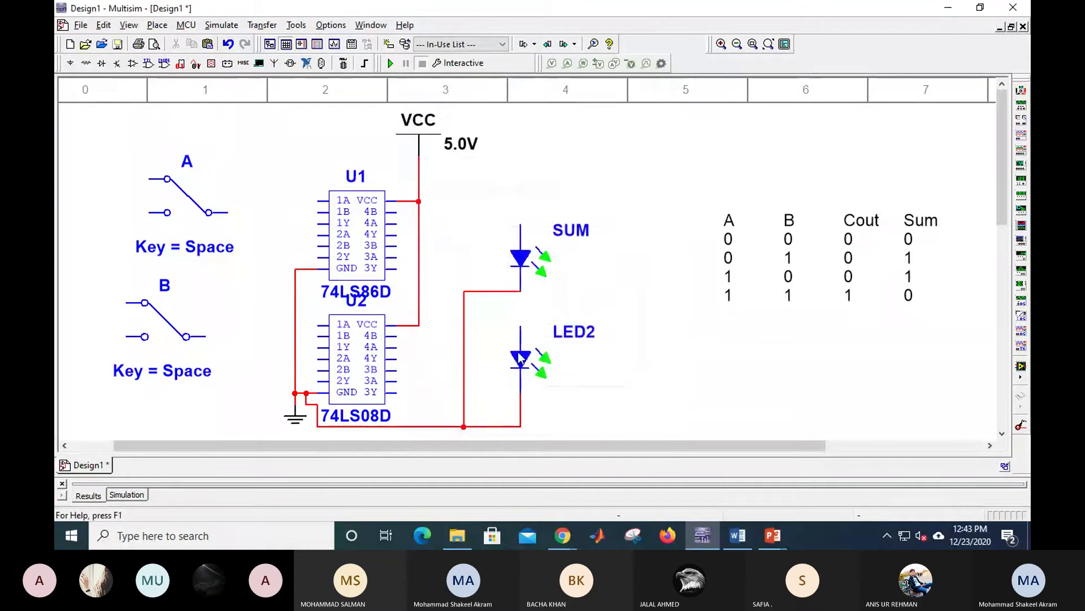
Change the lower LED's reference designator to Carry Out.
{"action": "double_click", "coordinate": [581, 335]}
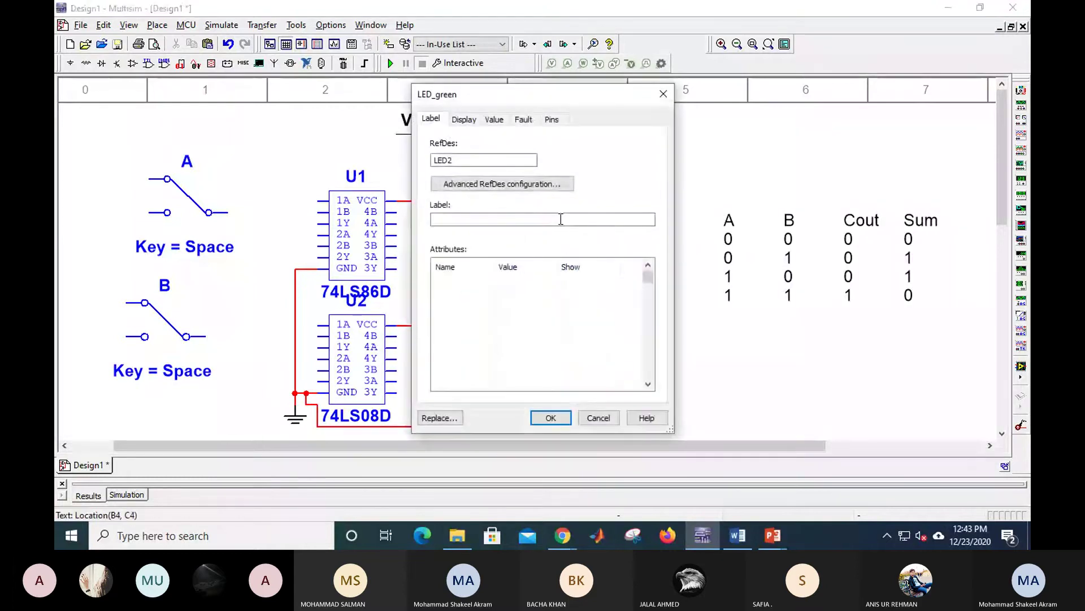
{"action": "left_click", "coordinate": [561, 218]}
{"action": "left_click_drag", "start_coordinate": [484, 160], "coordinate": [399, 148]}
{"action": "type", "text": "Carr"}
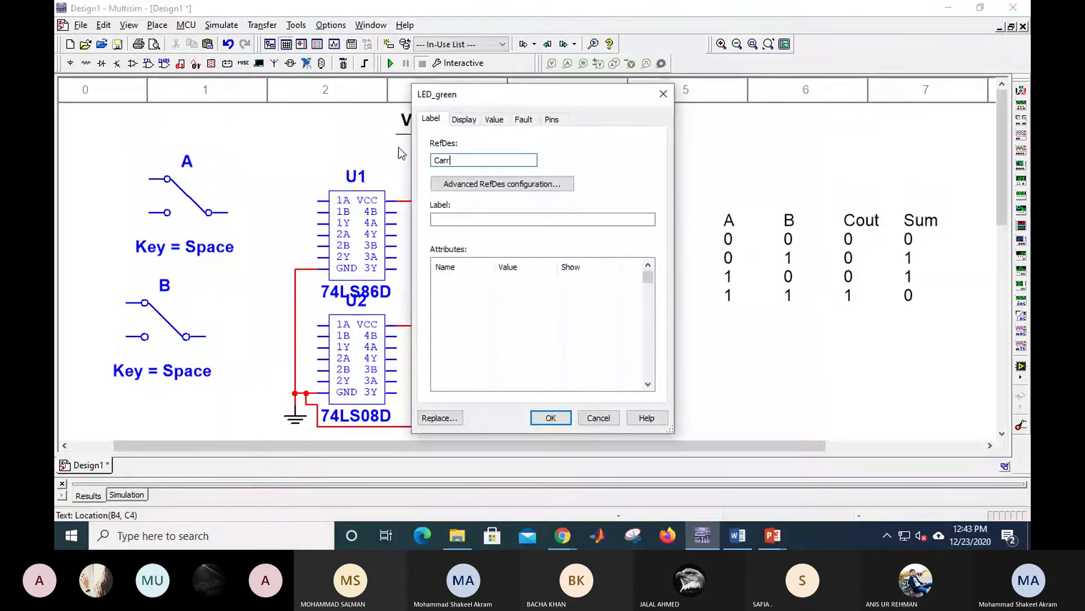
{"action": "type", "text": "y Out"}
{"action": "left_click", "coordinate": [555, 419]}
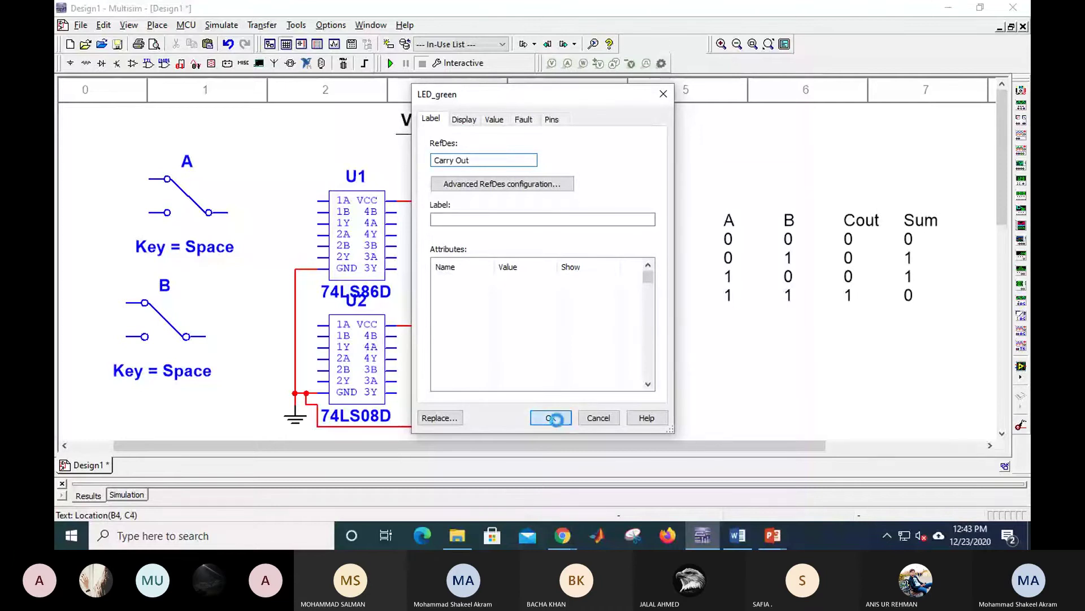
Correct the lower LED's reference designator to Carry_Out.
{"action": "left_click", "coordinate": [459, 158]}
{"action": "left_click", "coordinate": [536, 419]}
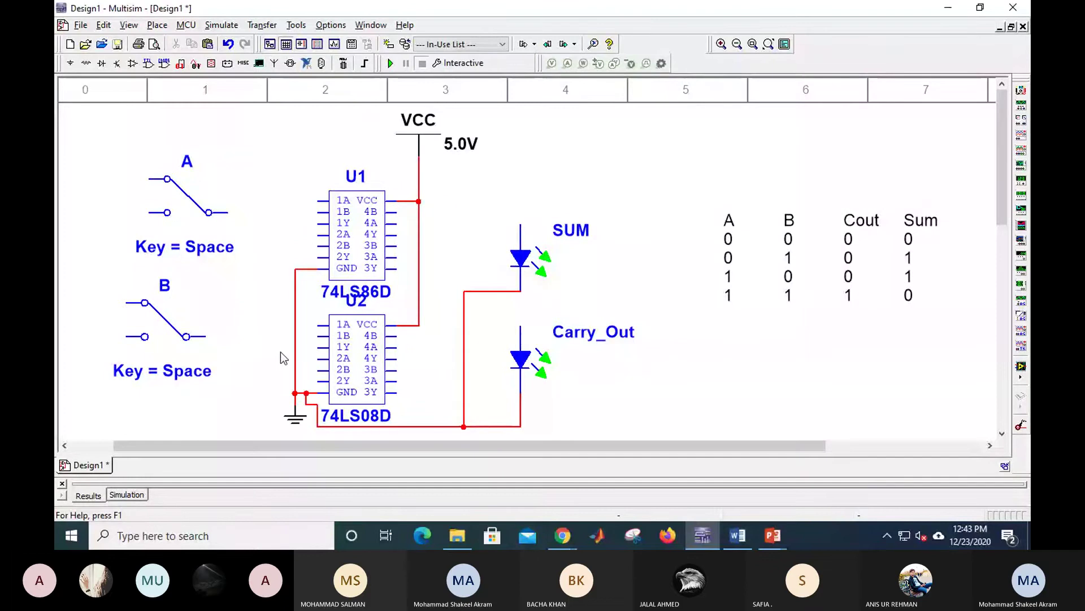
Wire the upper contacts of switches A and B to the VCC supply line.
{"action": "left_click", "coordinate": [149, 179]}
{"action": "left_click", "coordinate": [418, 167]}
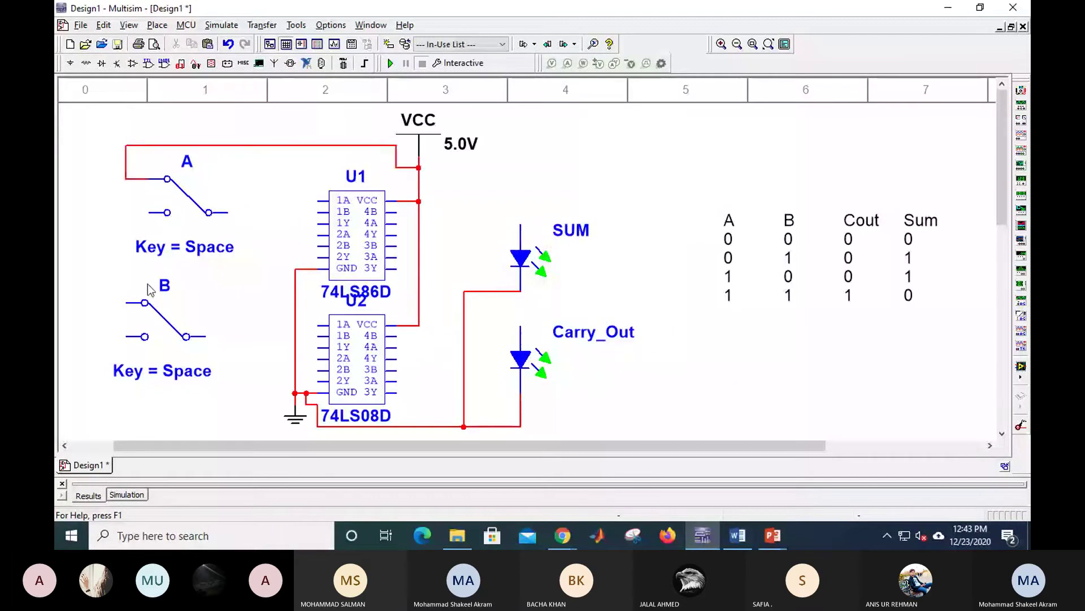
{"action": "left_click", "coordinate": [129, 302]}
{"action": "left_click", "coordinate": [126, 178]}
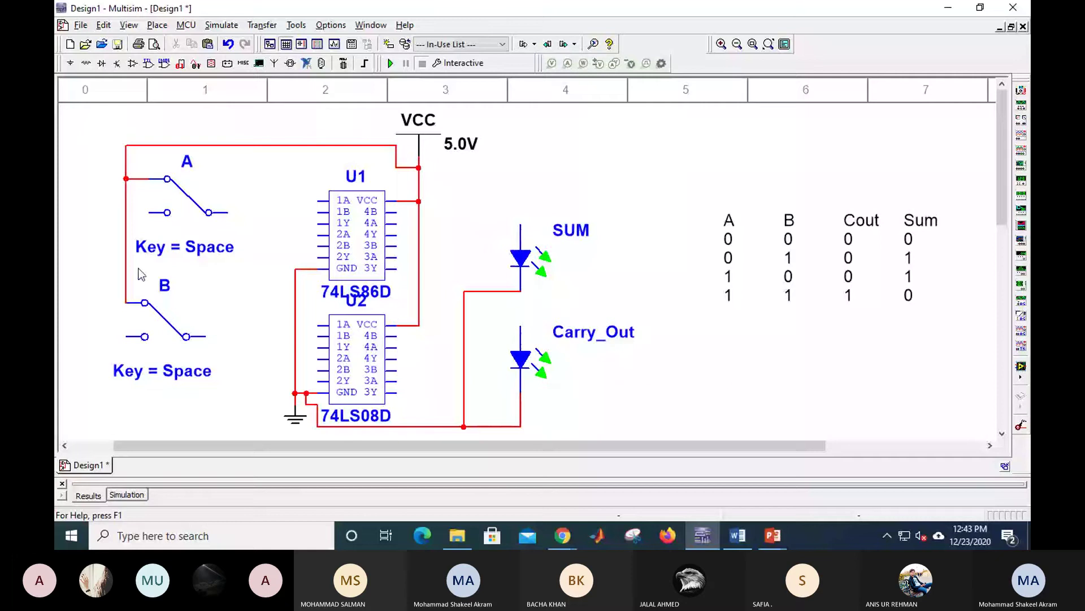
Wire the lower contacts of switches A and B to ground, and toggle both switches to those contacts.
{"action": "left_click", "coordinate": [168, 212]}
{"action": "left_click", "coordinate": [294, 392]}
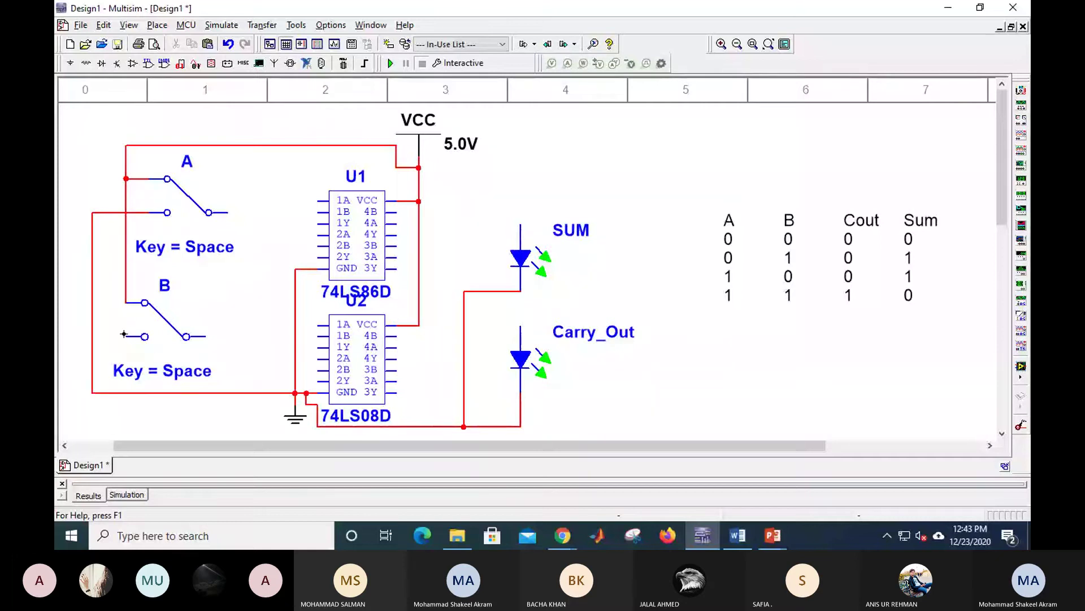
{"action": "left_click", "coordinate": [124, 334]}
{"action": "left_click", "coordinate": [91, 337]}
{"action": "left_click", "coordinate": [165, 319]}
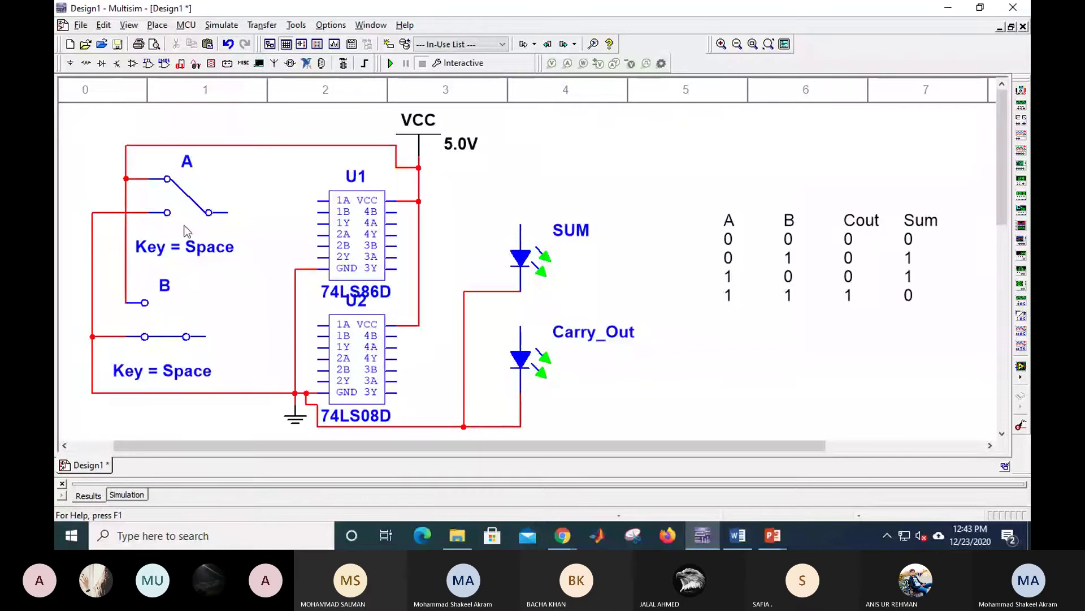
{"action": "left_click", "coordinate": [188, 196]}
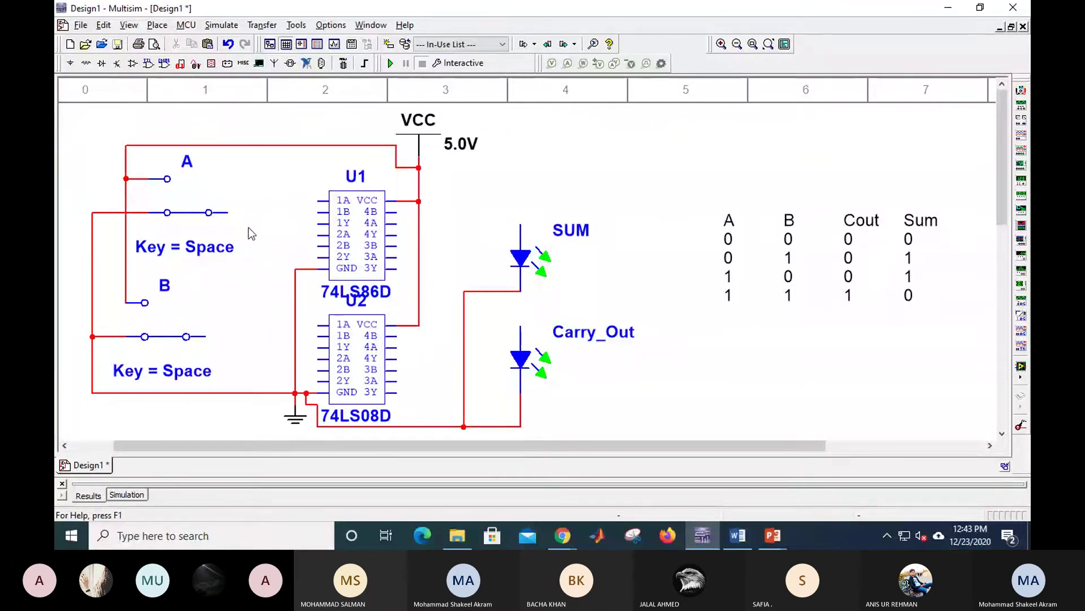
Wire U1's inputs 1A and 1B to the common terminals of switches A and B, and its output 1Y to the SUM LED's anode.
{"action": "left_click", "coordinate": [229, 213]}
{"action": "left_click", "coordinate": [318, 200]}
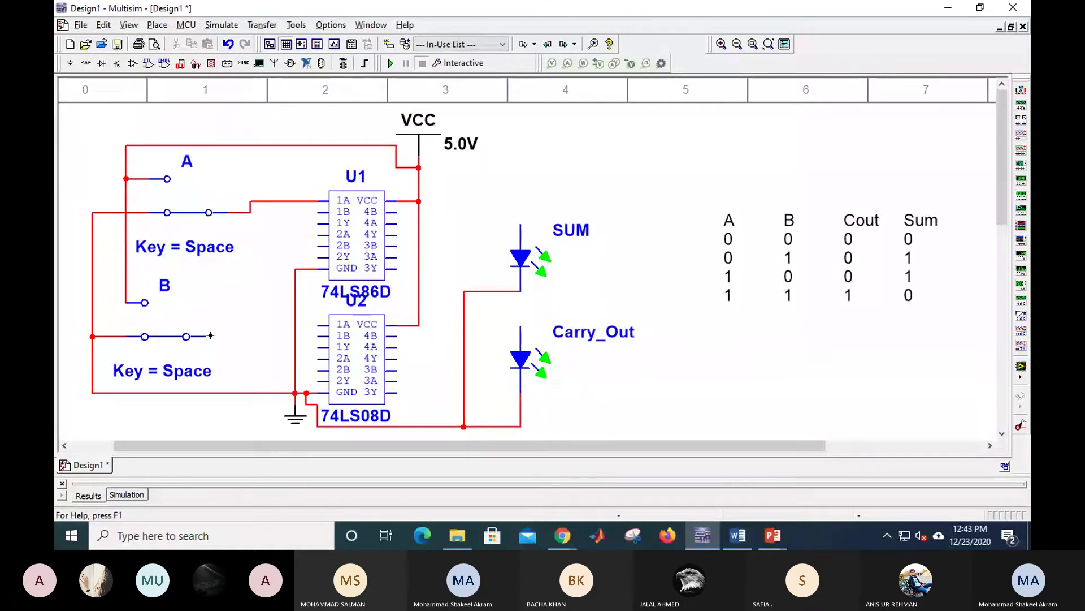
{"action": "left_click", "coordinate": [208, 336]}
{"action": "left_click", "coordinate": [319, 212]}
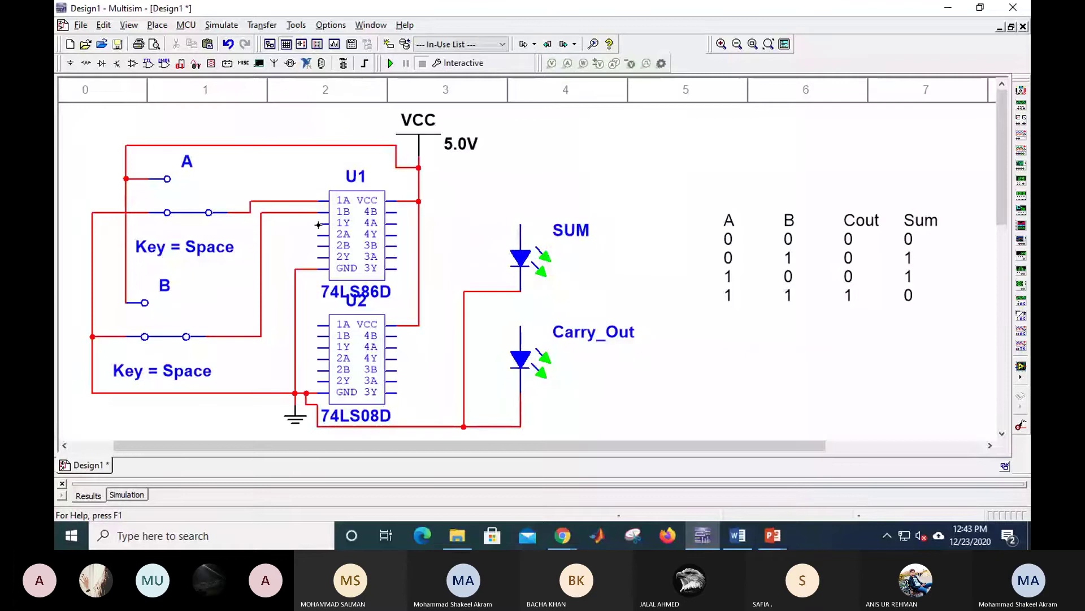
{"action": "left_click", "coordinate": [318, 224]}
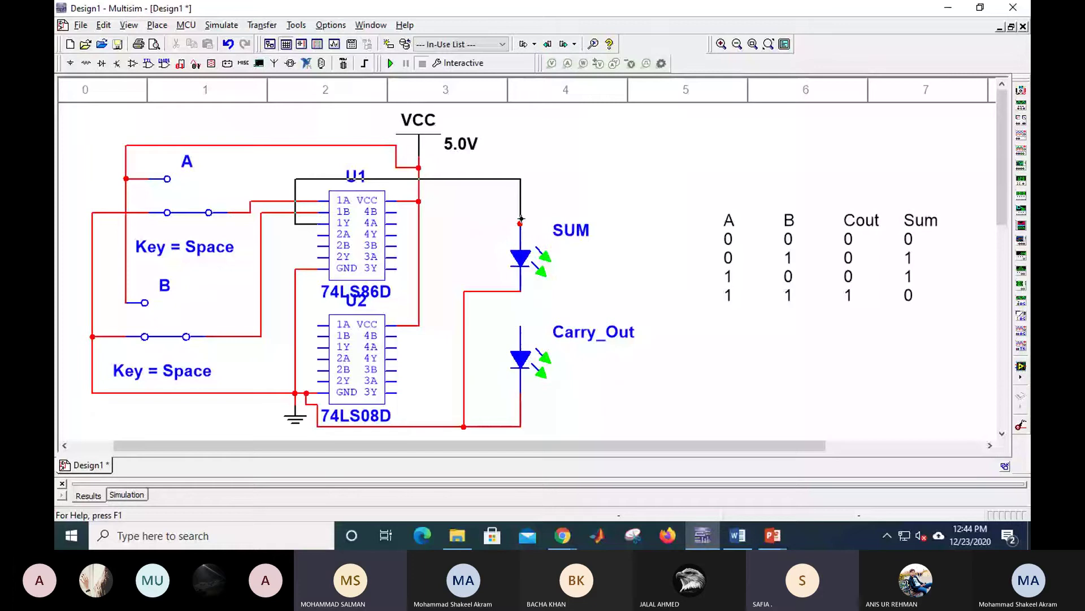
{"action": "left_click", "coordinate": [521, 218]}
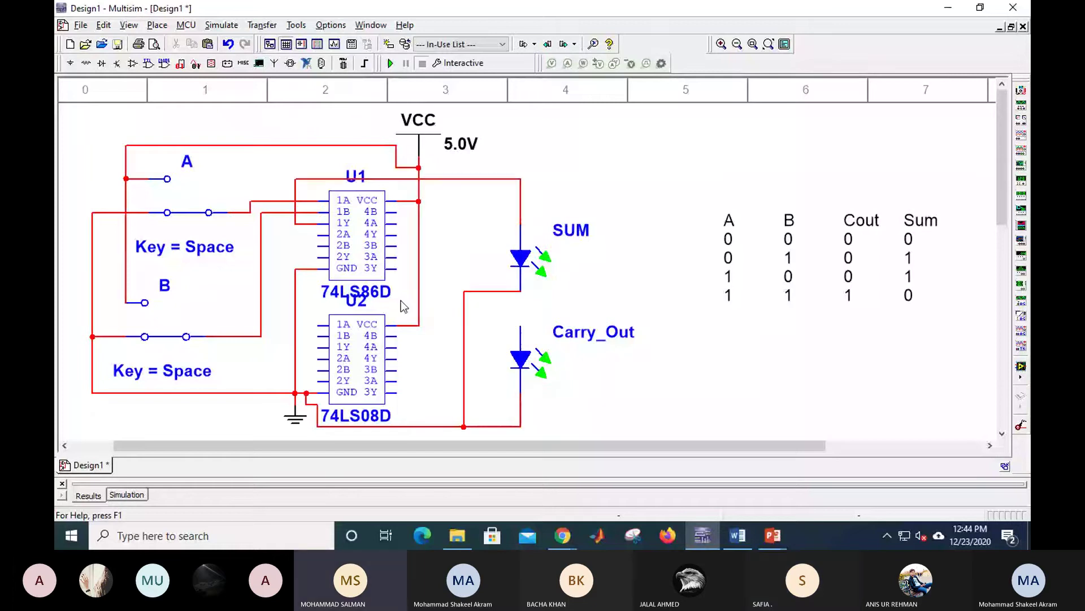
{"action": "left_click", "coordinate": [317, 326]}
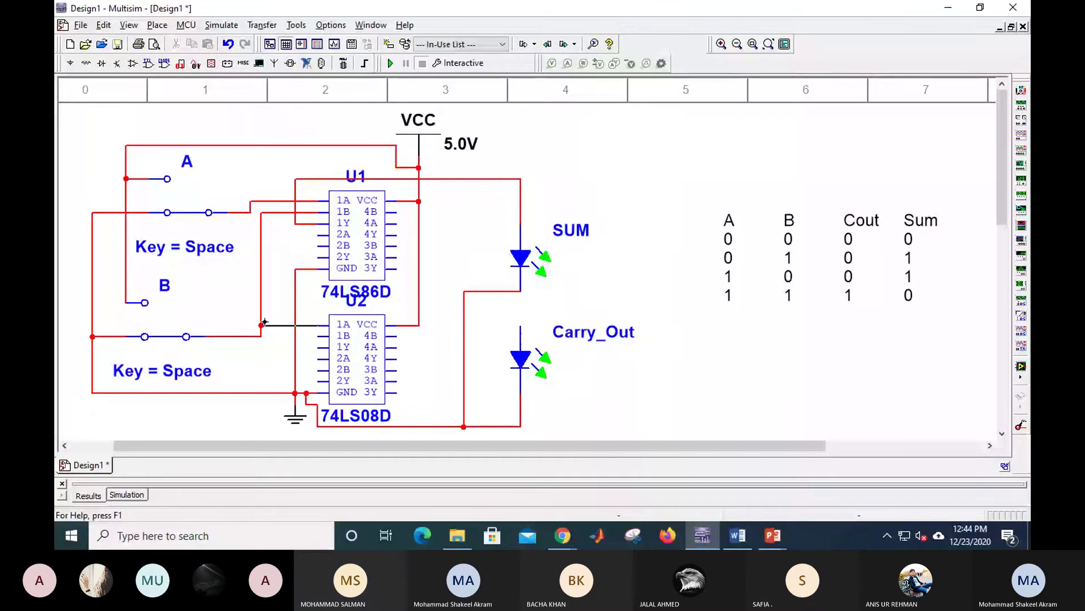
{"action": "left_click", "coordinate": [263, 324]}
{"action": "key", "text": "ctrl+z"}
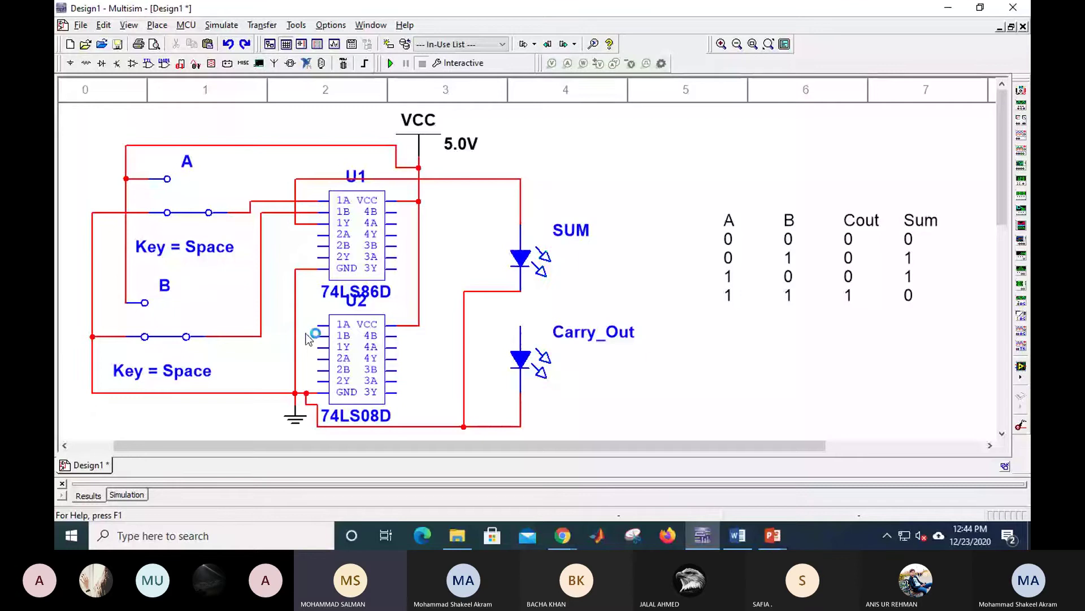
Wire U2's inputs 1A and 1B to the switch A and switch B lines, and its output 1Y to the Carry_Out LED's anode.
{"action": "left_click", "coordinate": [320, 325]}
{"action": "left_click", "coordinate": [272, 201]}
{"action": "left_click", "coordinate": [319, 336]}
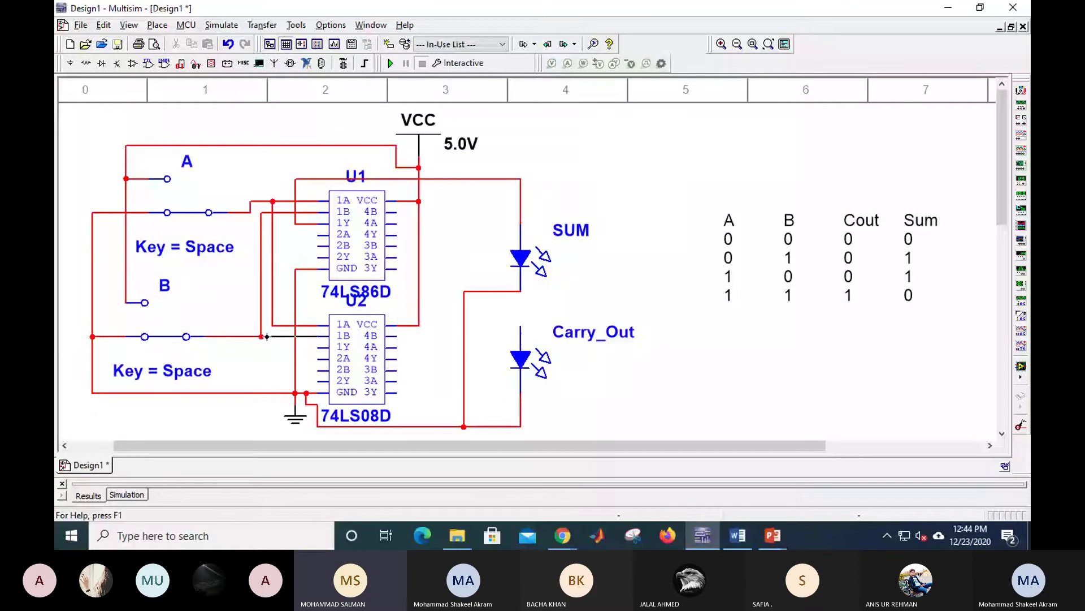
{"action": "left_click", "coordinate": [262, 336]}
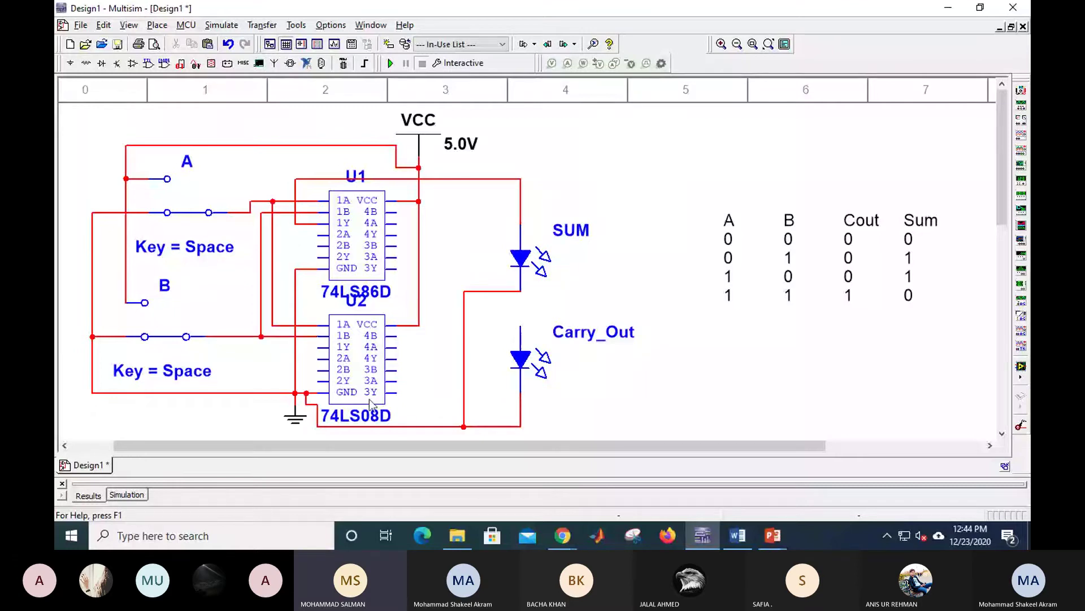
{"action": "left_click", "coordinate": [320, 346]}
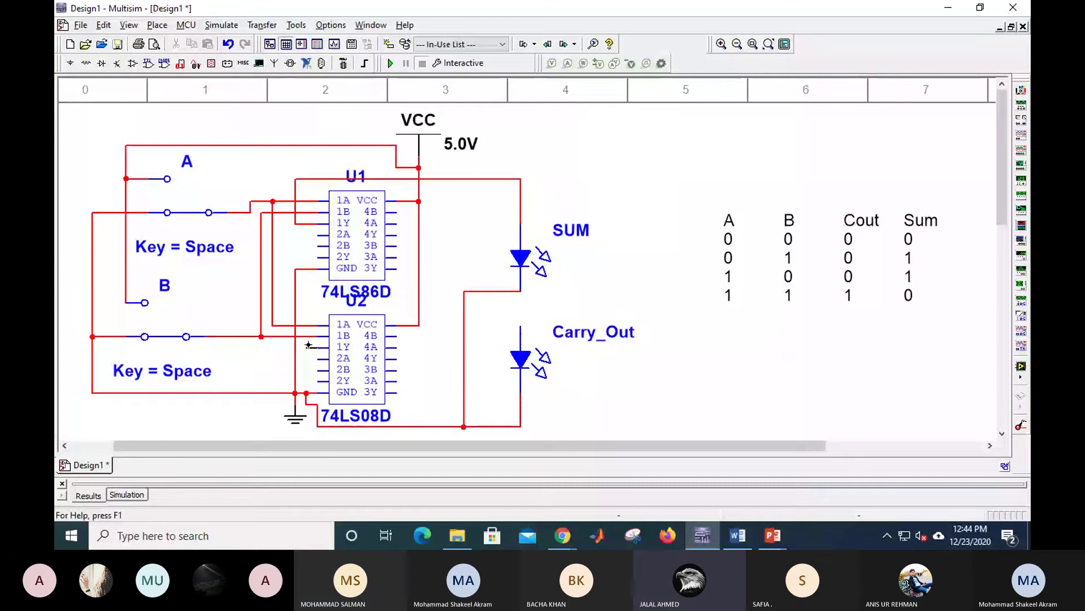
{"action": "left_click", "coordinate": [520, 324]}
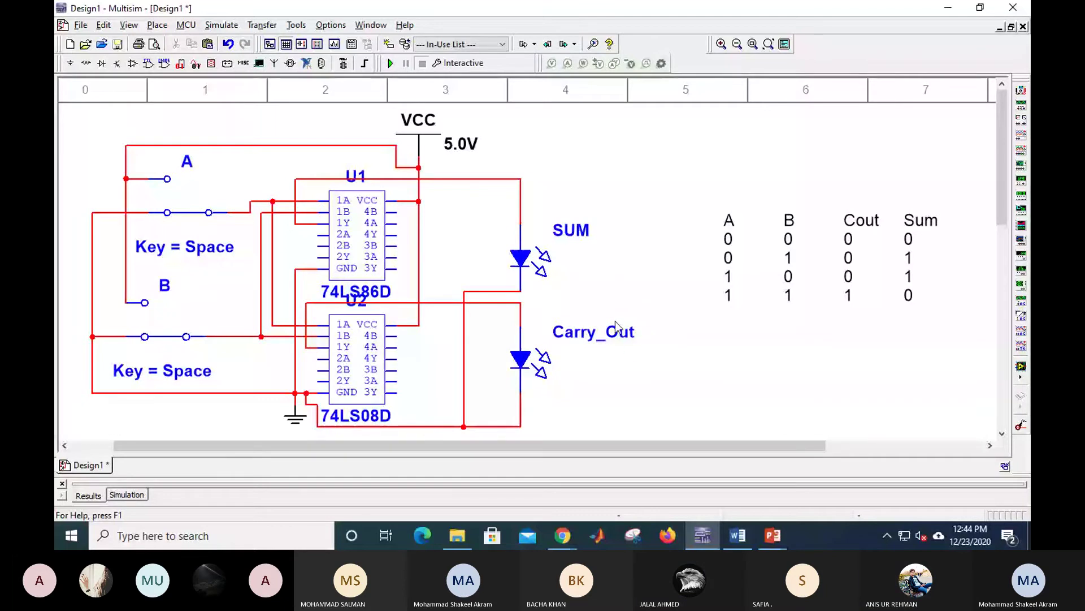
Run the simulation and toggle switches A and B through the input combinations 01, 10 and 11 to test both LEDs.
{"action": "left_click", "coordinate": [390, 63]}
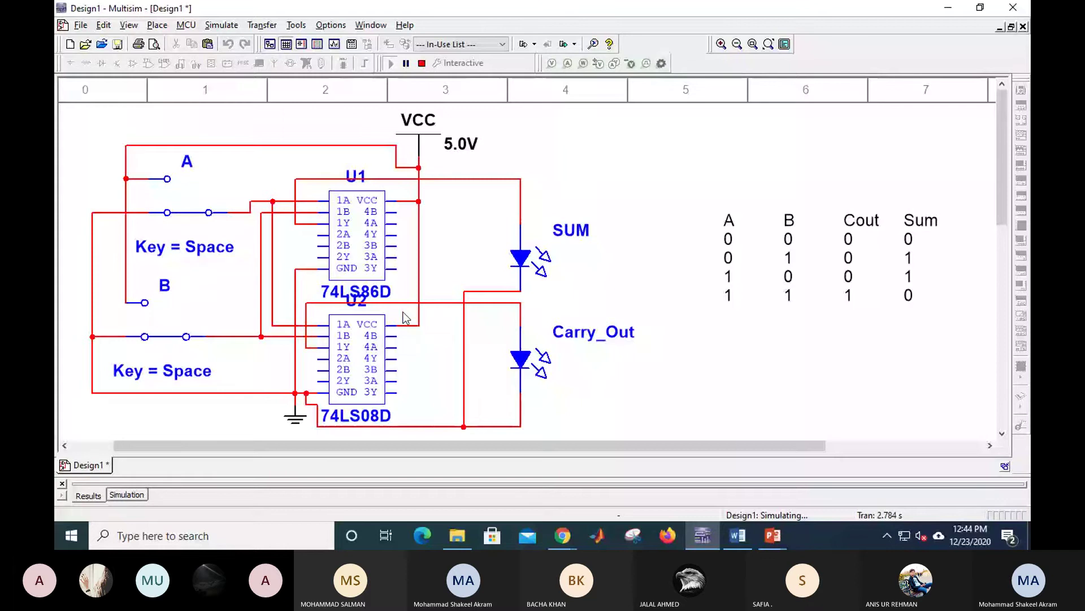
{"action": "left_click", "coordinate": [174, 341]}
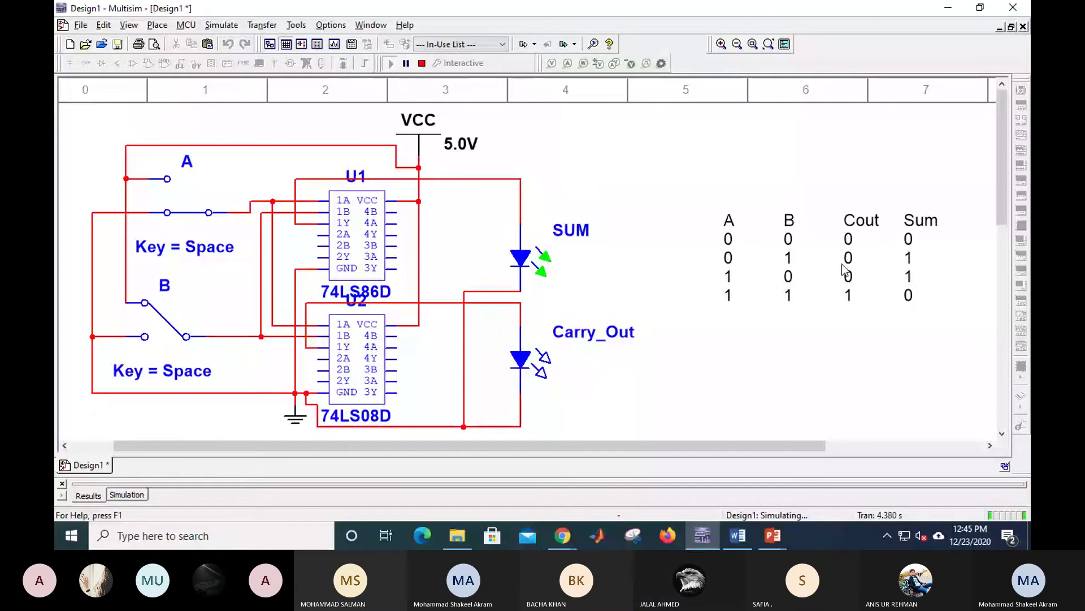
{"action": "left_click", "coordinate": [192, 217]}
{"action": "left_click", "coordinate": [173, 328]}
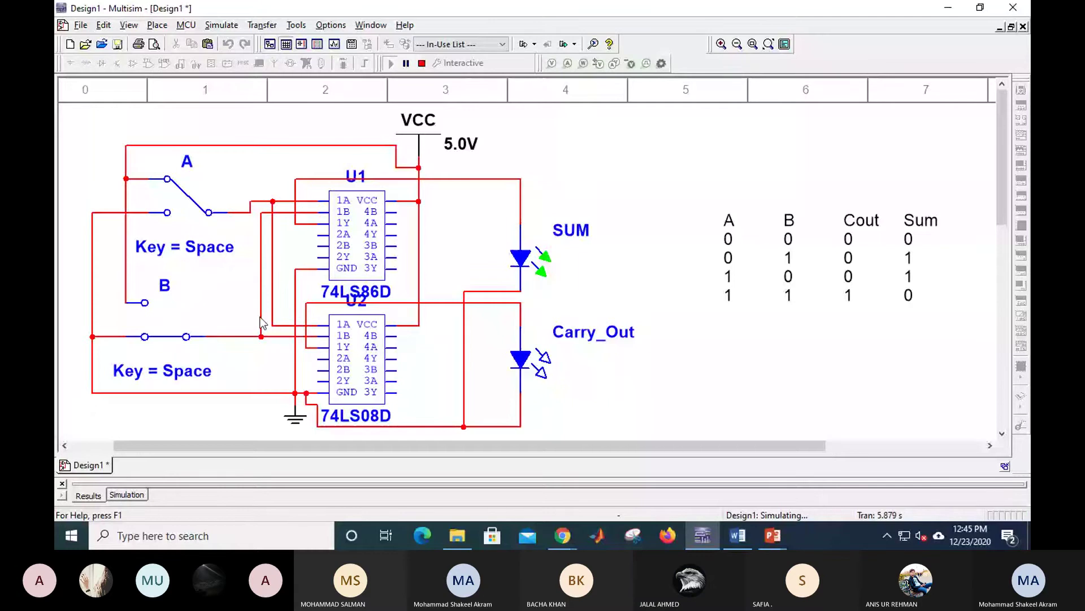
{"action": "left_click", "coordinate": [172, 329]}
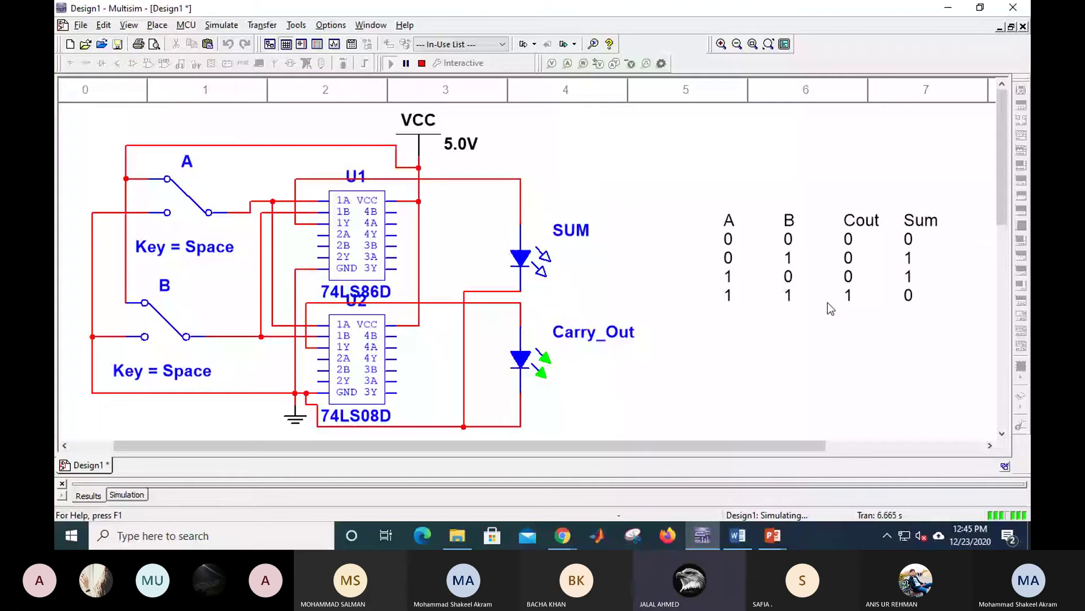
Shift the truth table text left, closer to the LEDs.
{"action": "left_click", "coordinate": [776, 265]}
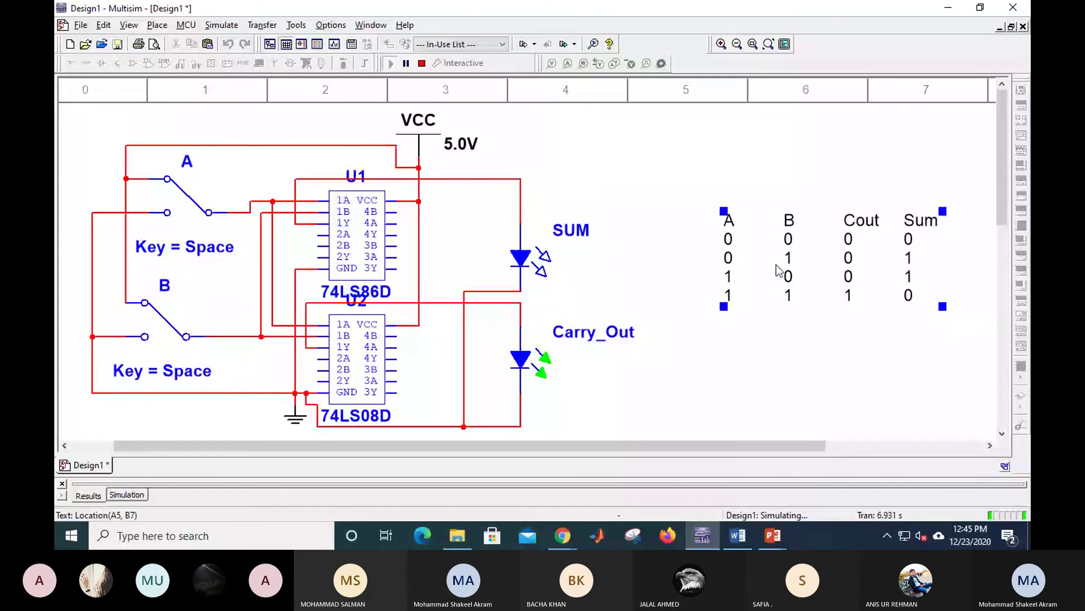
{"action": "key", "text": "Left"}
{"action": "key", "text": "Left"}
{"action": "key", "text": "Left"}
{"action": "key", "text": "Left"}
{"action": "key", "text": "Left"}
{"action": "key", "text": "Left"}
{"action": "key", "text": "Left"}
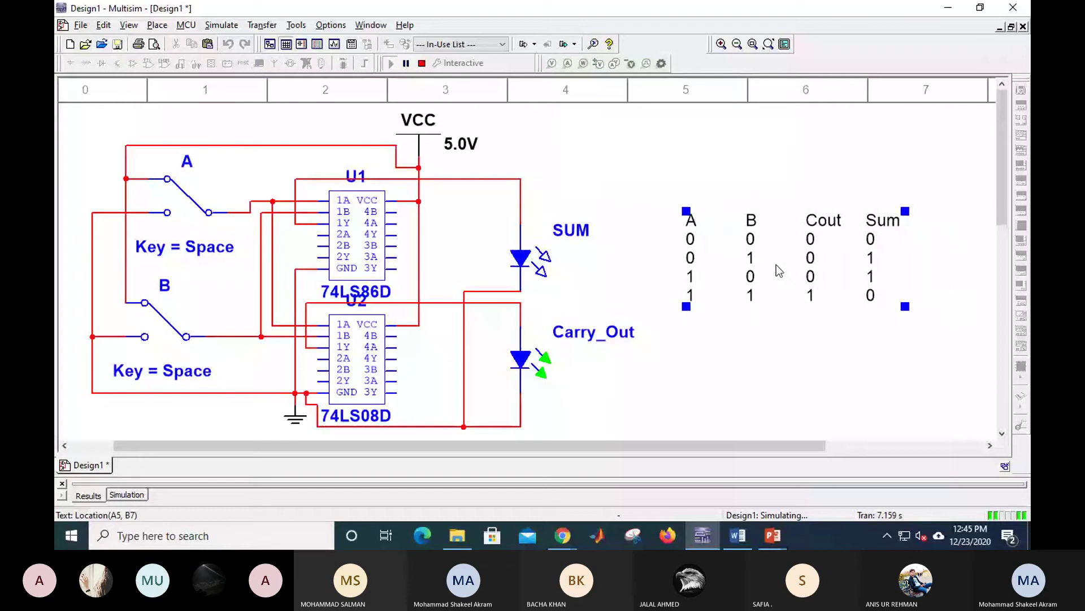
{"action": "key", "text": "Left"}
{"action": "key", "text": "Left"}
{"action": "key", "text": "Left"}
{"action": "key", "text": "Left"}
{"action": "key", "text": "Left"}
{"action": "left_click", "coordinate": [735, 362]}
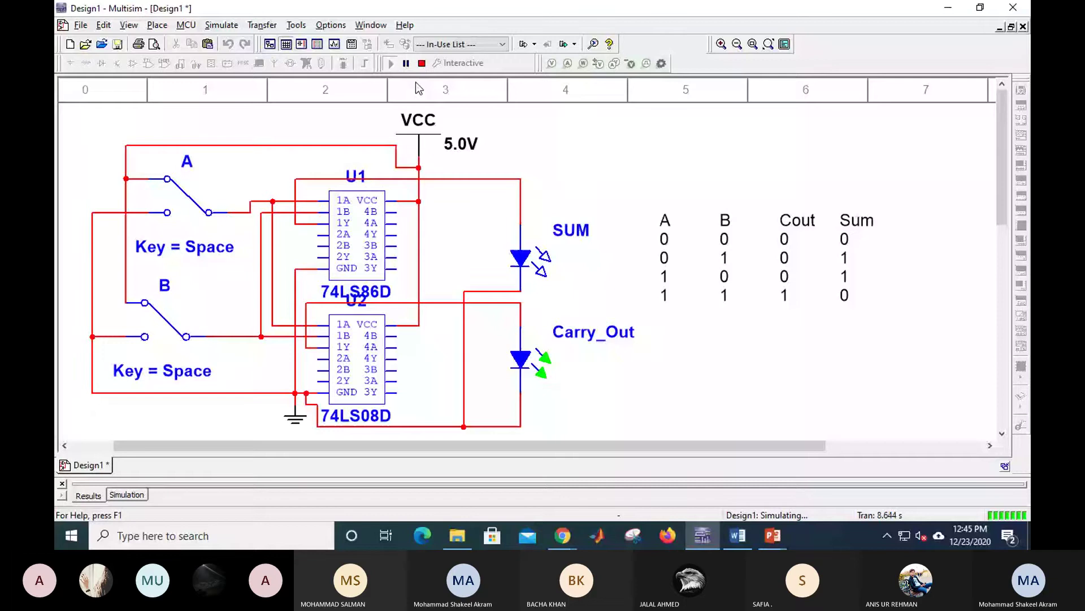
Stop the simulation and place a logic converter above the truth table.
{"action": "left_click", "coordinate": [421, 62]}
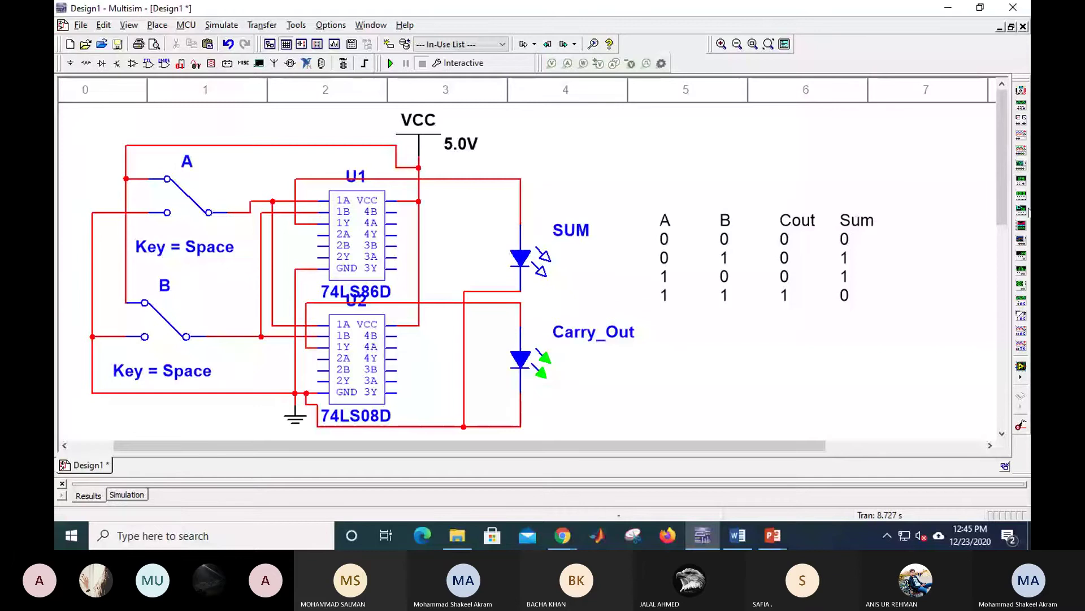
{"action": "left_click", "coordinate": [1024, 210]}
{"action": "left_click", "coordinate": [661, 184]}
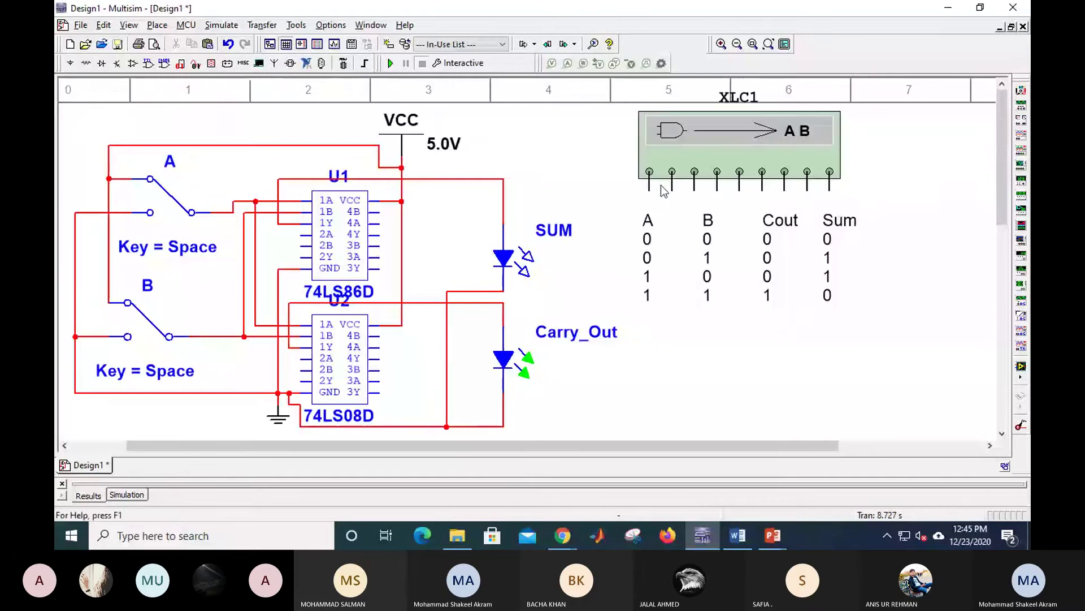
Convert the expression A'B+AB' to a gate circuit with the logic converter and place it in the empty area below the half adder.
{"action": "double_click", "coordinate": [712, 162]}
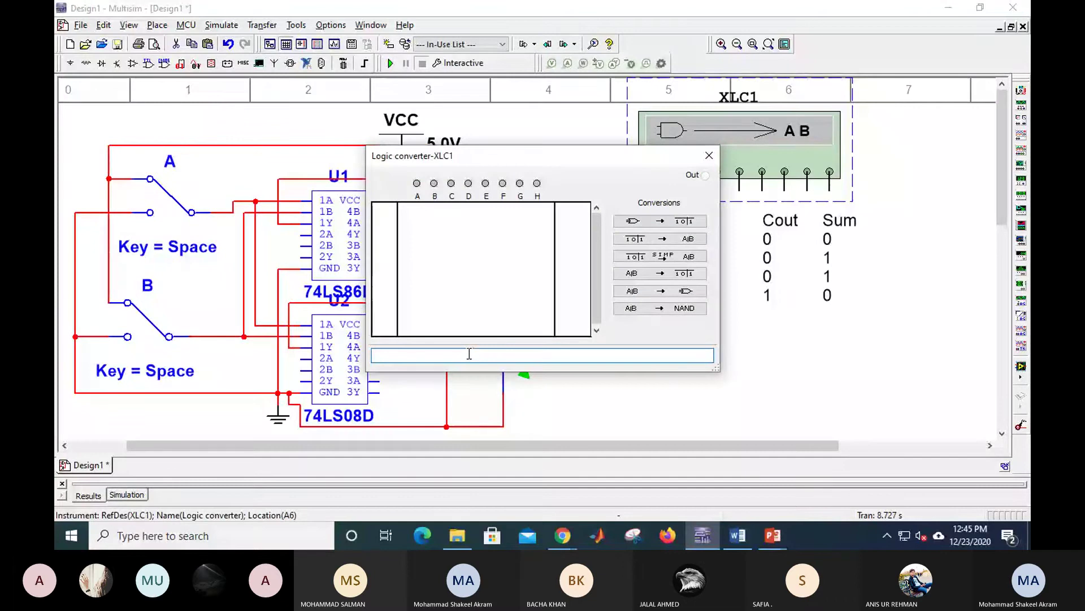
{"action": "type", "text": "A'B+AB'"}
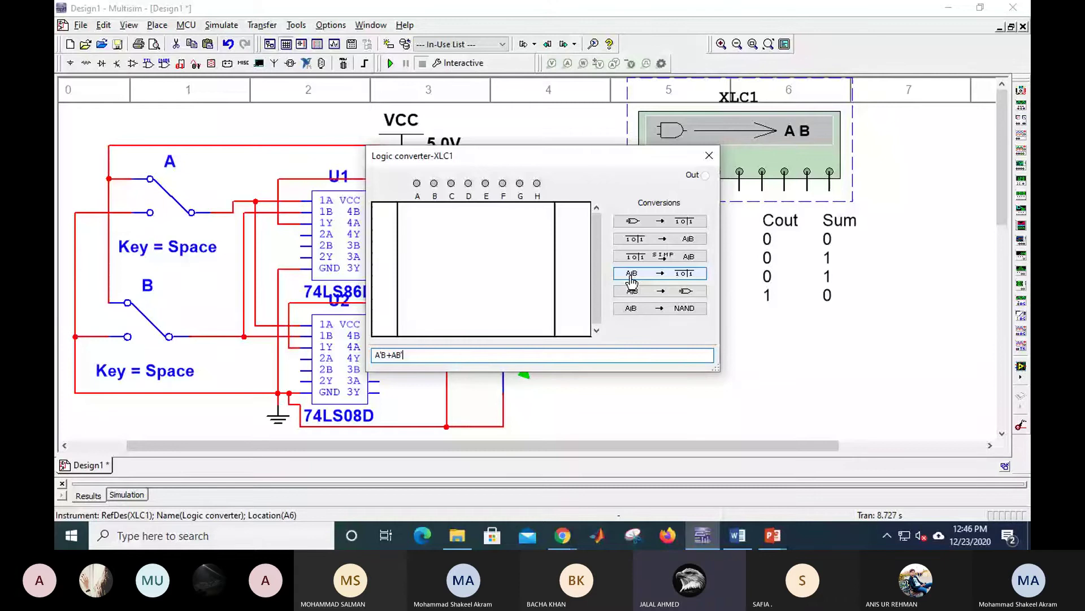
{"action": "left_click", "coordinate": [649, 298]}
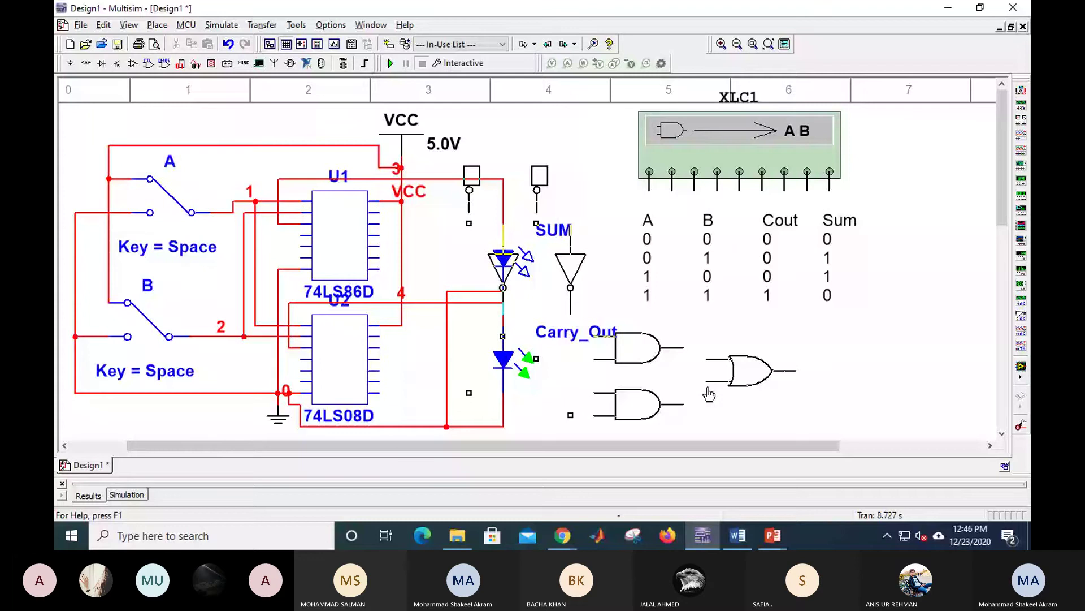
{"action": "scroll", "coordinate": [818, 352], "scroll_direction": "down", "scroll_amount": 4}
{"action": "scroll", "coordinate": [818, 352], "scroll_direction": "down", "scroll_amount": 2}
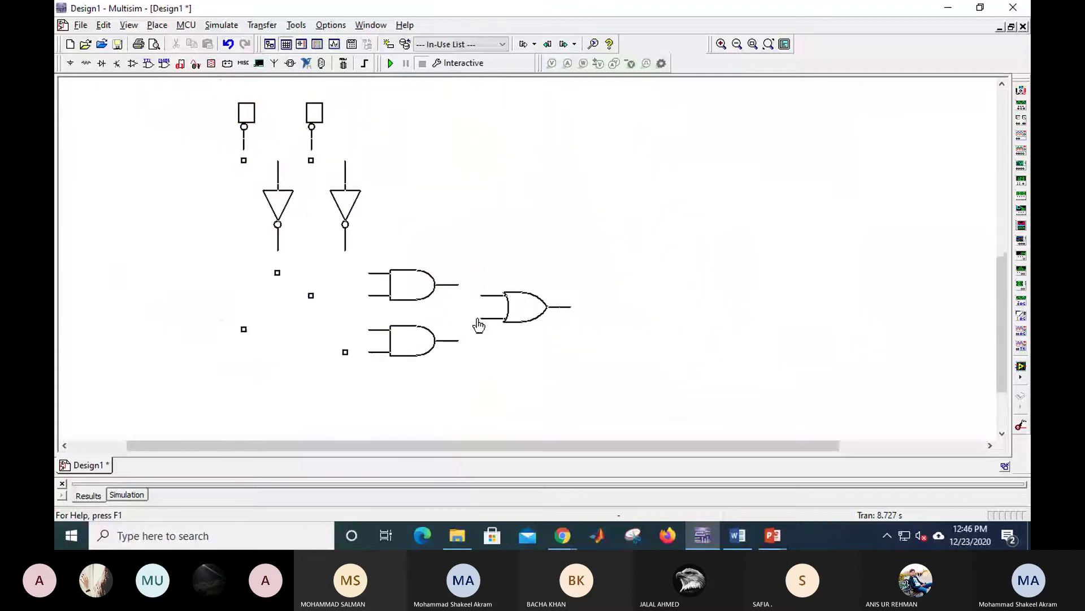
{"action": "left_click", "coordinate": [475, 318]}
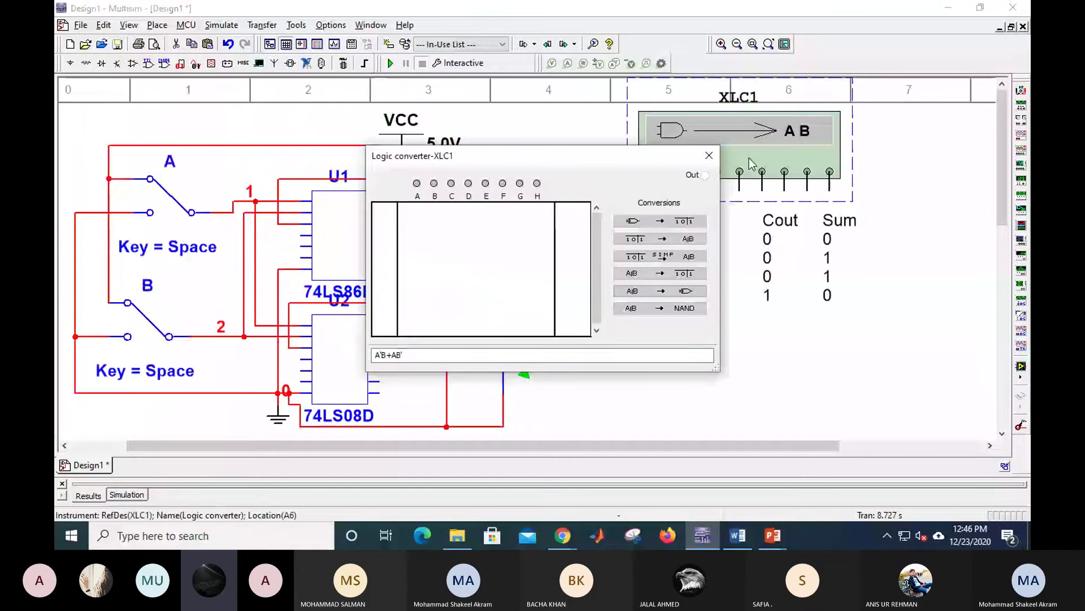
Convert the expression AB to a gate circuit with the logic converter and place it to the right of the generated sum circuit.
{"action": "double_click", "coordinate": [383, 353]}
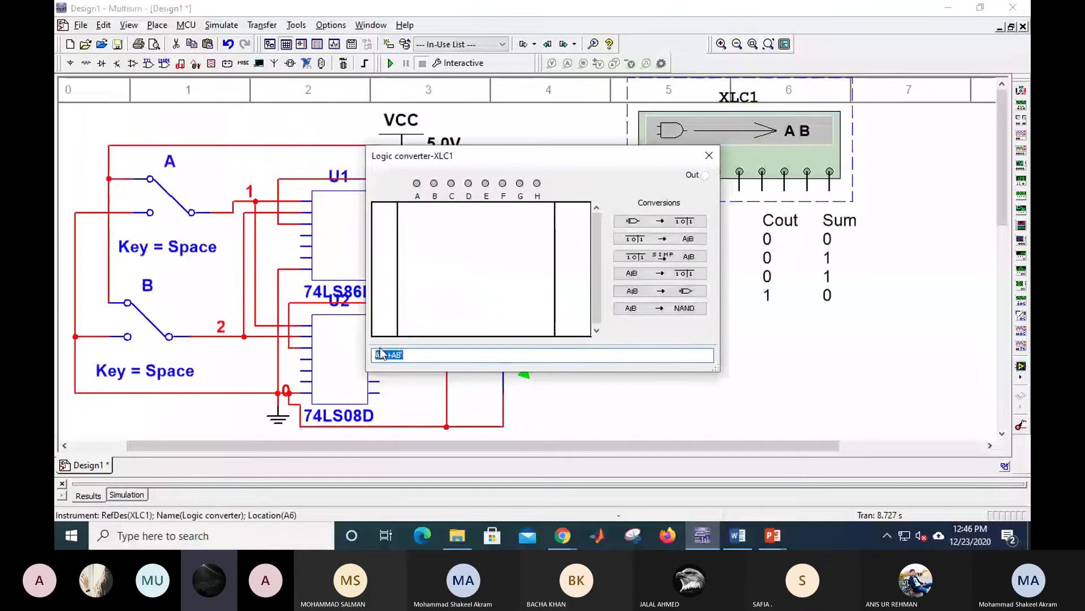
{"action": "type", "text": "A"}
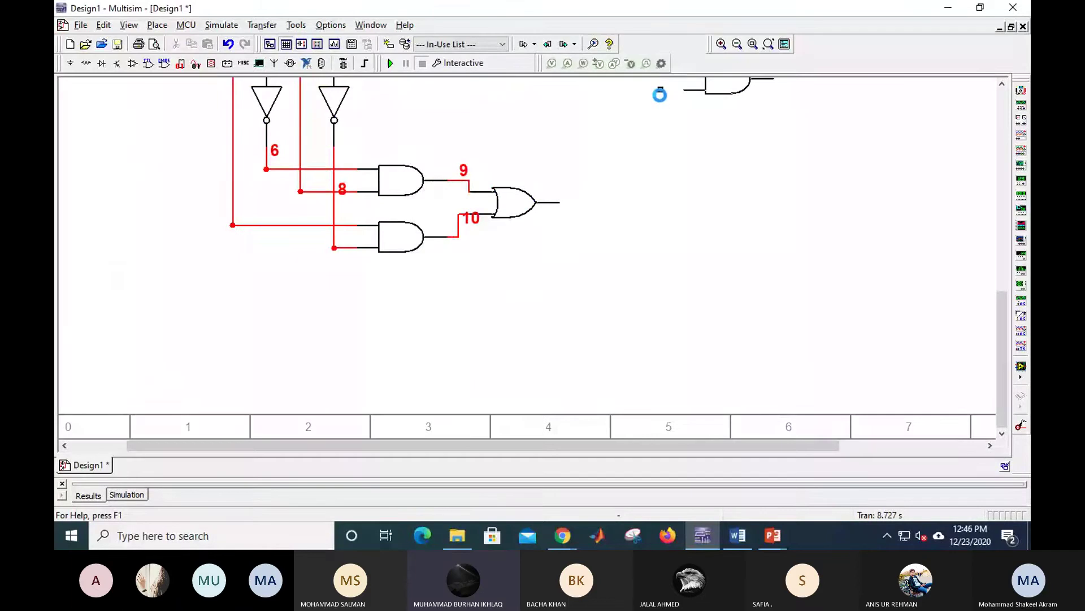
{"action": "scroll", "coordinate": [639, 164], "scroll_direction": "down", "scroll_amount": 5}
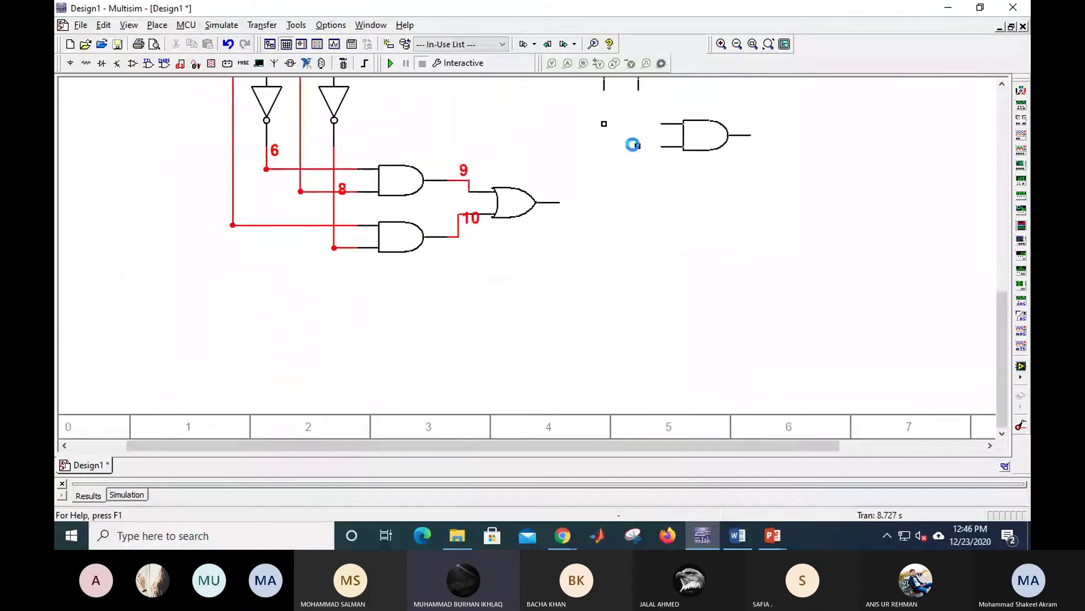
{"action": "scroll", "coordinate": [636, 90], "scroll_direction": "up", "scroll_amount": 2}
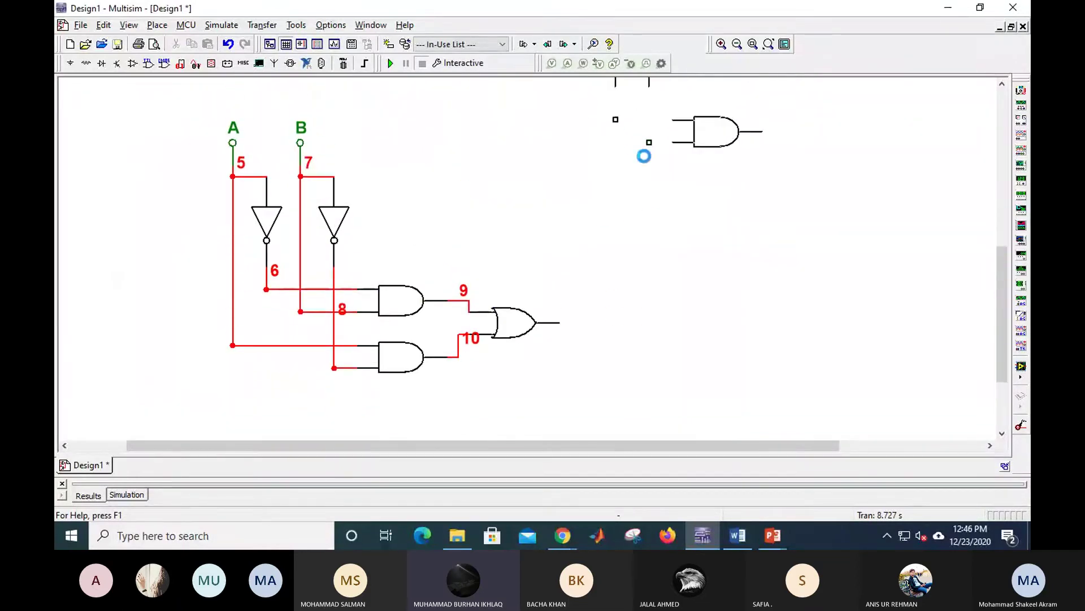
{"action": "left_click", "coordinate": [627, 293]}
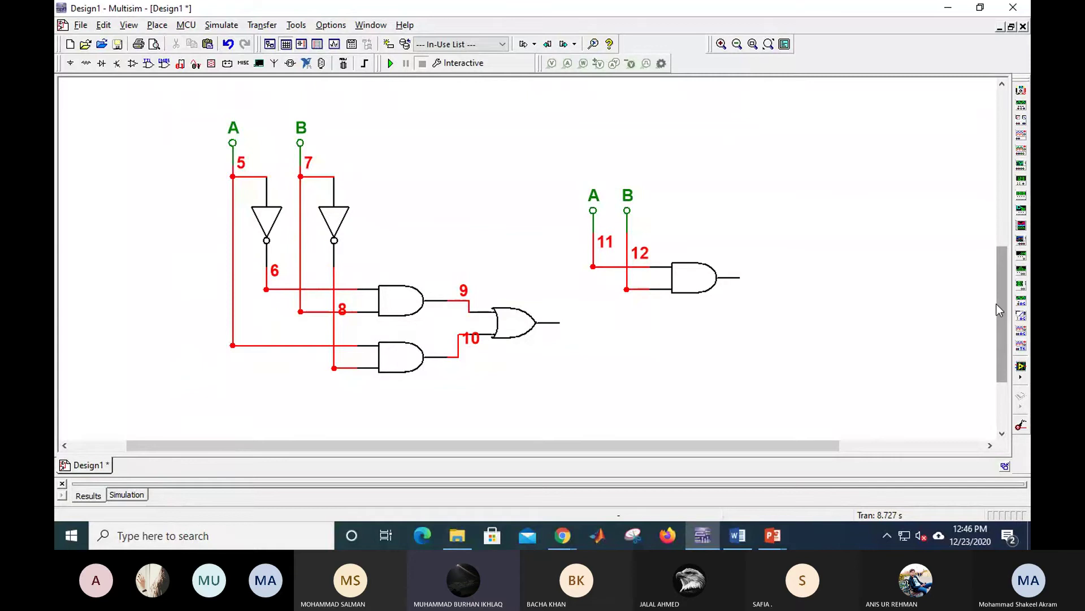
{"action": "left_click_drag", "start_coordinate": [996, 304], "coordinate": [1004, 154]}
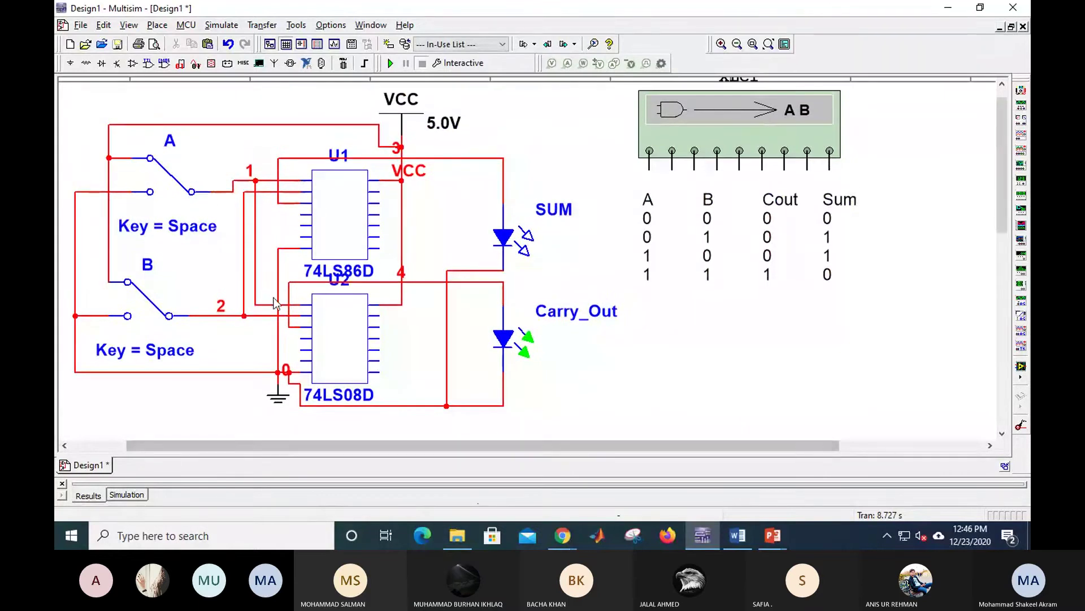
{"action": "left_click_drag", "start_coordinate": [1001, 226], "coordinate": [995, 328]}
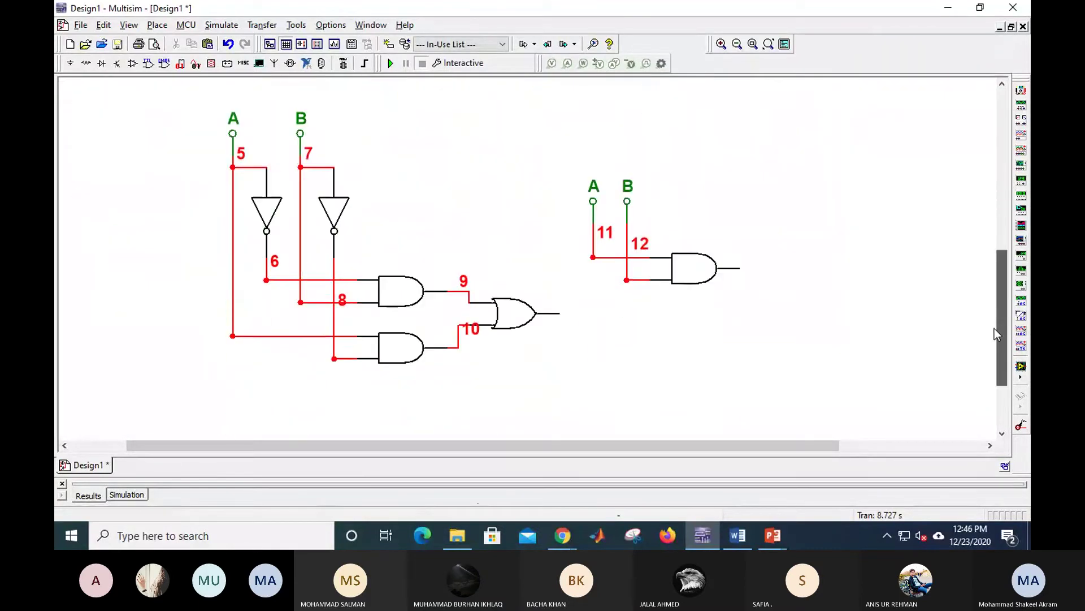
{"action": "left_click", "coordinate": [739, 271]}
{"action": "key", "text": "Escape"}
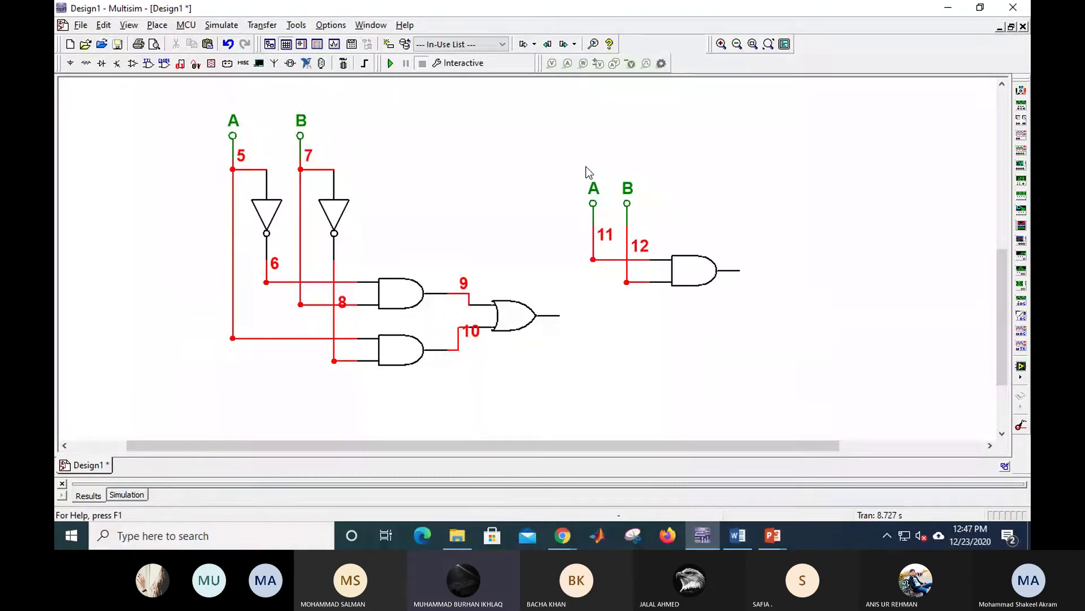
Inspect the display, value, fault, pin and user-field properties of test header A in the carry circuit.
{"action": "double_click", "coordinate": [593, 205]}
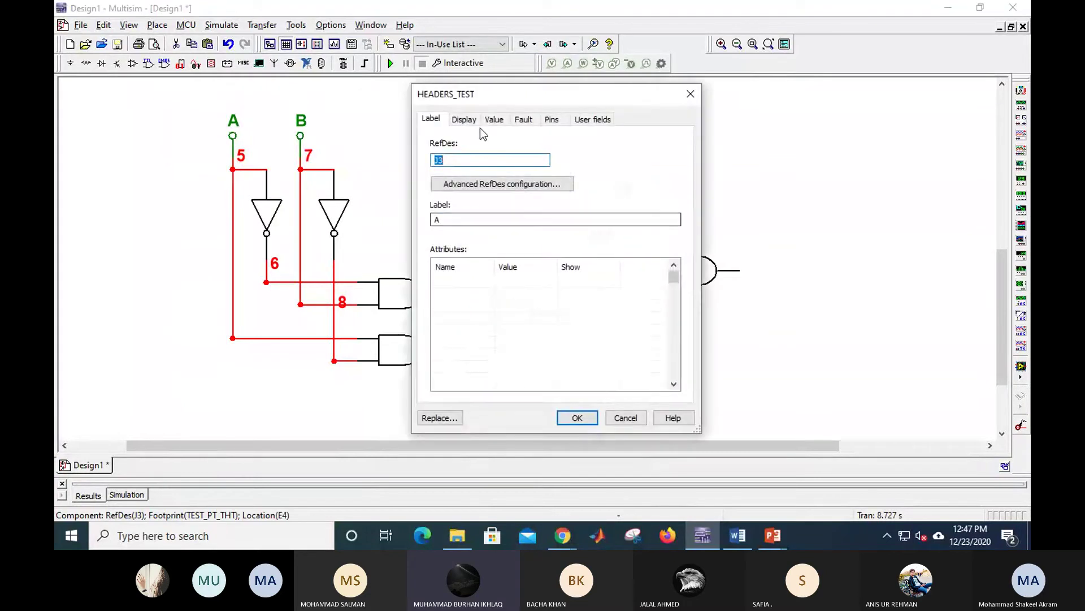
{"action": "left_click", "coordinate": [474, 120]}
{"action": "left_click", "coordinate": [493, 120]}
{"action": "left_click", "coordinate": [522, 120]}
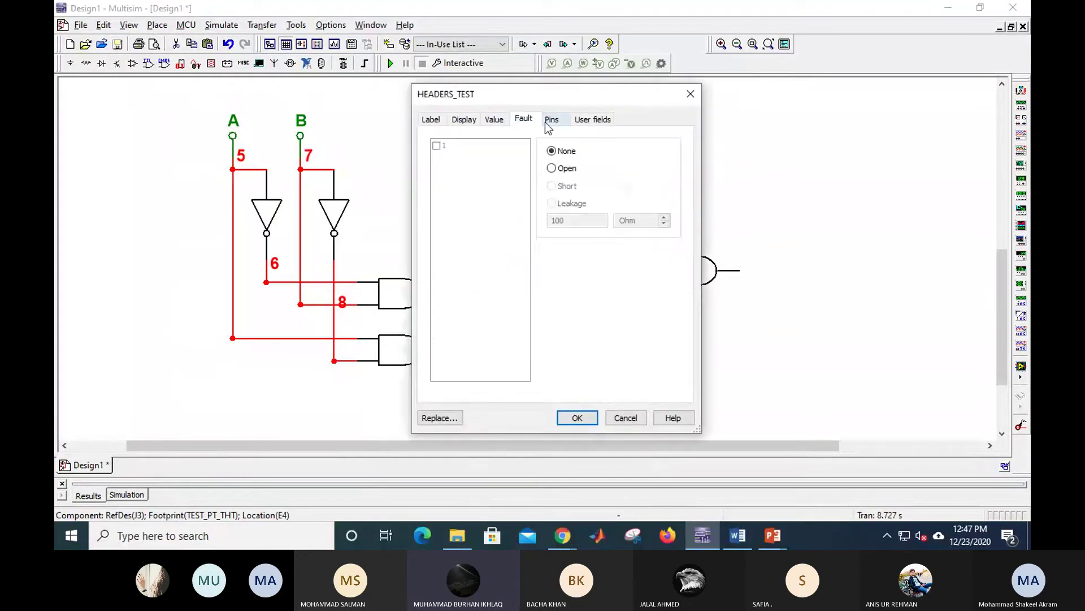
{"action": "left_click", "coordinate": [550, 121]}
{"action": "left_click", "coordinate": [593, 120]}
{"action": "left_click", "coordinate": [553, 121]}
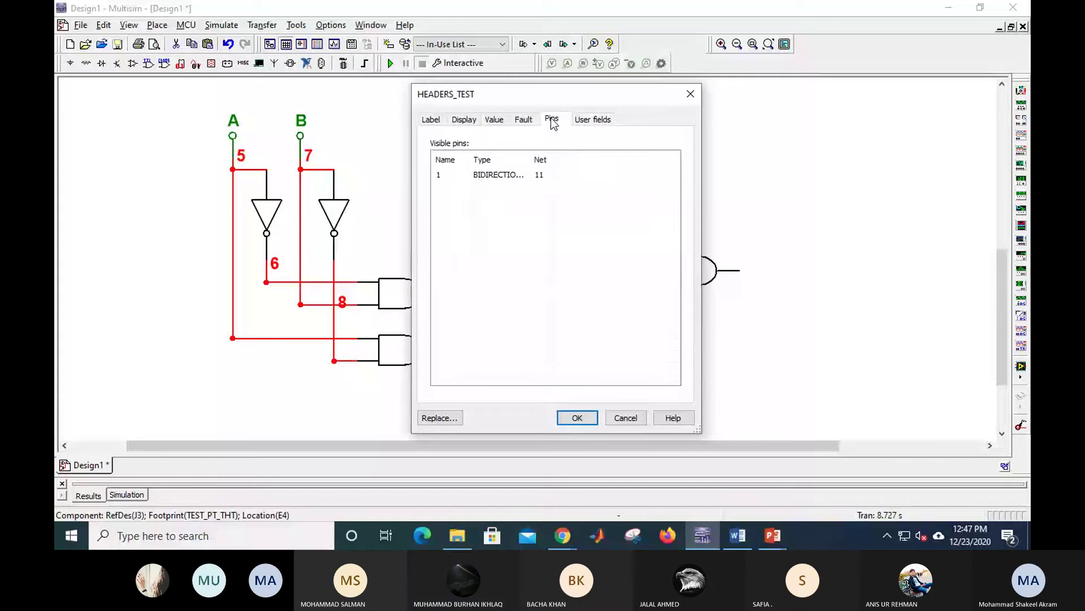
{"action": "left_click", "coordinate": [691, 94]}
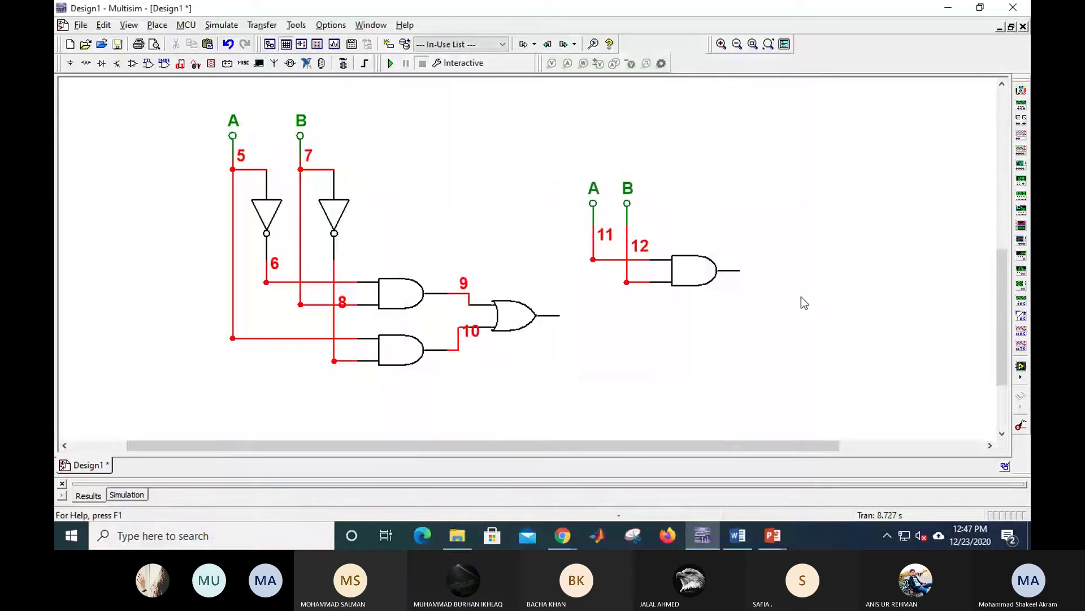
Place an SPDT switch between the generated sum and carry gate circuits.
{"action": "left_click_drag", "start_coordinate": [999, 322], "coordinate": [1000, 290]}
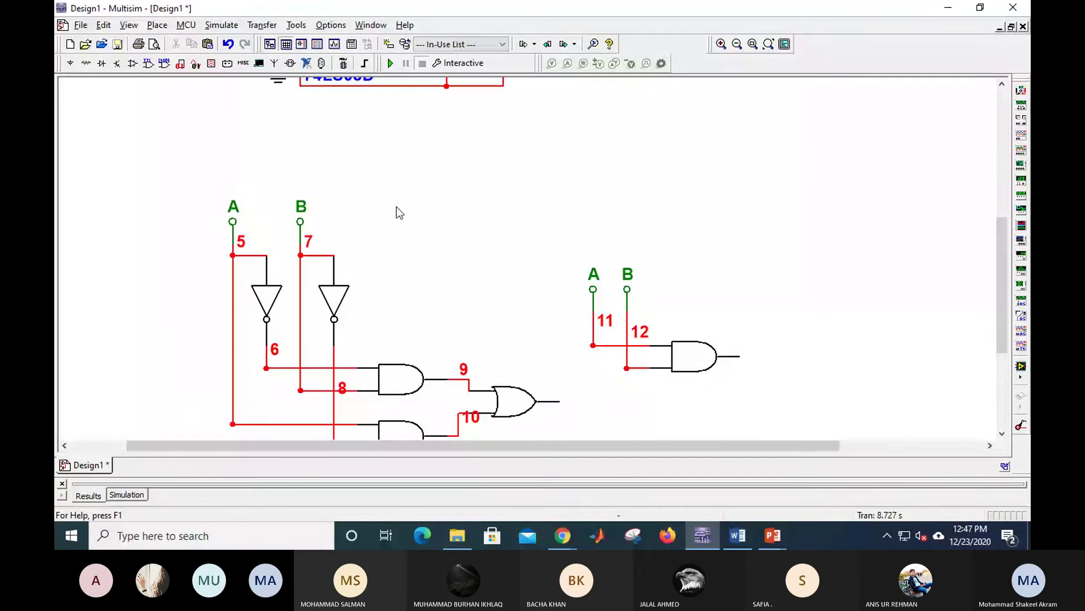
{"action": "right_click", "coordinate": [479, 200]}
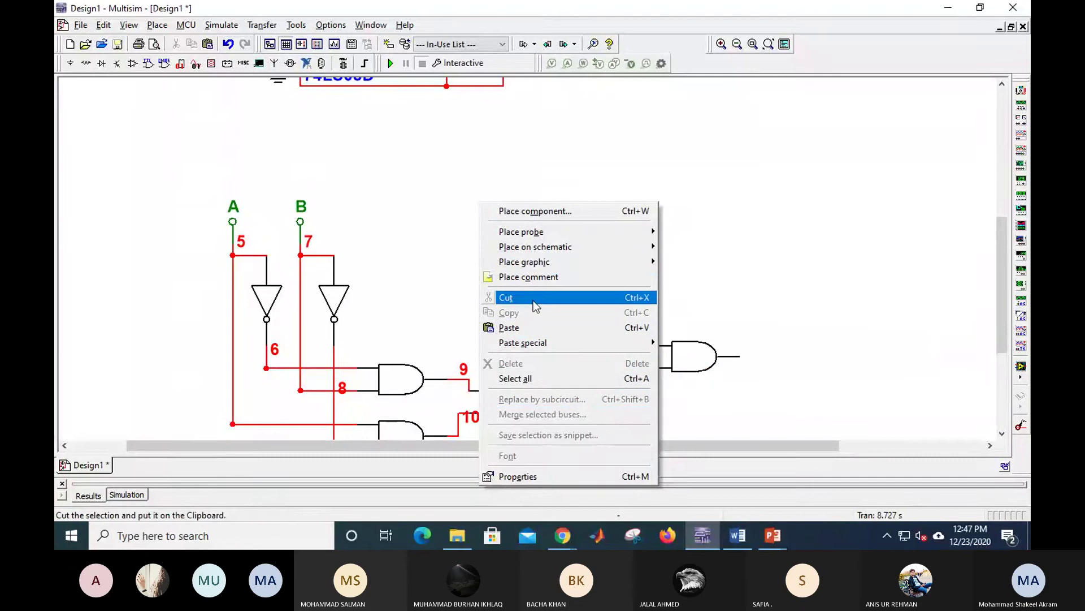
{"action": "left_click", "coordinate": [536, 213]}
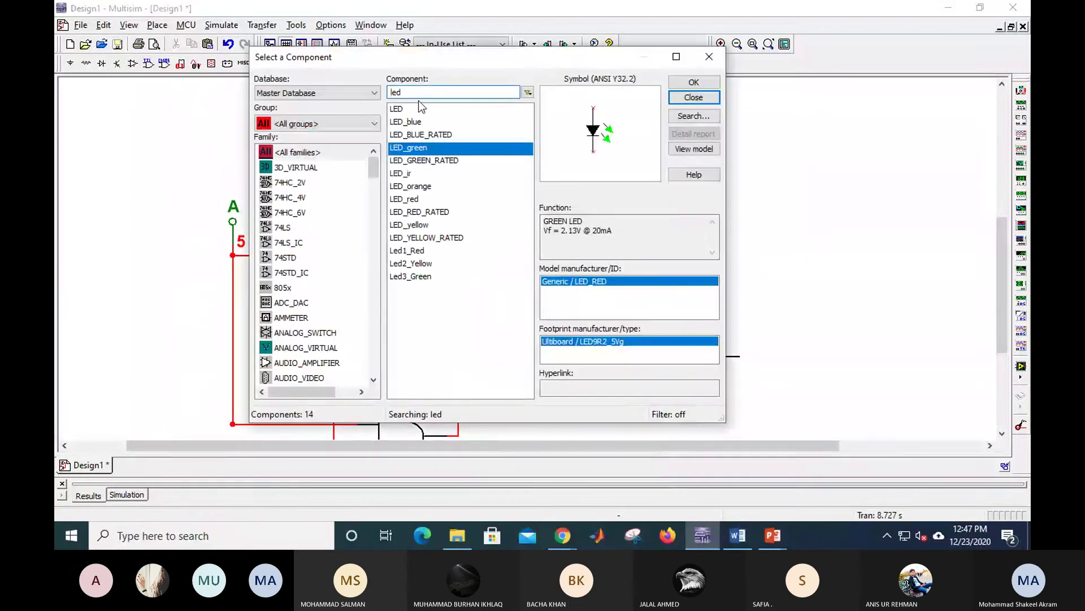
{"action": "type", "text": "sapdt"}
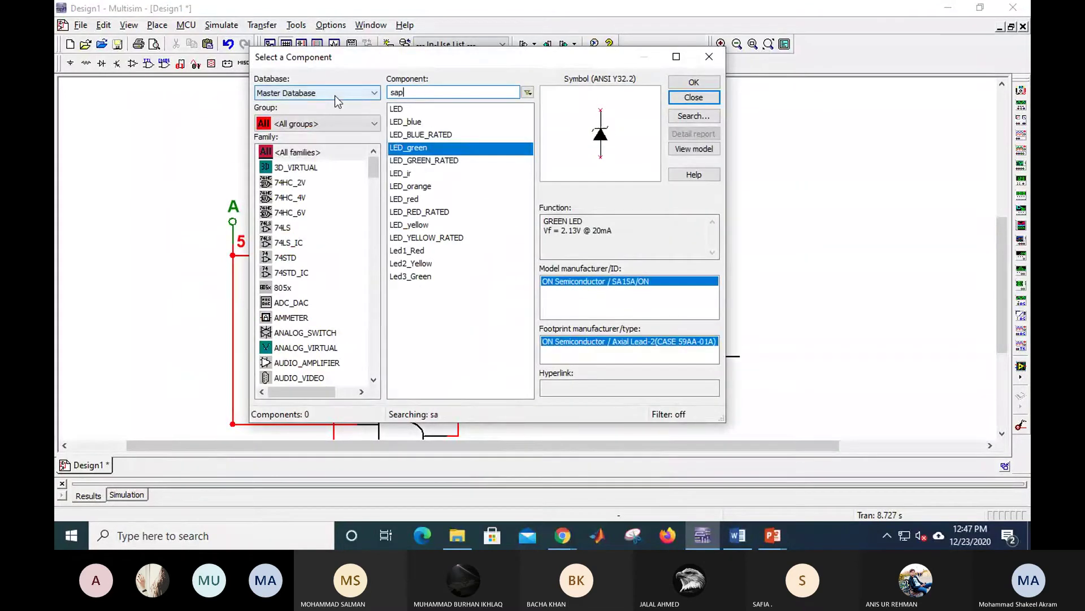
{"action": "key", "text": "BackSpace"}
{"action": "key", "text": "BackSpace"}
{"action": "key", "text": "BackSpace"}
{"action": "key", "text": "BackSpace"}
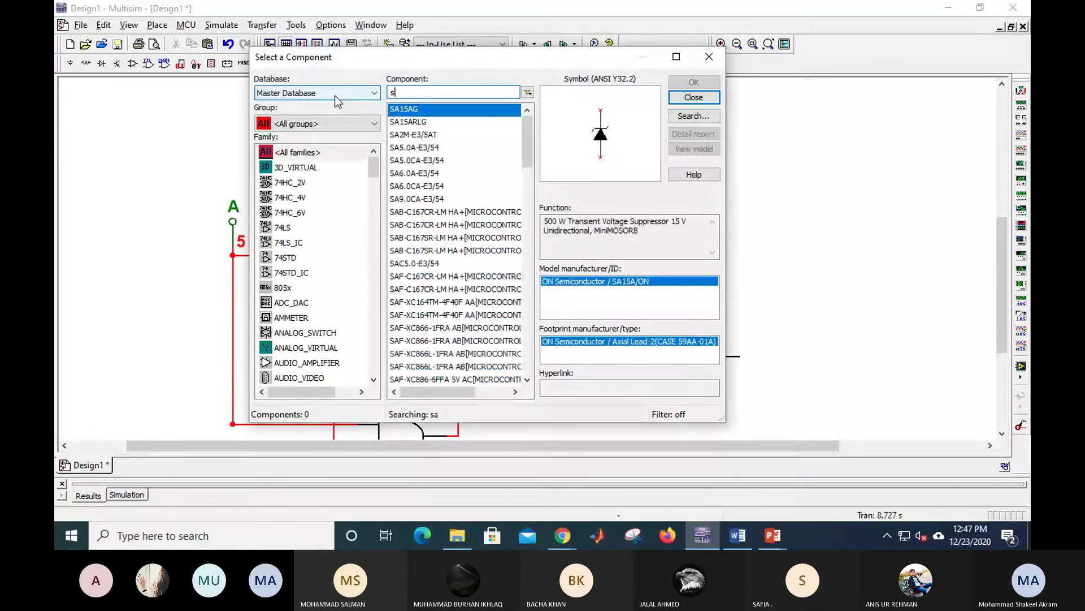
{"action": "type", "text": "pdt"}
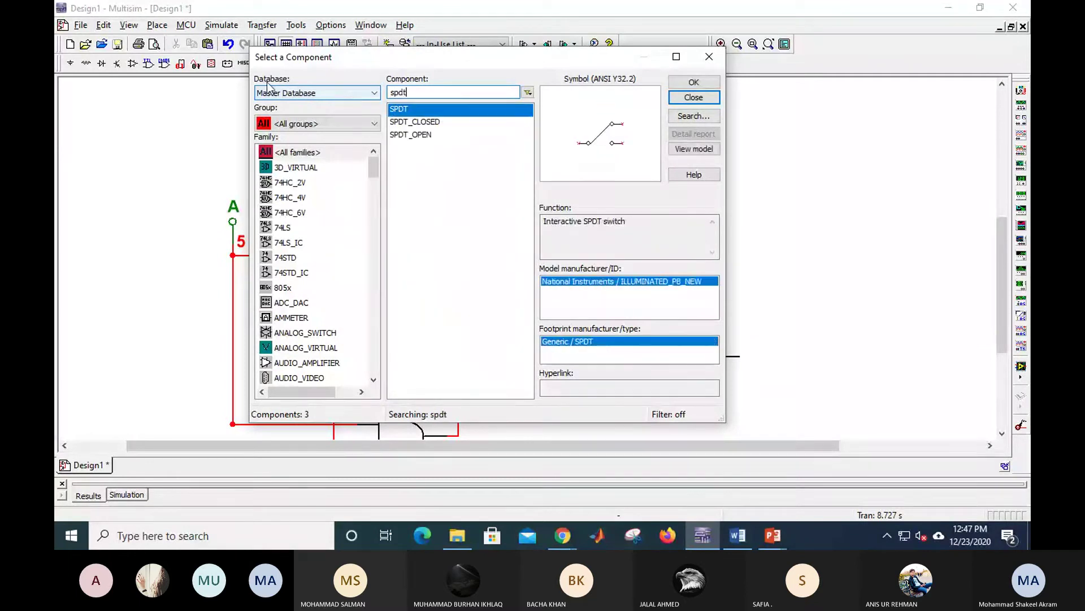
{"action": "left_click", "coordinate": [693, 81]}
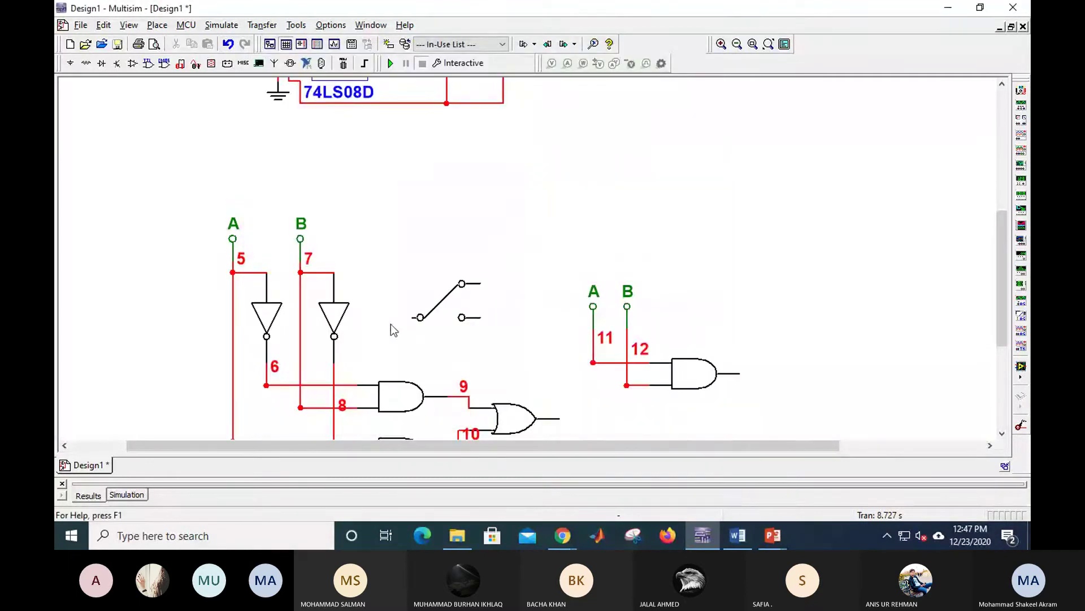
{"action": "left_click", "coordinate": [460, 273]}
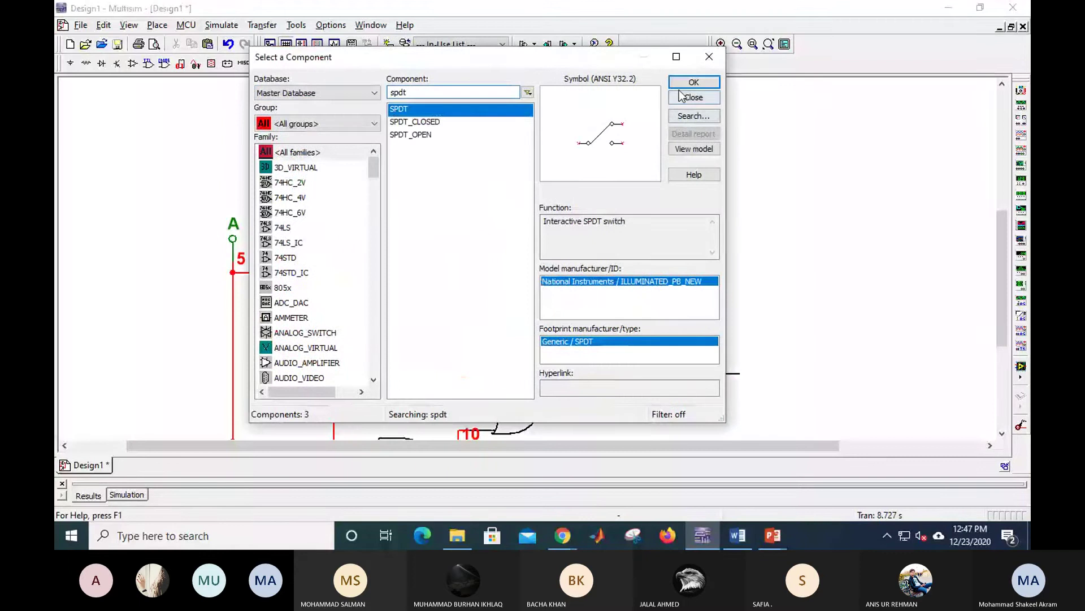
{"action": "left_click", "coordinate": [680, 100]}
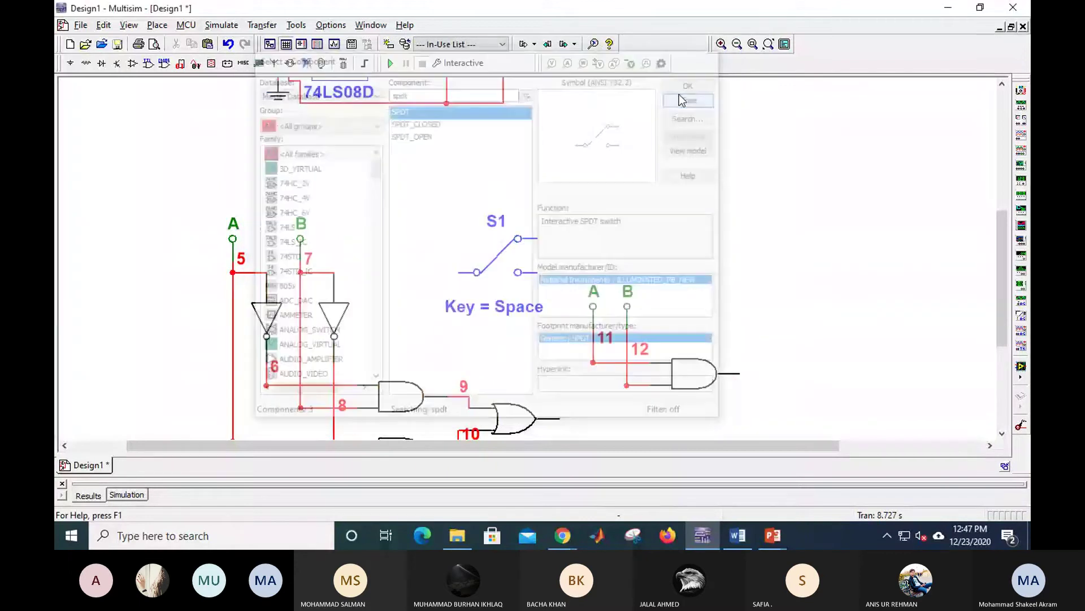
Wire the single-contact side of the SPDT switch to the A input line of the carry circuit.
{"action": "left_click", "coordinate": [740, 375]}
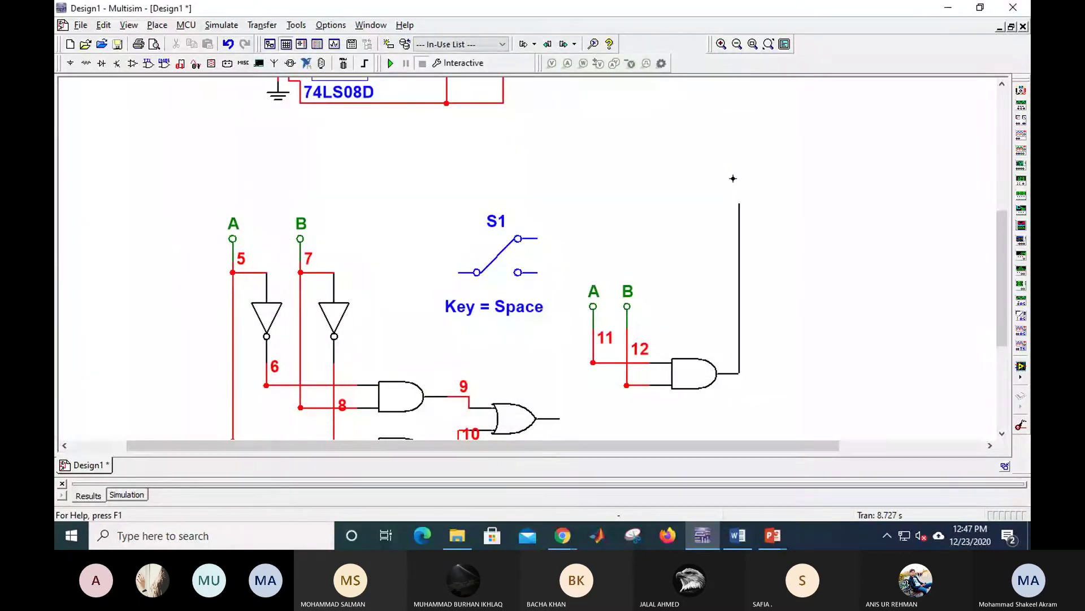
{"action": "key", "text": "Escape"}
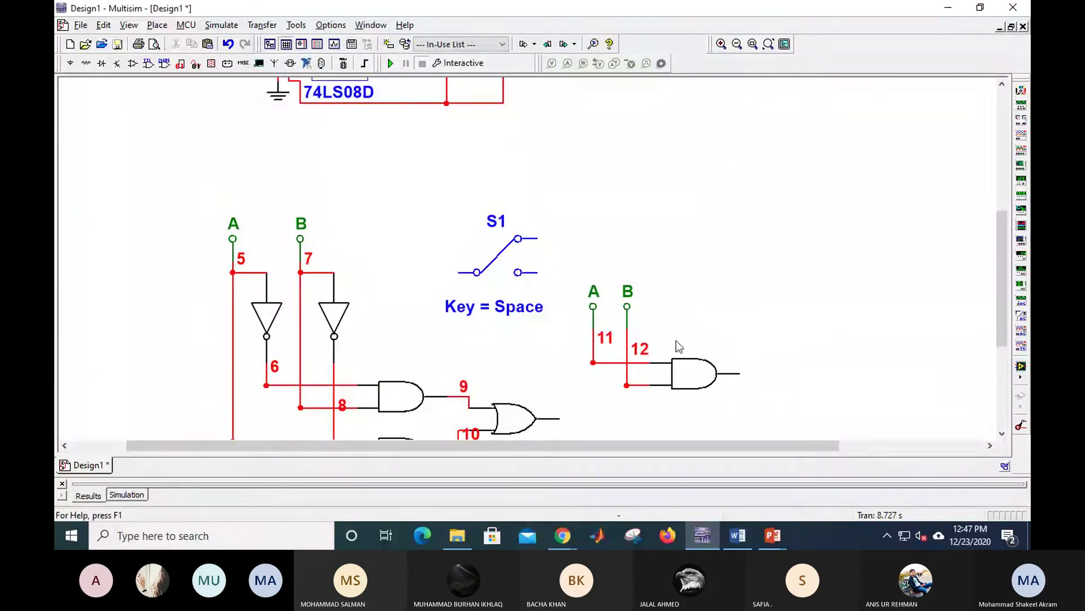
{"action": "left_click", "coordinate": [592, 364]}
{"action": "left_click", "coordinate": [581, 339]}
{"action": "left_click", "coordinate": [549, 272]}
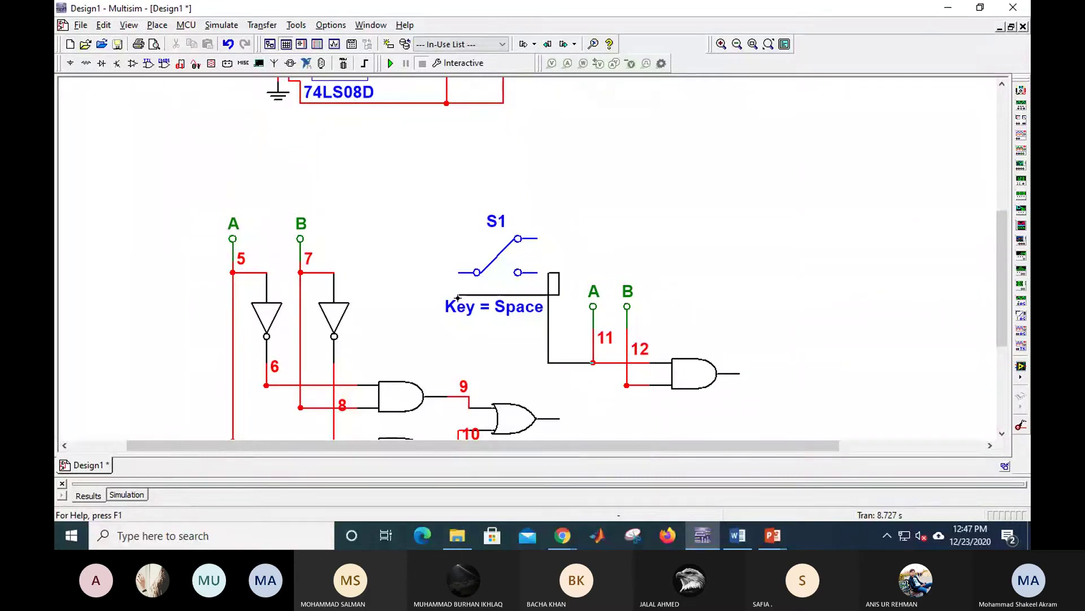
{"action": "left_click", "coordinate": [459, 273]}
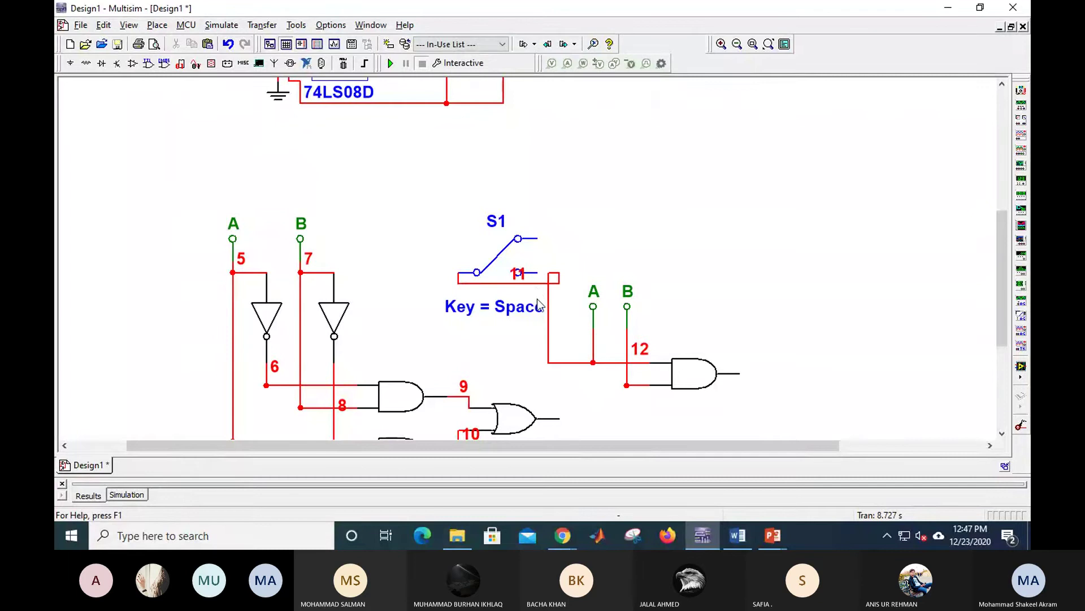
Reroute the switch's wire below its key label and try to straighten the loop beside input A.
{"action": "left_click_drag", "start_coordinate": [536, 278], "coordinate": [531, 374]}
{"action": "left_click", "coordinate": [570, 390]}
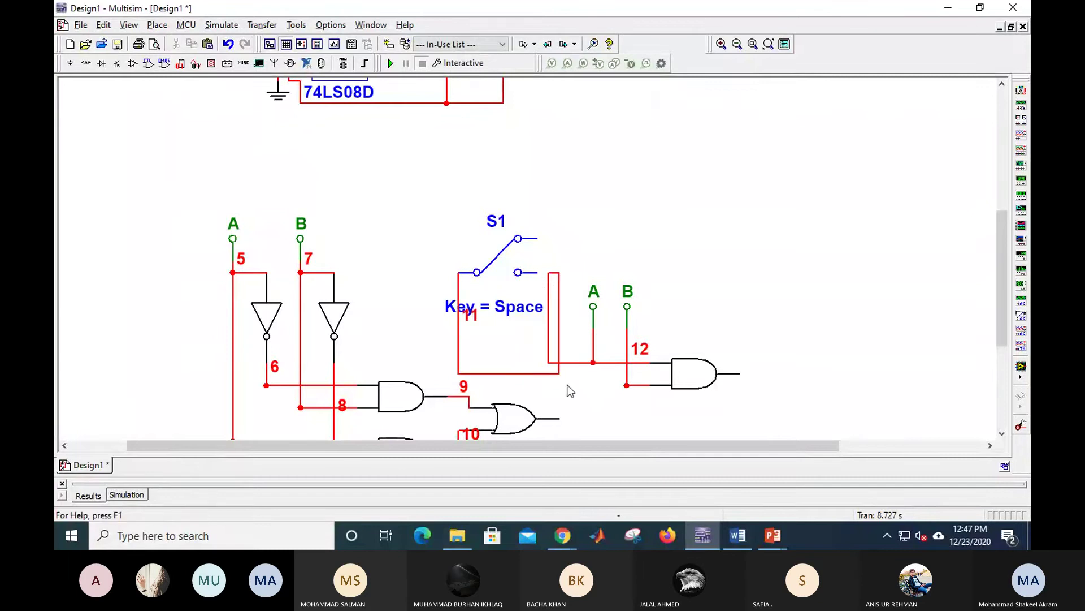
{"action": "left_click", "coordinate": [553, 278]}
{"action": "left_click_drag", "start_coordinate": [554, 277], "coordinate": [554, 368]}
{"action": "left_click", "coordinate": [572, 393]}
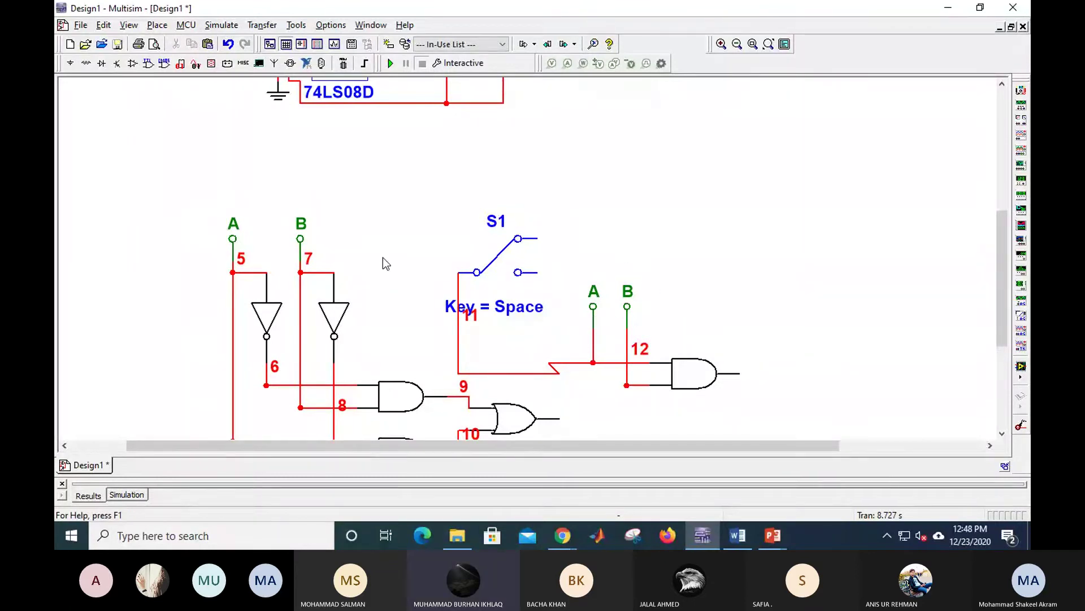
Delete the SPDT switch together with its wire to the carry circuit.
{"action": "left_click_drag", "start_coordinate": [424, 194], "coordinate": [568, 374]}
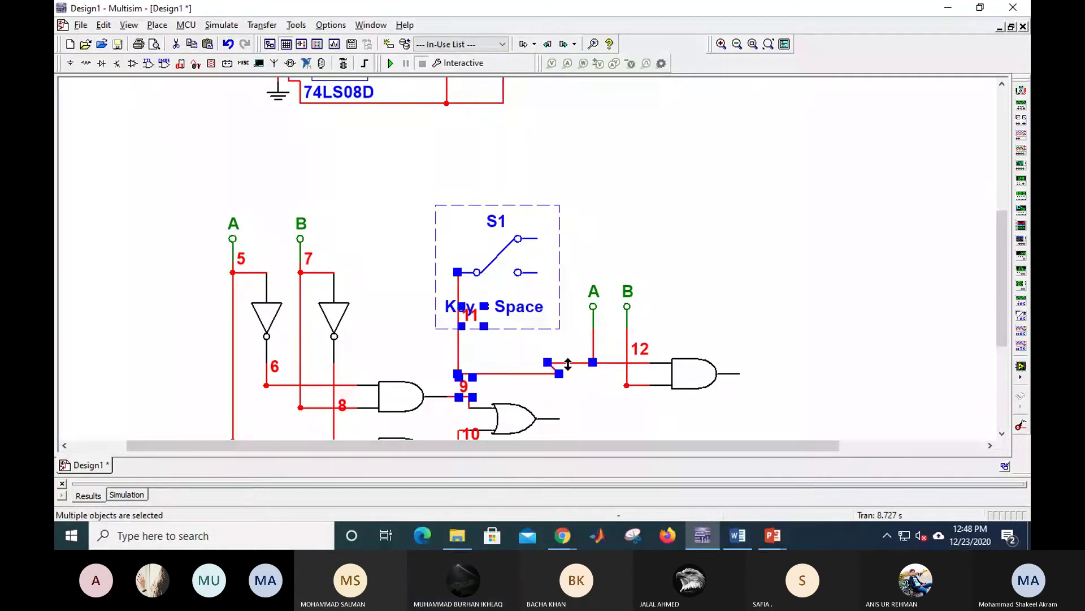
{"action": "key", "text": "Delete"}
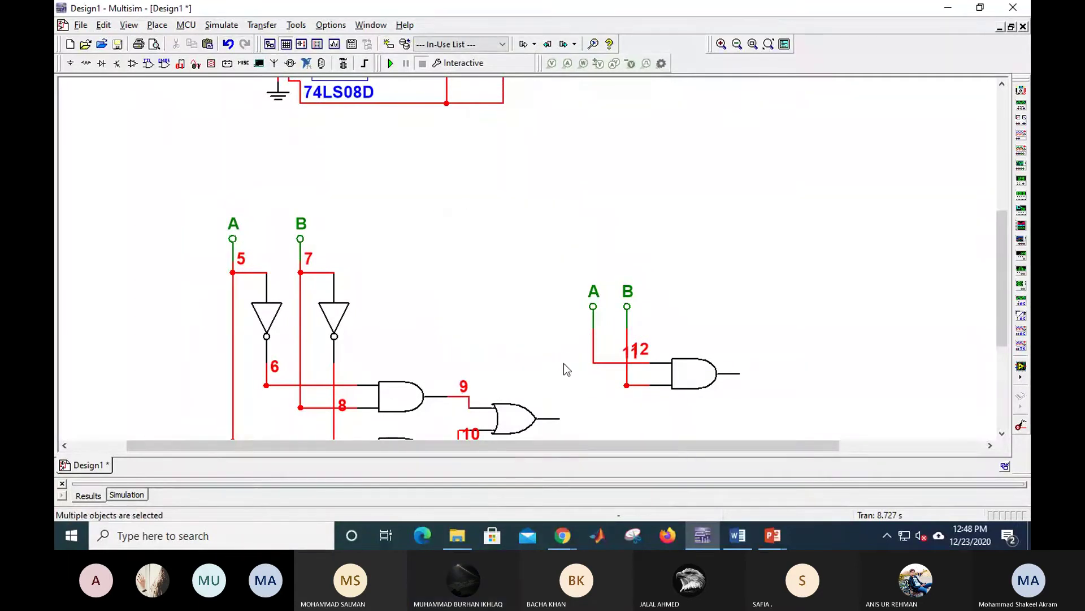
{"action": "left_click_drag", "start_coordinate": [1002, 281], "coordinate": [984, 172]}
{"action": "left_click", "coordinate": [143, 300]}
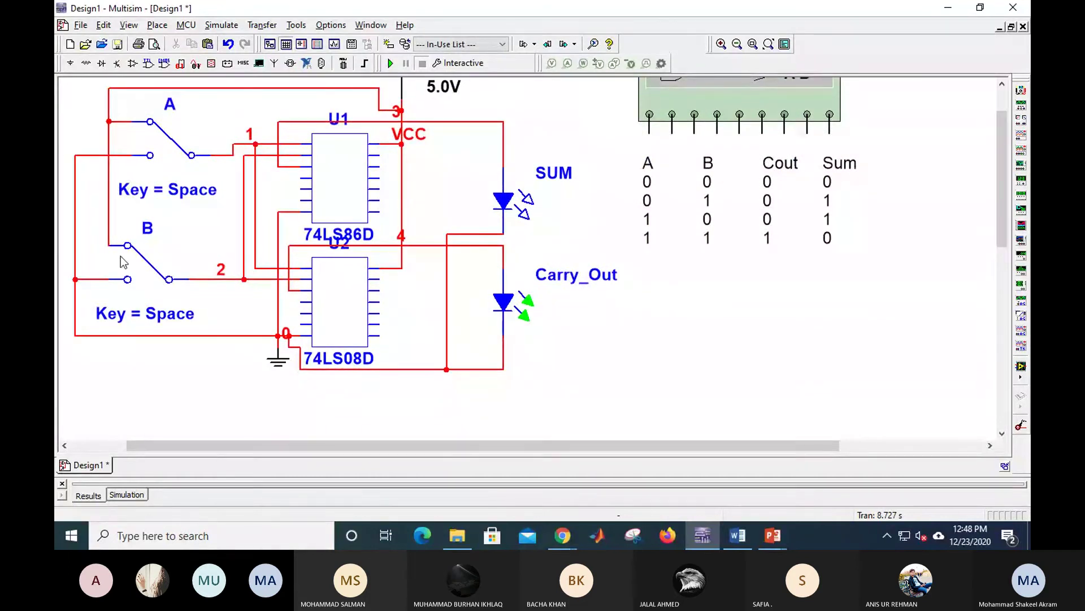
{"action": "scroll", "coordinate": [978, 198], "scroll_direction": "up", "scroll_amount": 3}
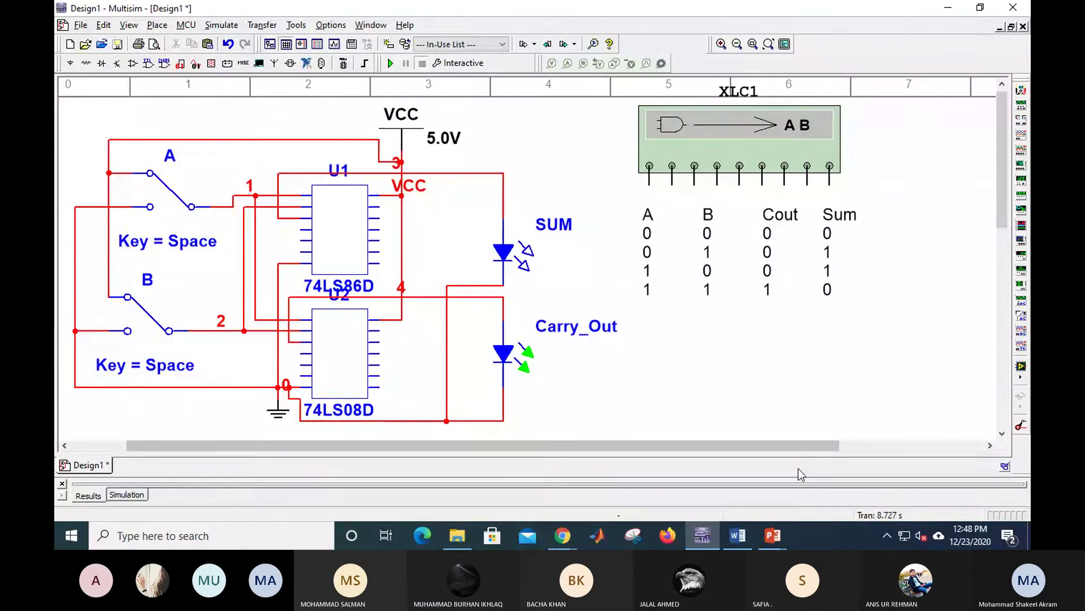
Switch to PowerPoint, open the LAB12 half subtractor presentation and view the combinational diagram on slide 8.
{"action": "left_click", "coordinate": [773, 535]}
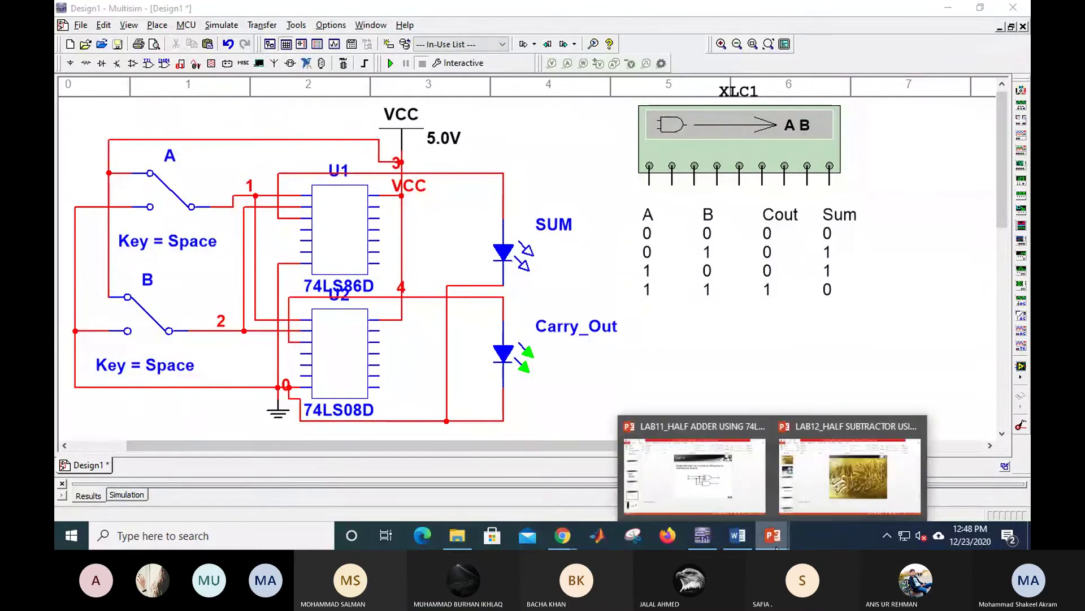
{"action": "left_click", "coordinate": [708, 471]}
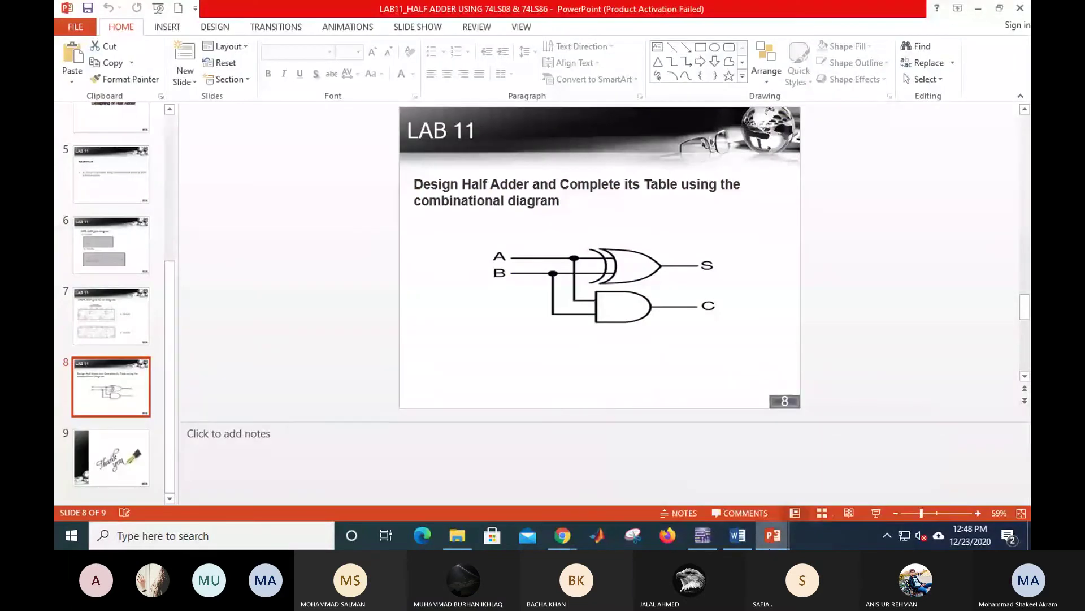
{"action": "mouse_move", "coordinate": [773, 535]}
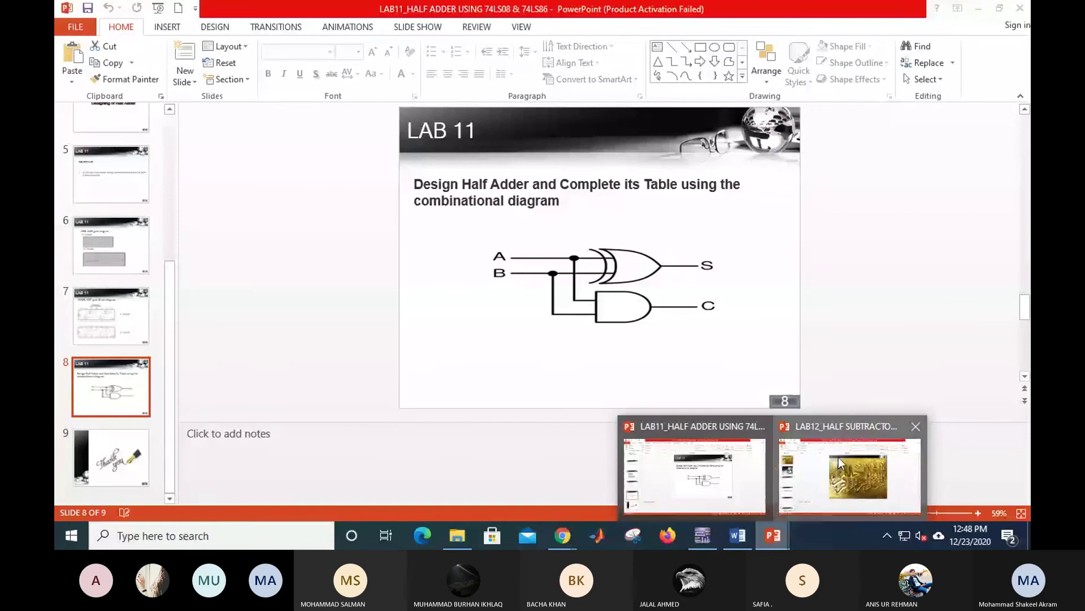
{"action": "left_click", "coordinate": [839, 457]}
{"action": "left_click", "coordinate": [102, 217]}
{"action": "left_click", "coordinate": [95, 293]}
{"action": "left_click", "coordinate": [108, 355]}
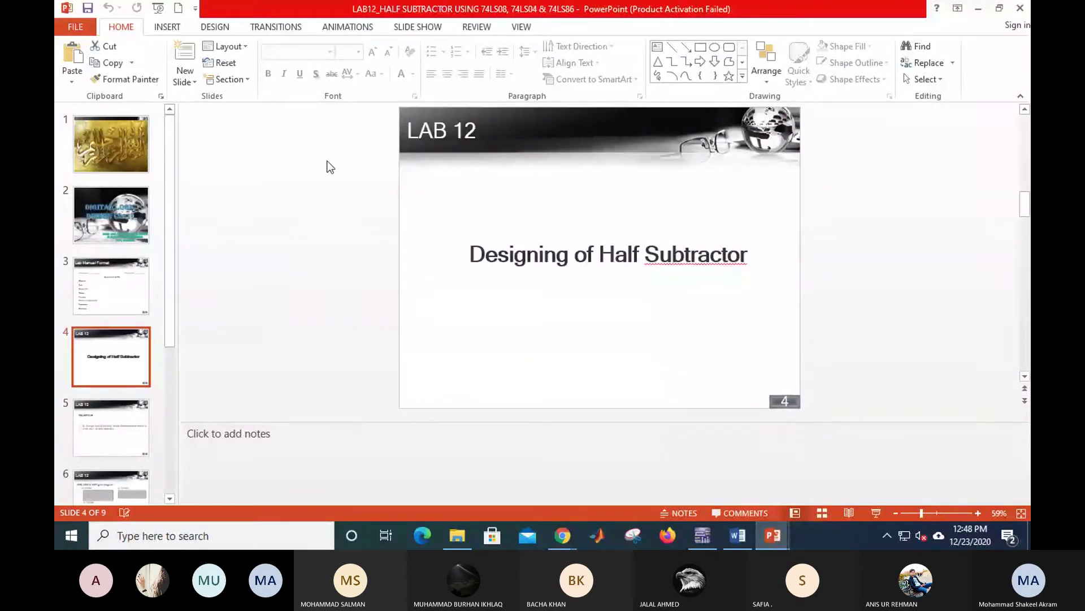
{"action": "left_click_drag", "start_coordinate": [172, 311], "coordinate": [157, 451]}
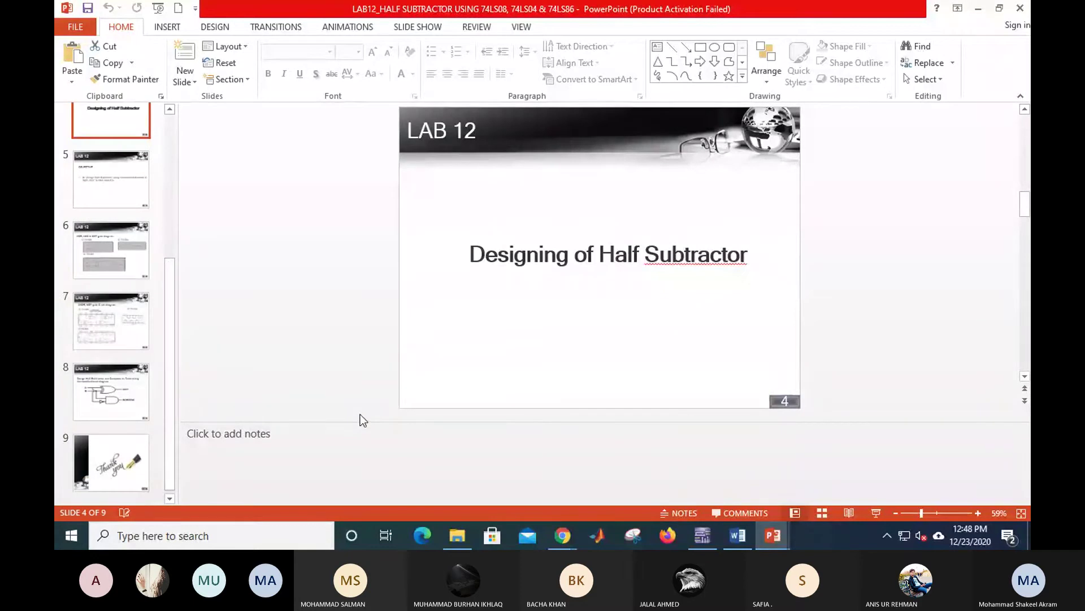
{"action": "left_click", "coordinate": [129, 399]}
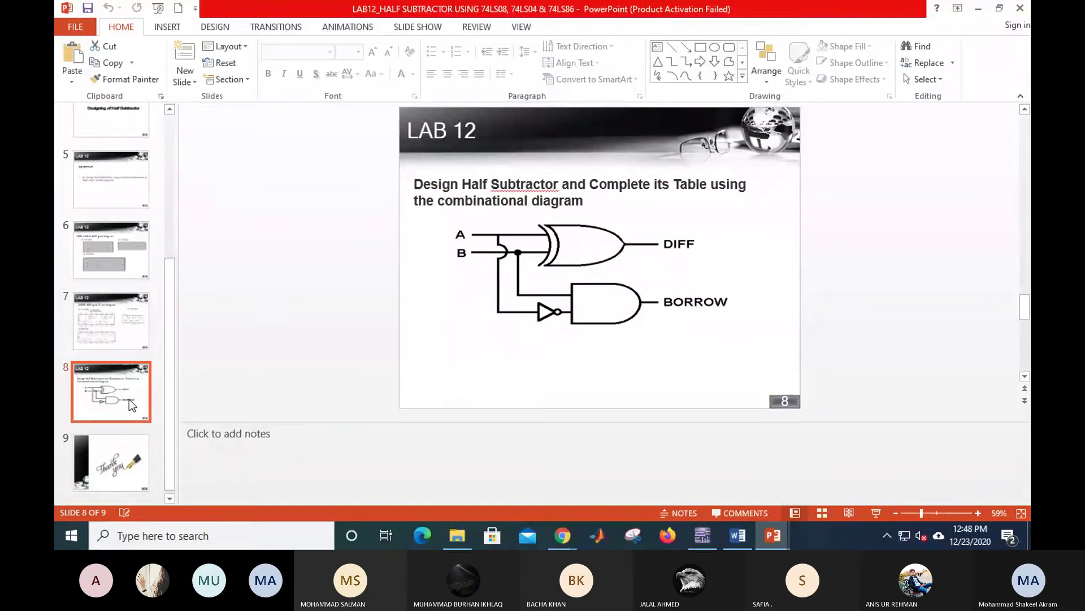
Return to slide 4, Designing of Half Subtractor, and start the slide show from it.
{"action": "left_click", "coordinate": [121, 334]}
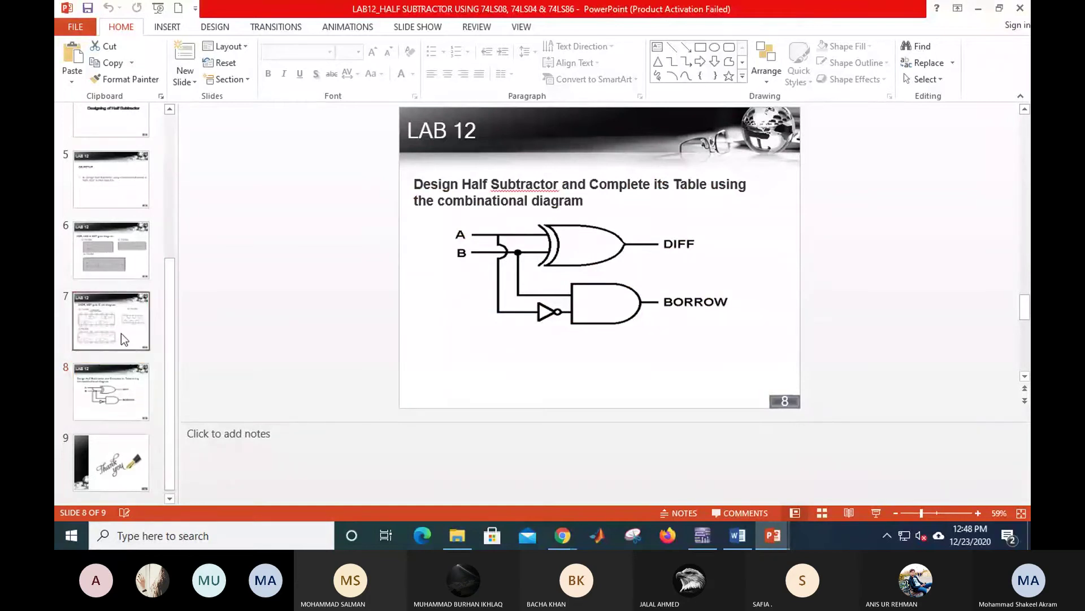
{"action": "left_click", "coordinate": [124, 275]}
{"action": "left_click", "coordinate": [134, 136]}
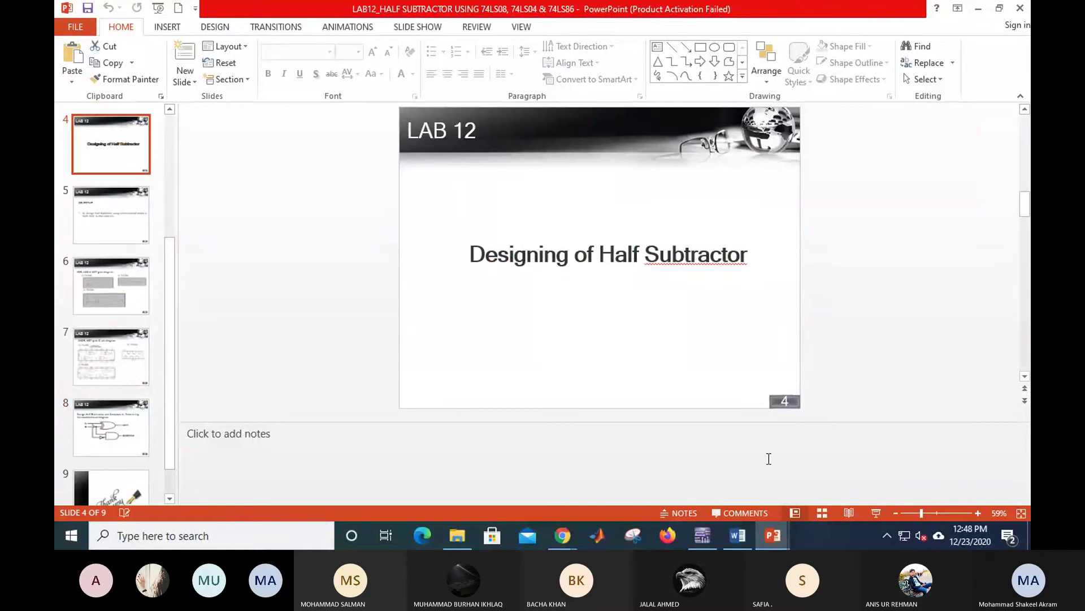
{"action": "left_click", "coordinate": [876, 513]}
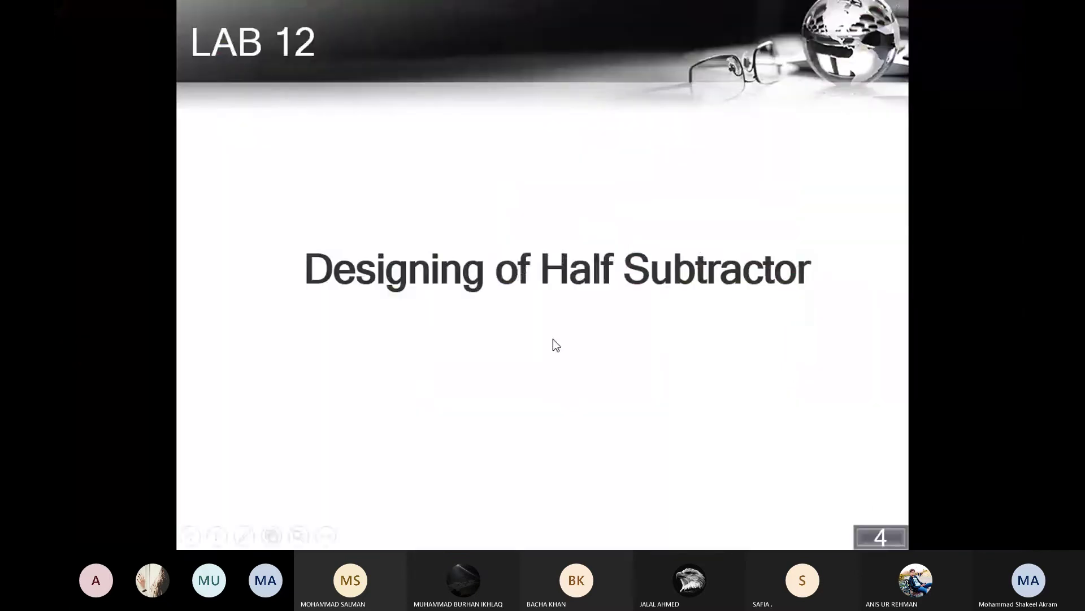
Change the slide show pointer to the Pen for annotating the slides.
{"action": "right_click", "coordinate": [490, 340]}
{"action": "mouse_move", "coordinate": [540, 281]}
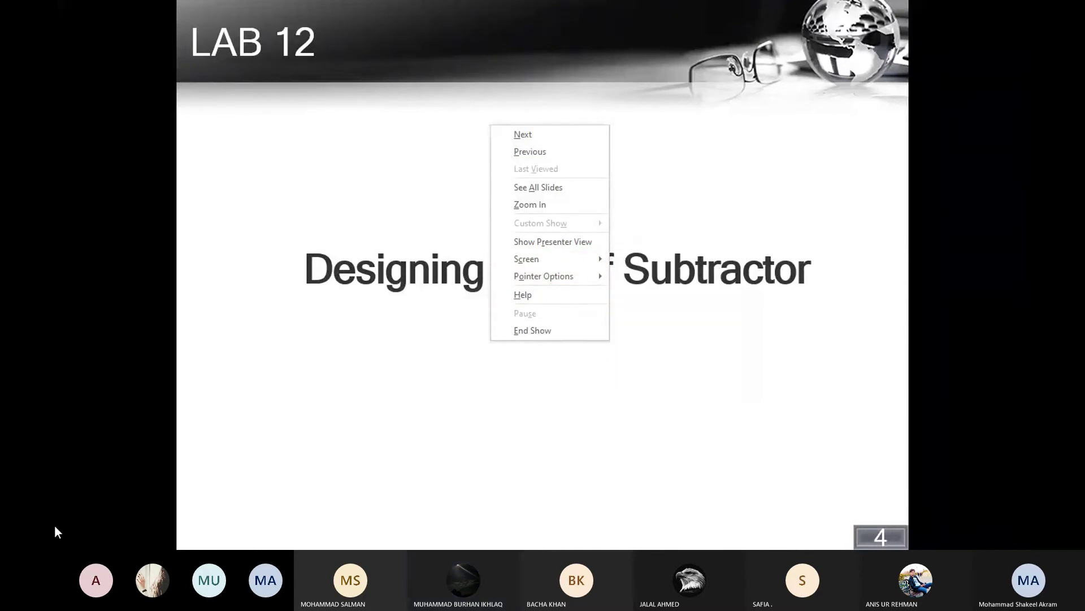
{"action": "left_click", "coordinate": [276, 94]}
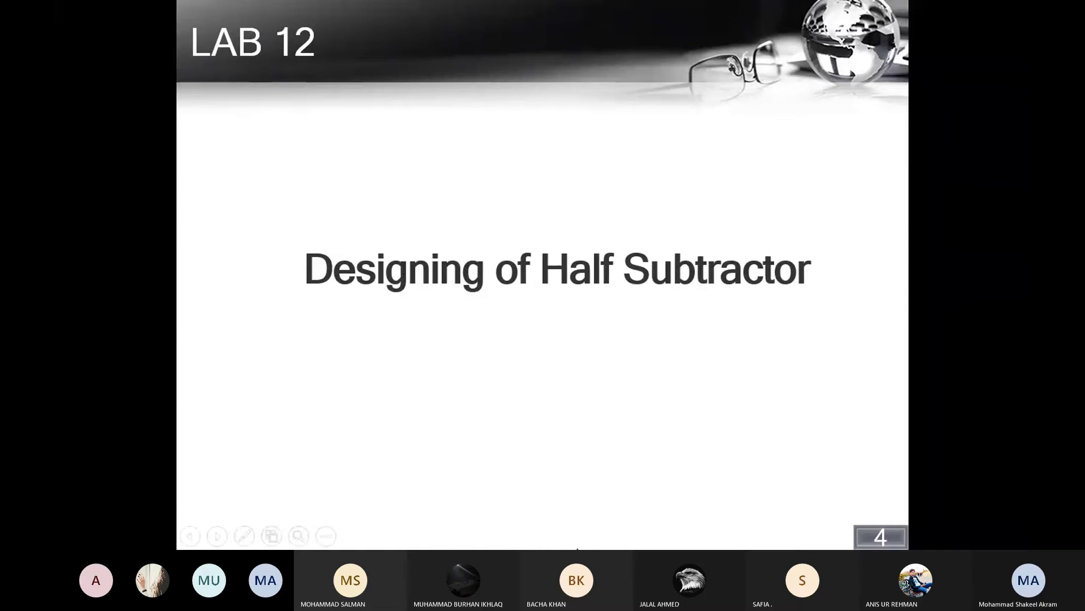
{"action": "right_click", "coordinate": [463, 154]}
{"action": "mouse_move", "coordinate": [540, 302]}
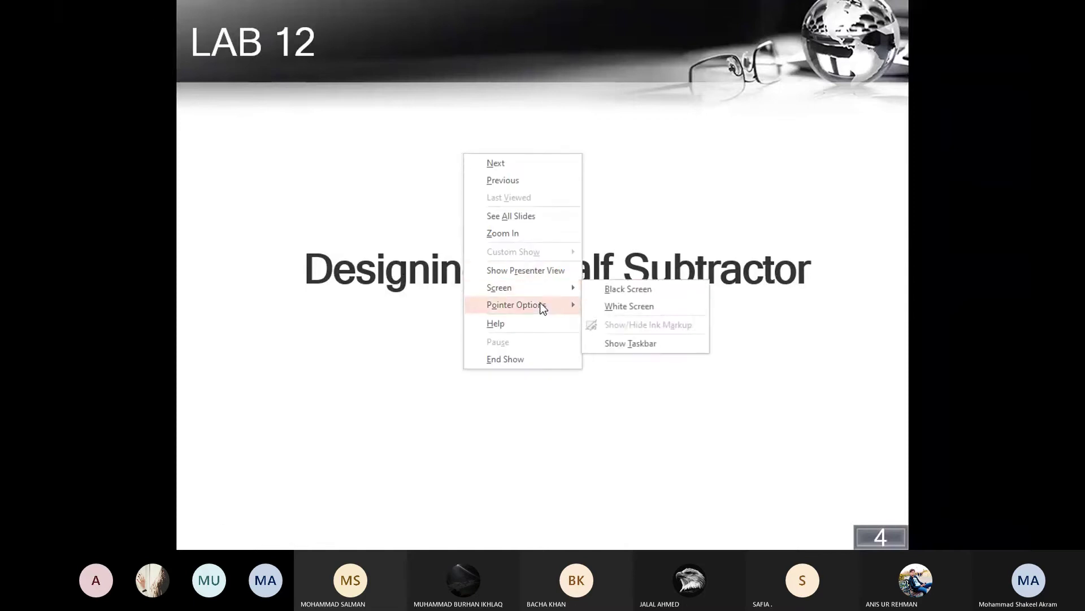
{"action": "left_click", "coordinate": [612, 324]}
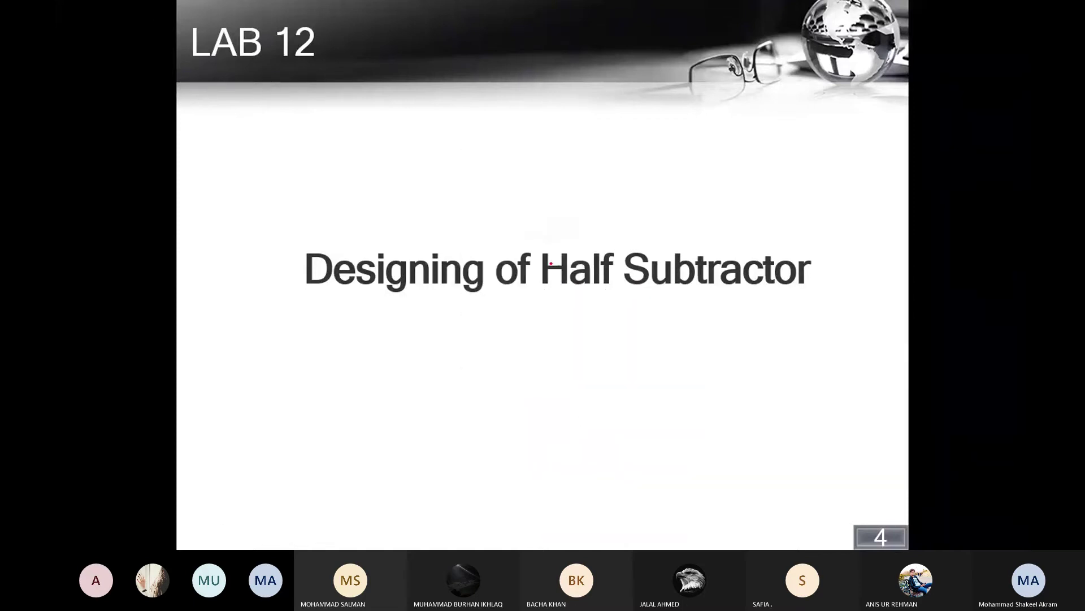
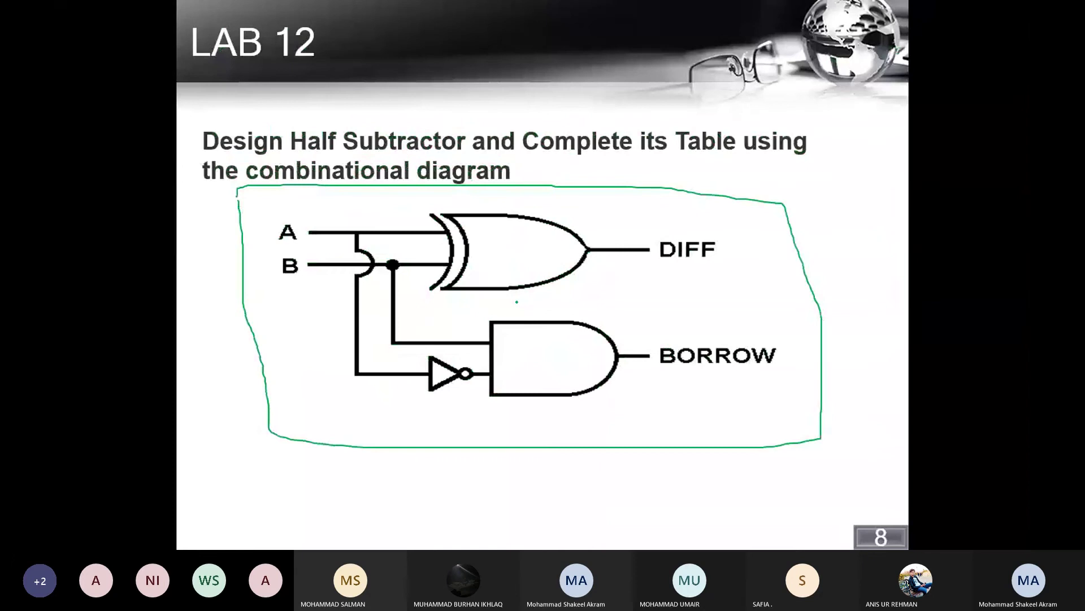
End the slide show, discard the ink annotations and switch to Multisim.
{"action": "key", "text": "Escape"}
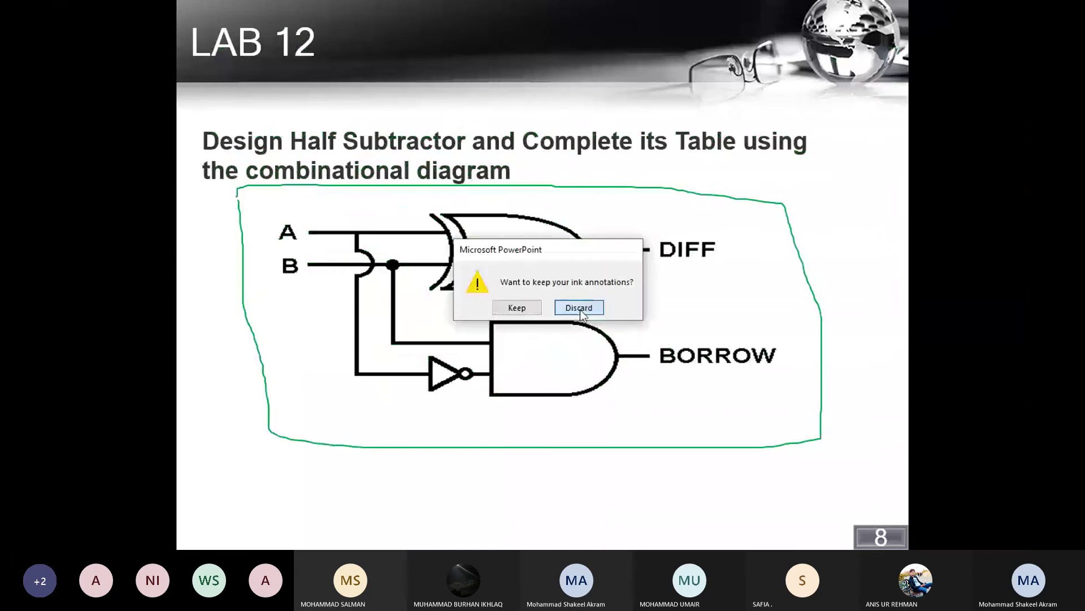
{"action": "left_click", "coordinate": [580, 309]}
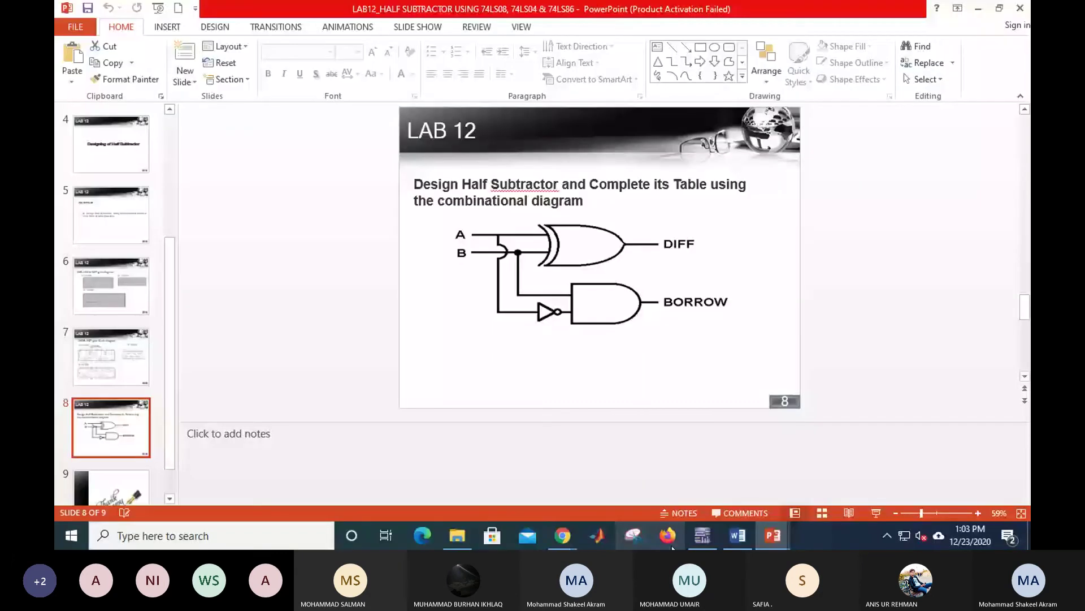
{"action": "left_click", "coordinate": [702, 535]}
Delete the logic converter and rename the truth table's Cout and Sum headings as Diff and Borrow.
{"action": "key", "text": "Delete"}
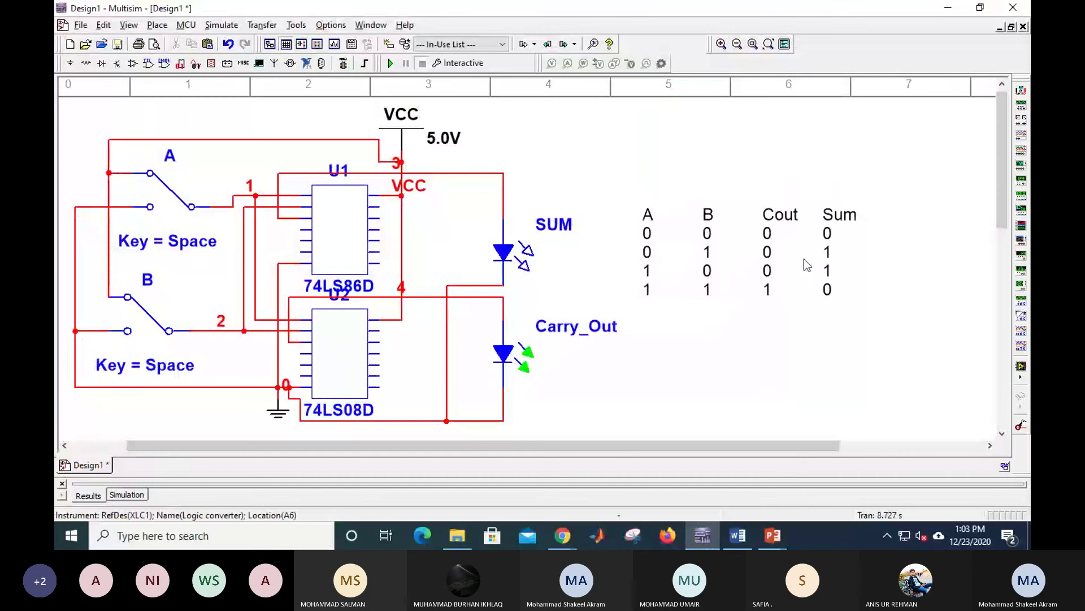
{"action": "double_click", "coordinate": [785, 217]}
{"action": "left_click", "coordinate": [798, 216]}
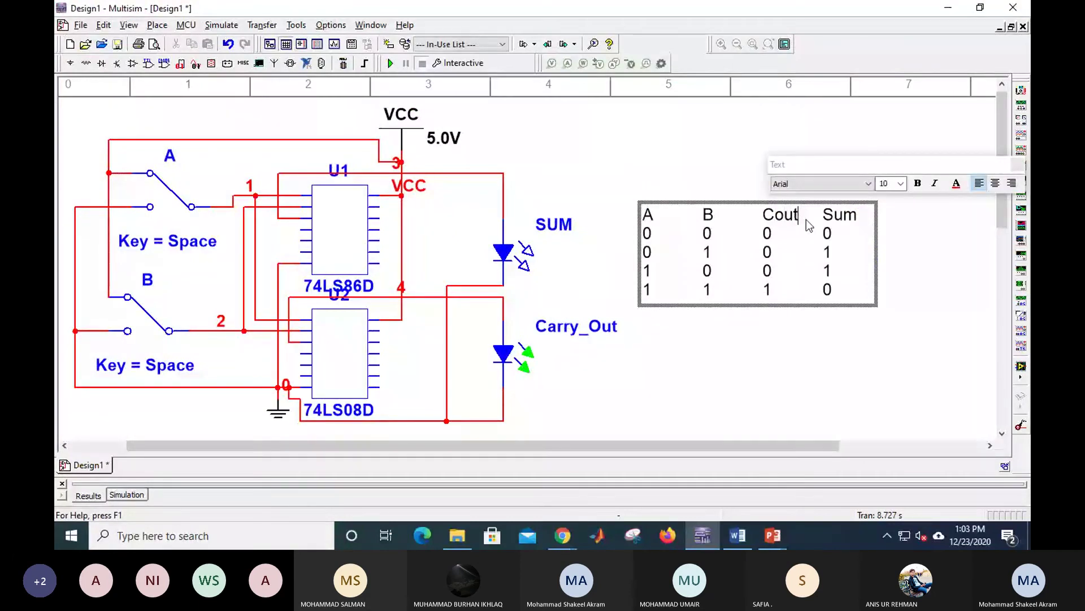
{"action": "key", "text": "BackSpace"}
{"action": "key", "text": "BackSpace"}
{"action": "key", "text": "BackSpace"}
{"action": "key", "text": "BackSpace"}
{"action": "type", "text": "Diff"}
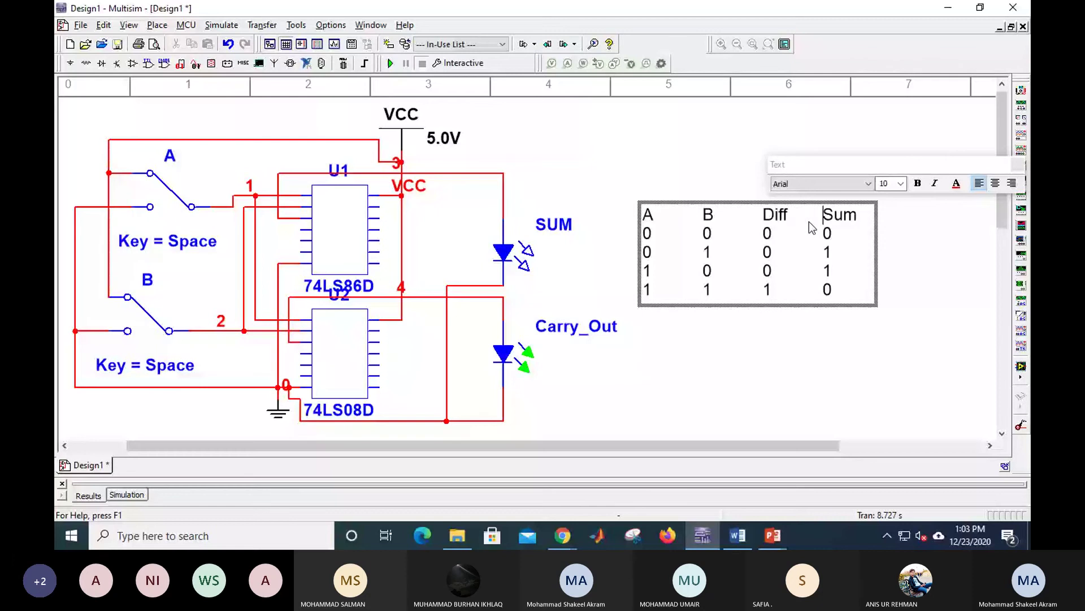
{"action": "key", "text": "shift+End"}
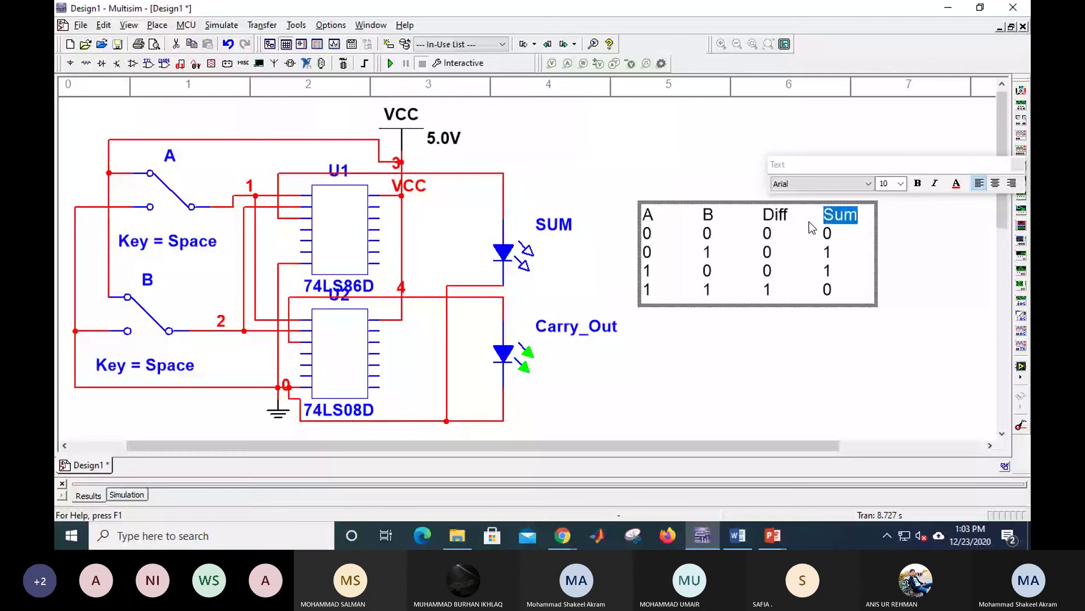
{"action": "type", "text": "Borrow"}
Set Borrow to 0 in the truth table's third row and Diff to 1, 1 and 0 in its last three rows.
{"action": "key", "text": "Down"}
{"action": "key", "text": "Down"}
{"action": "key", "text": "BackSpace"}
{"action": "type", "text": "0"}
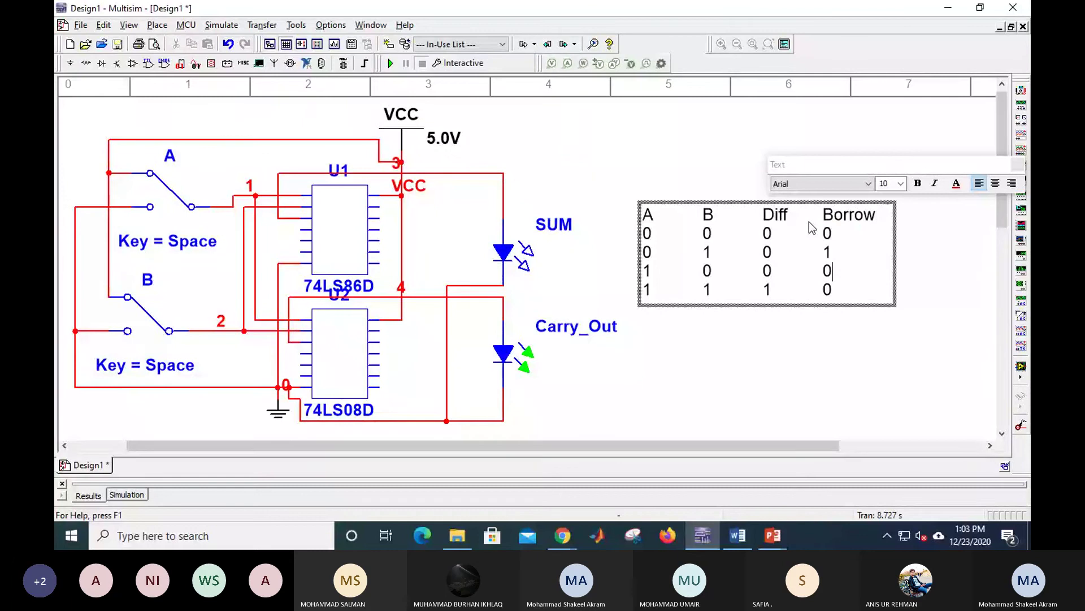
{"action": "key", "text": "Left"}
{"action": "key", "text": "Left"}
{"action": "key", "text": "Down"}
{"action": "key", "text": "BackSpace"}
{"action": "type", "text": "0"}
{"action": "key", "text": "Up"}
{"action": "key", "text": "BackSpace"}
{"action": "type", "text": "1"}
{"action": "key", "text": "Up"}
{"action": "key", "text": "BackSpace"}
{"action": "type", "text": "1"}
{"action": "left_click", "coordinate": [816, 357]}
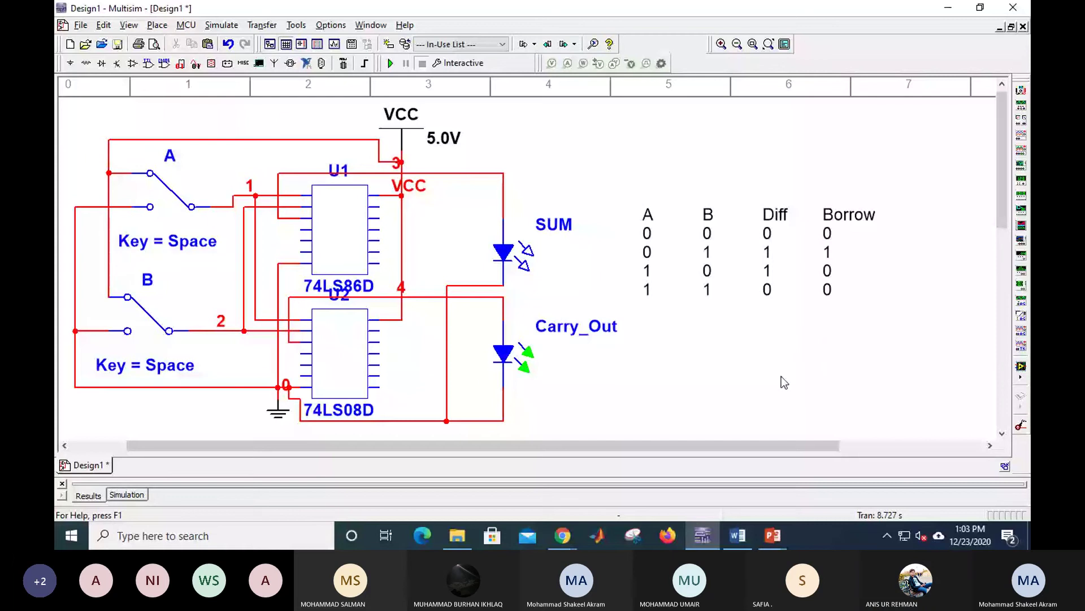
Place a 74LS04D hex inverter directly below the 74LS08D chip.
{"action": "scroll", "coordinate": [576, 350], "scroll_direction": "down", "scroll_amount": 1}
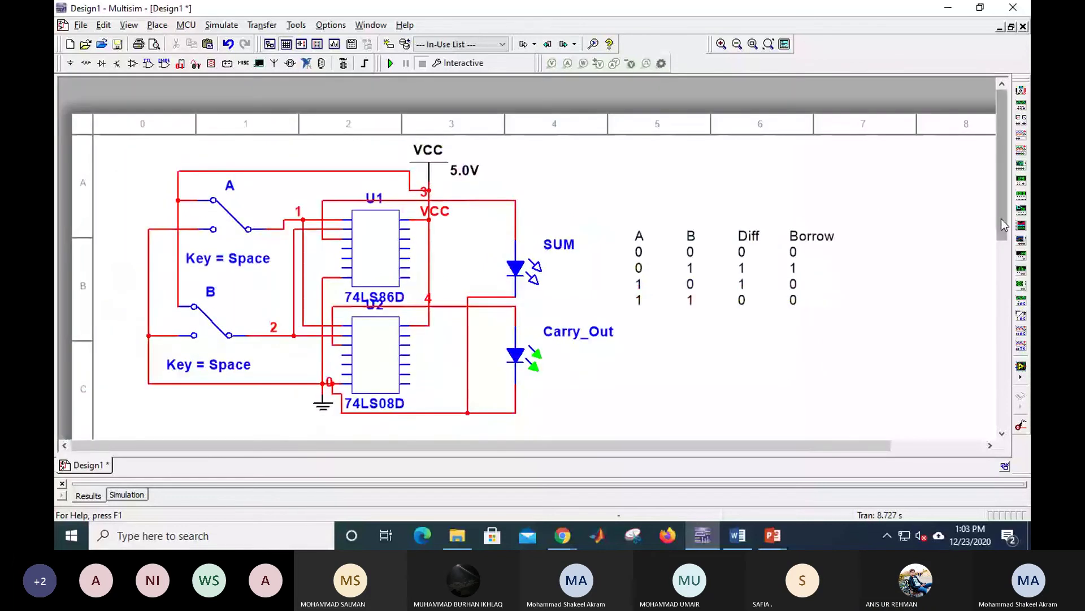
{"action": "left_click_drag", "start_coordinate": [1002, 225], "coordinate": [1003, 258]}
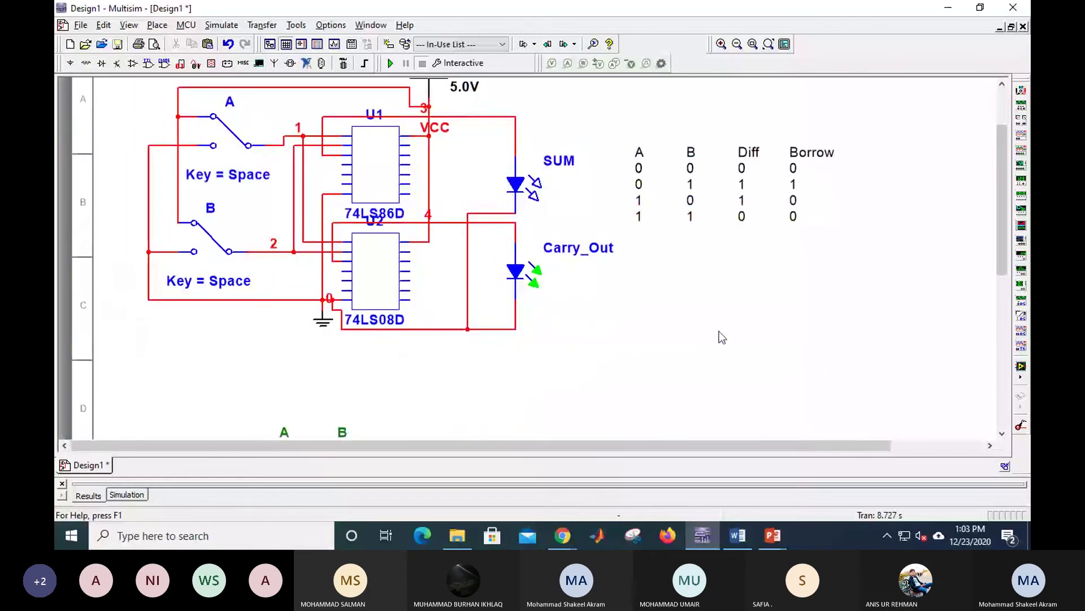
{"action": "key", "text": "ctrl+w"}
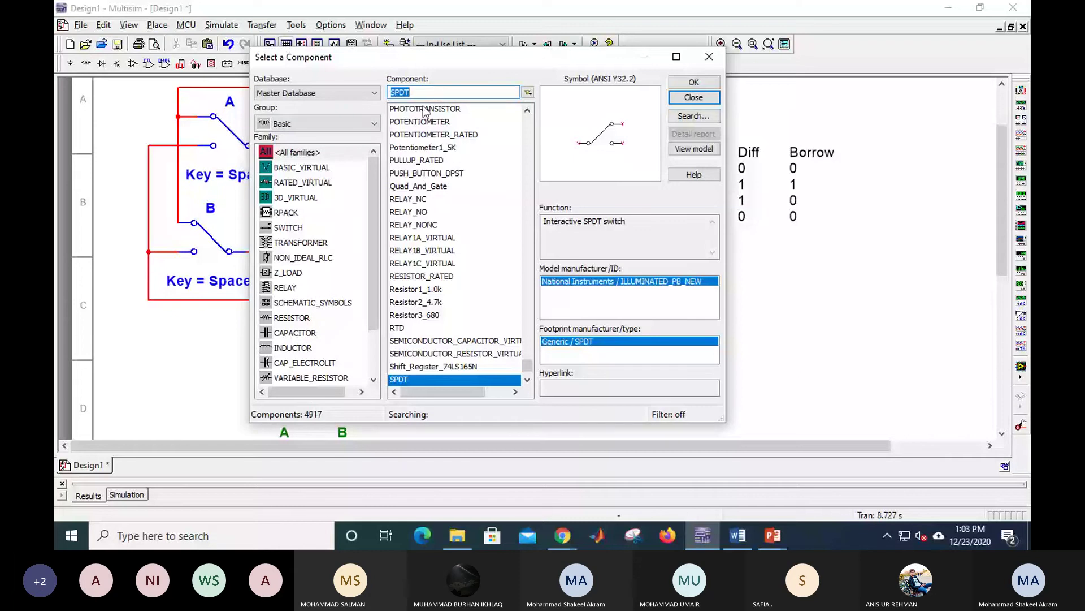
{"action": "type", "text": "74"}
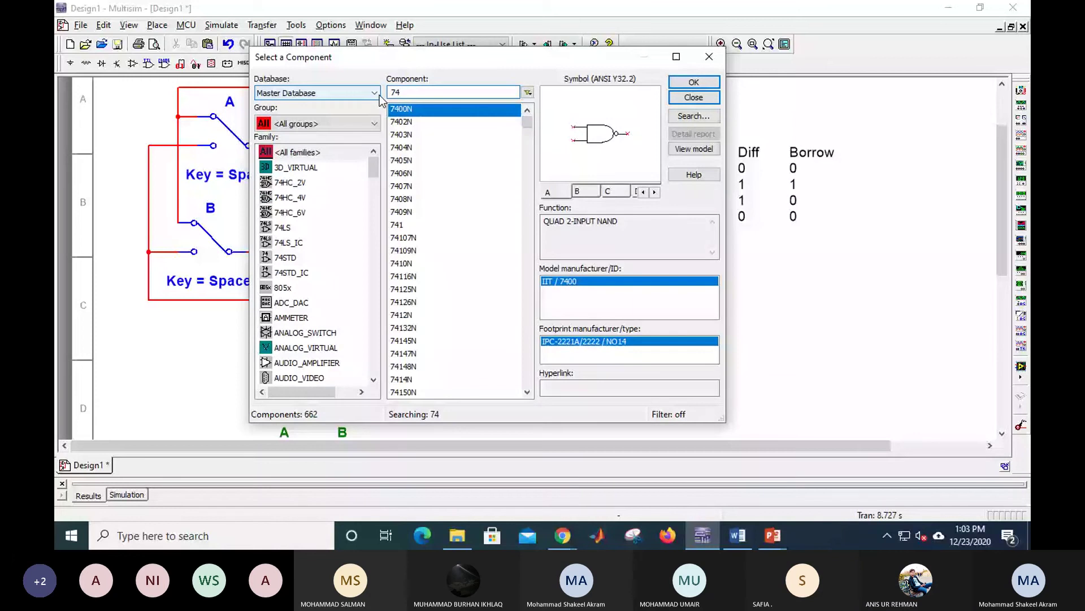
{"action": "key", "text": "Return"}
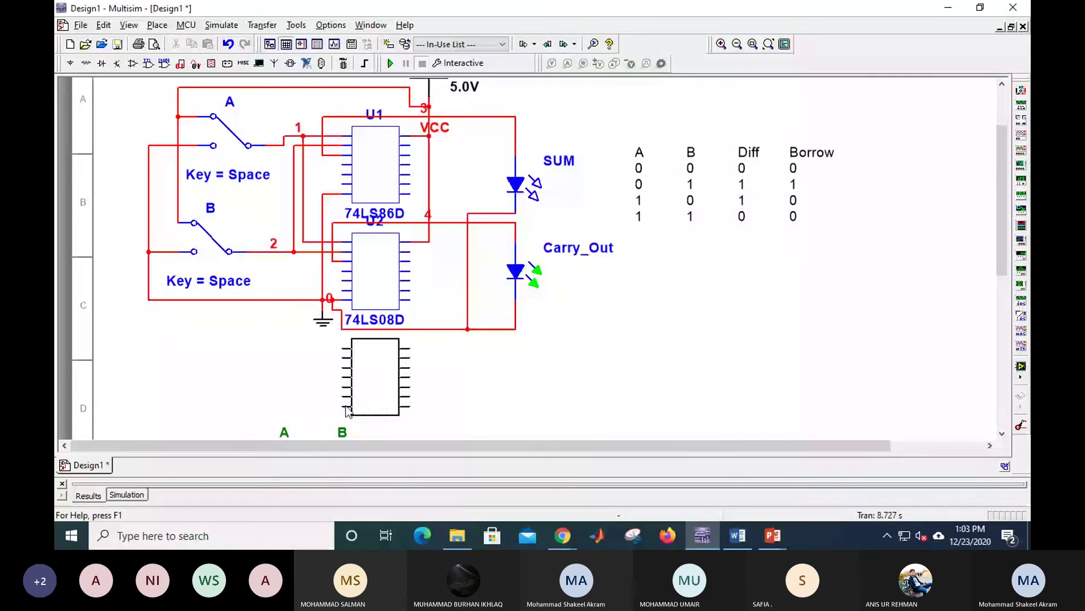
{"action": "left_click", "coordinate": [346, 411]}
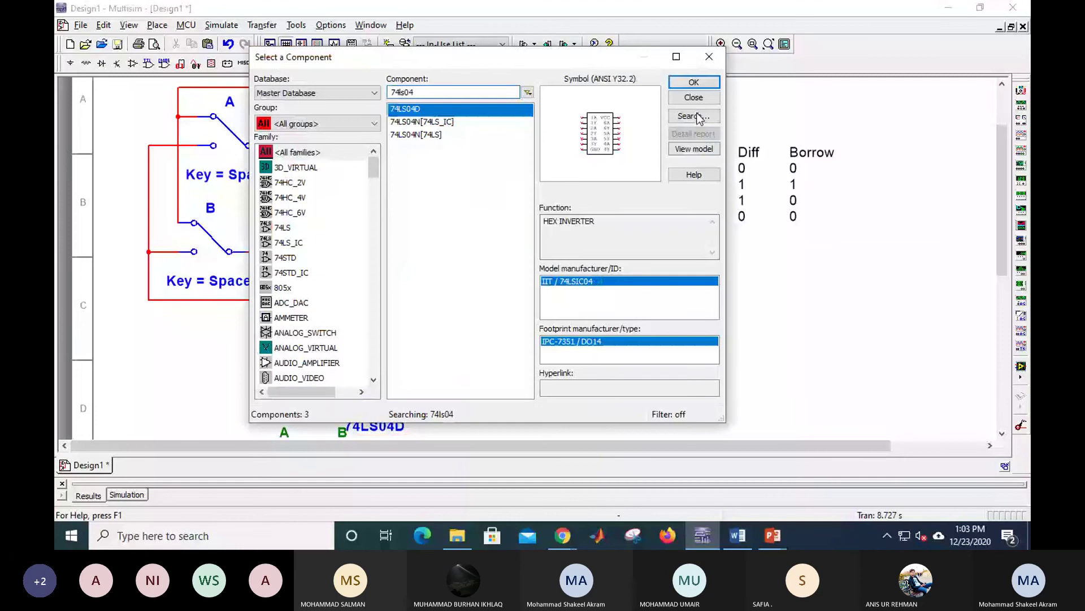
{"action": "left_click", "coordinate": [695, 98]}
Wire the 74LS04D's supply pin to the VCC line and its ground pin to the ground line.
{"action": "left_click", "coordinate": [411, 347]}
{"action": "left_click", "coordinate": [429, 242]}
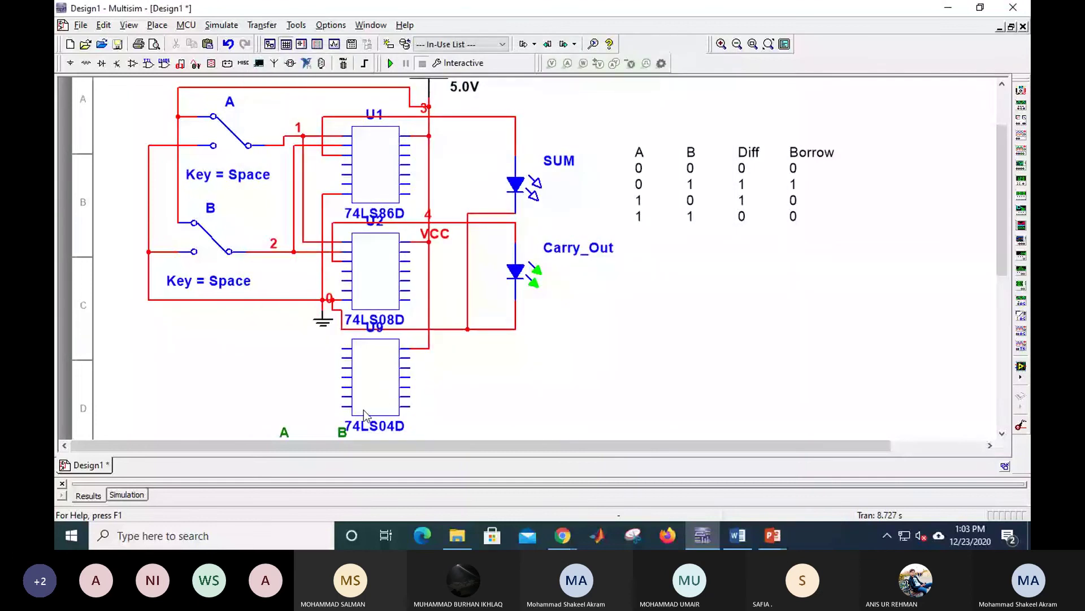
{"action": "left_click", "coordinate": [332, 406]}
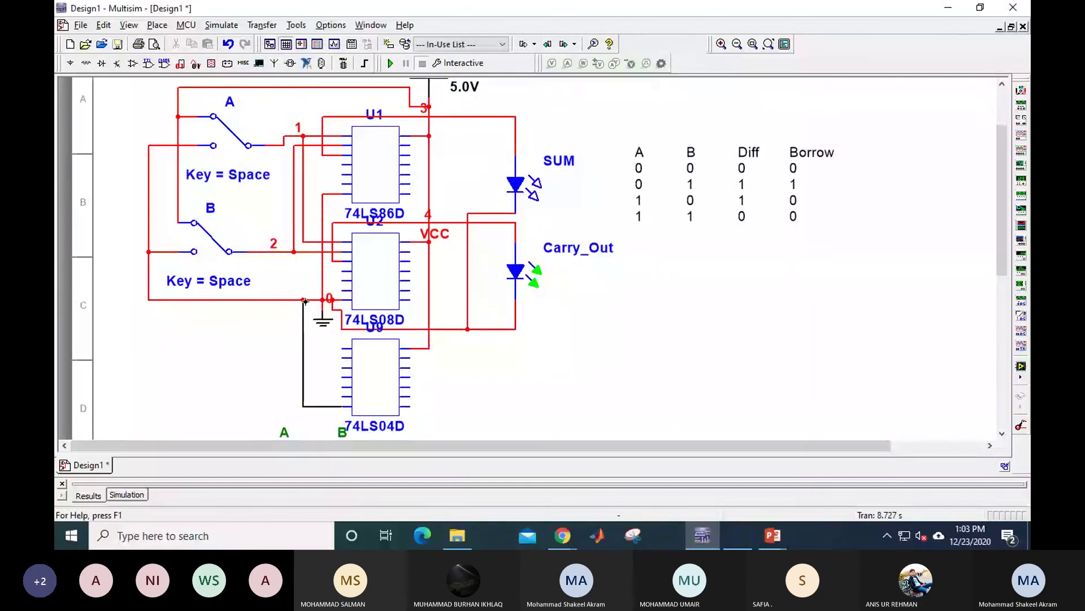
{"action": "left_click", "coordinate": [303, 300]}
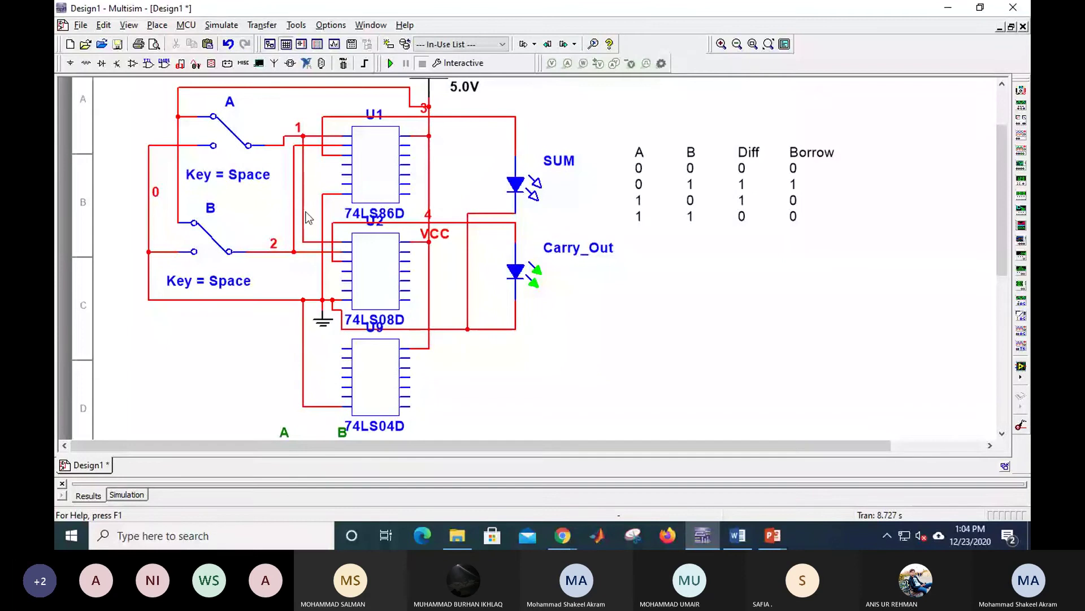
Replace the direct wire from switch A to the 74LS08D's first input with a connection through the 74LS04D's first inverter.
{"action": "right_click", "coordinate": [304, 221]}
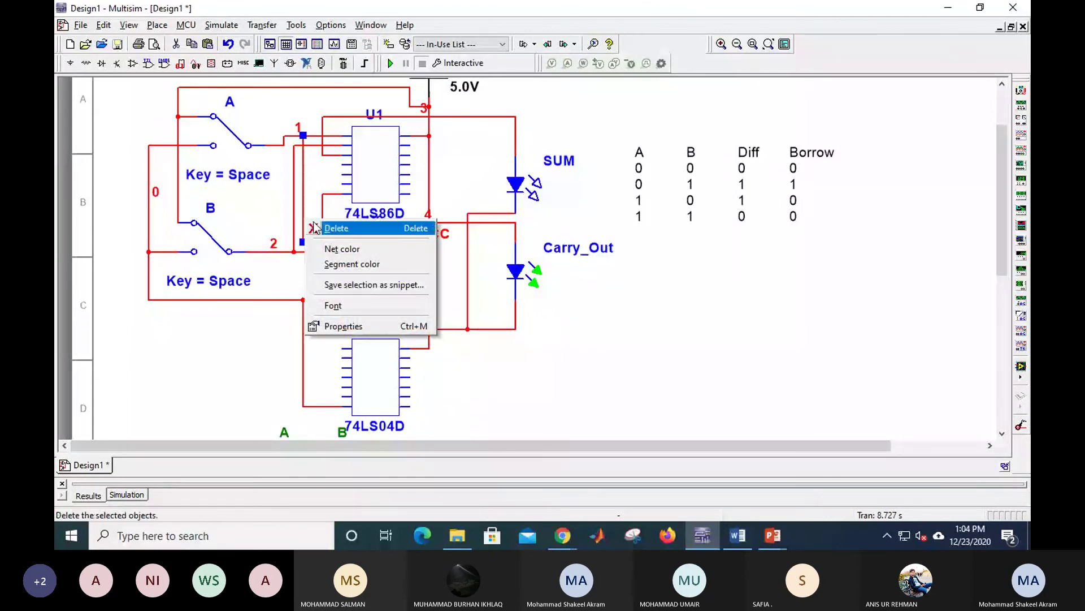
{"action": "left_click", "coordinate": [337, 228]}
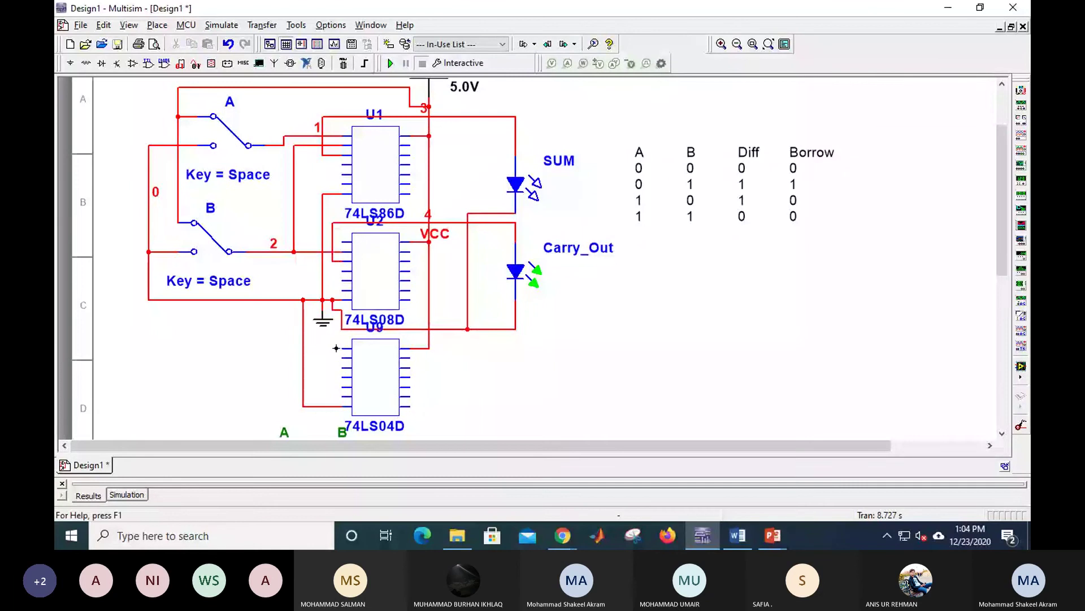
{"action": "left_click", "coordinate": [342, 348]}
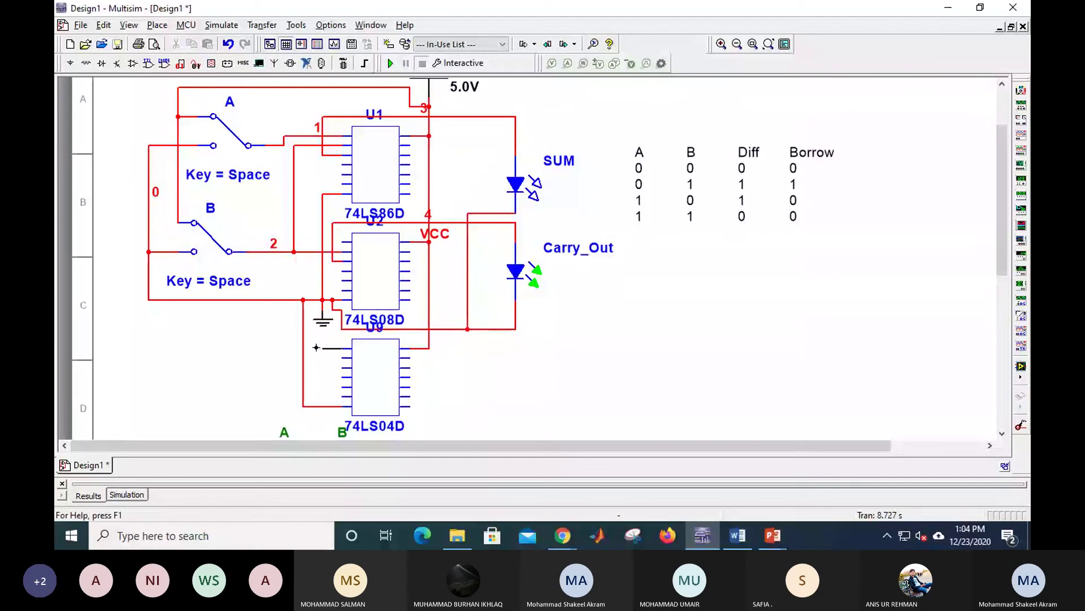
{"action": "left_click", "coordinate": [284, 146]}
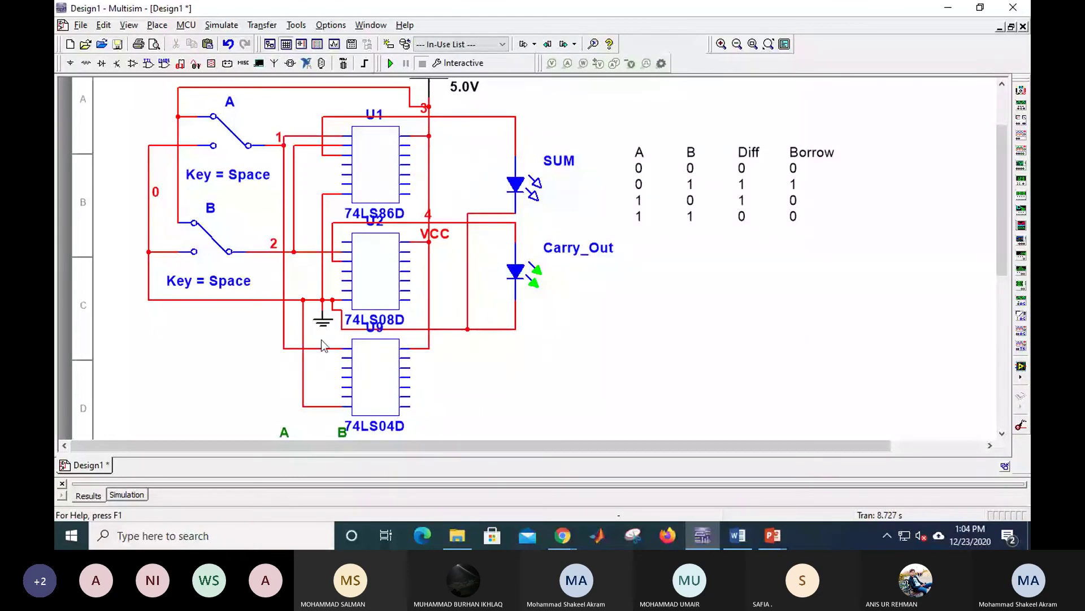
{"action": "left_click", "coordinate": [340, 358]}
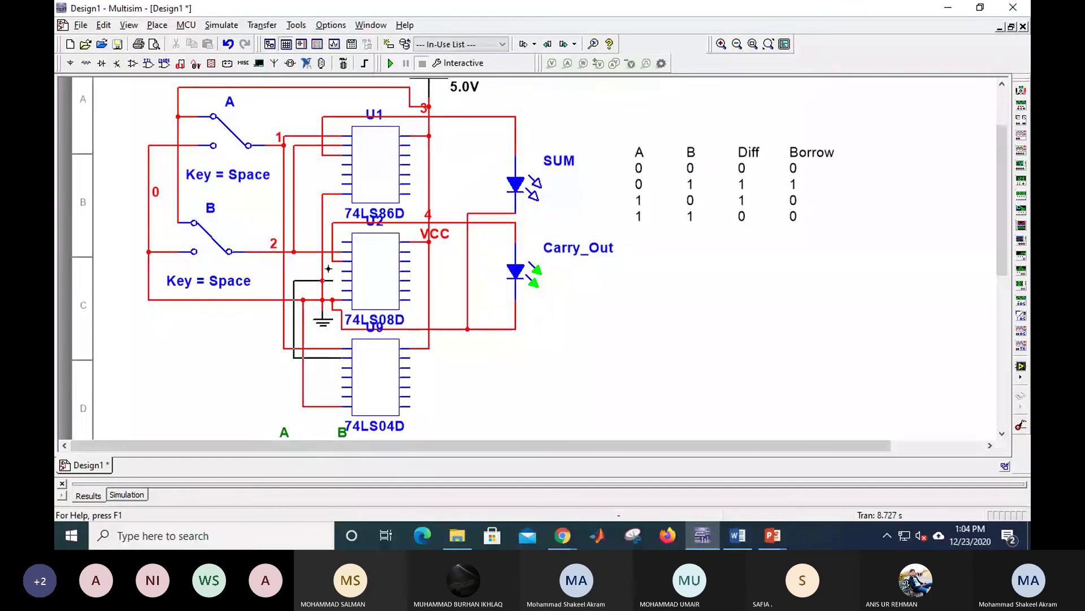
{"action": "left_click", "coordinate": [343, 243]}
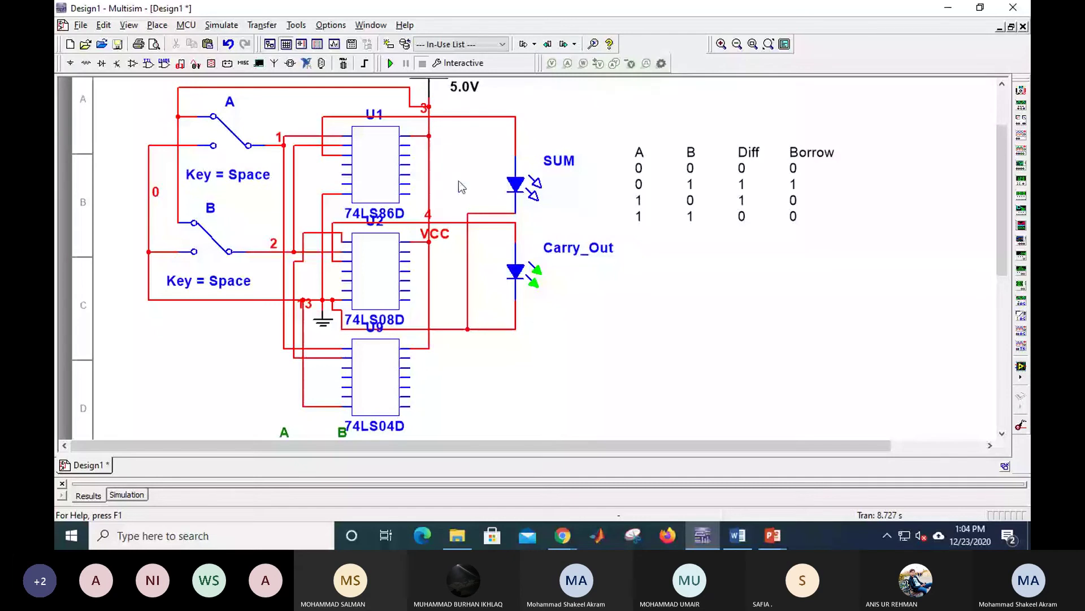
Set switches B and A to their ground contacts.
{"action": "left_click", "coordinate": [195, 248]}
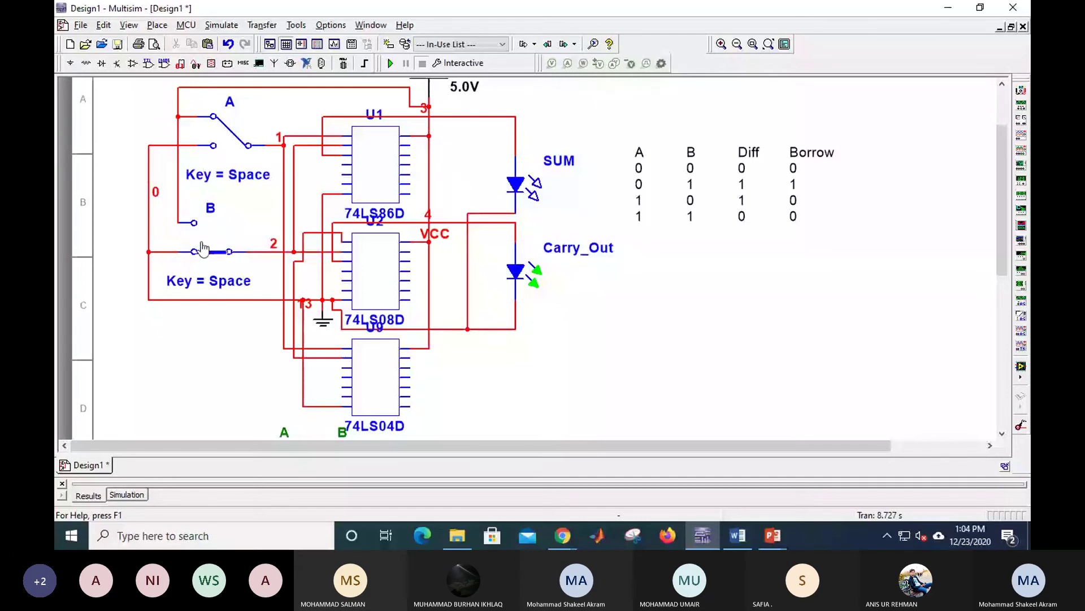
{"action": "left_click", "coordinate": [240, 142]}
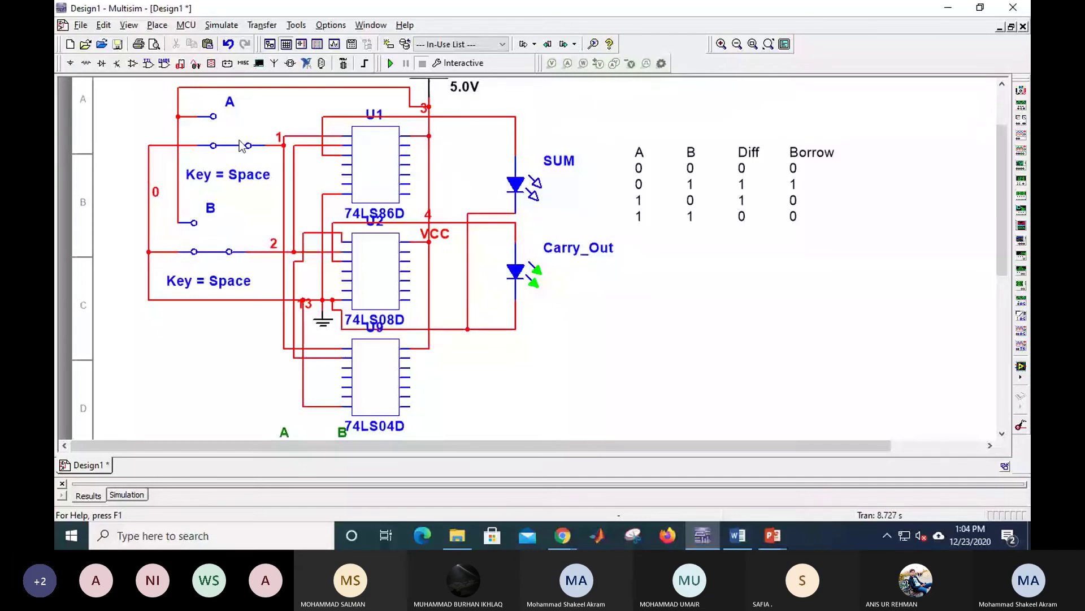
Rename the SUM LED's reference designator as Difference.
{"action": "double_click", "coordinate": [579, 173]}
{"action": "left_click", "coordinate": [430, 118]}
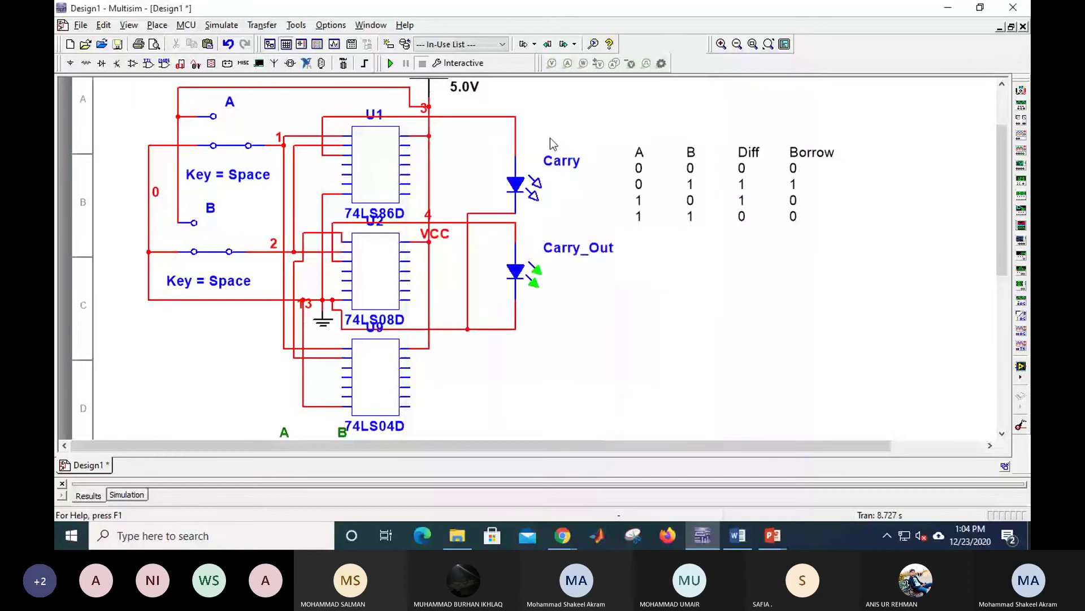
{"action": "type", "text": "Carry"}
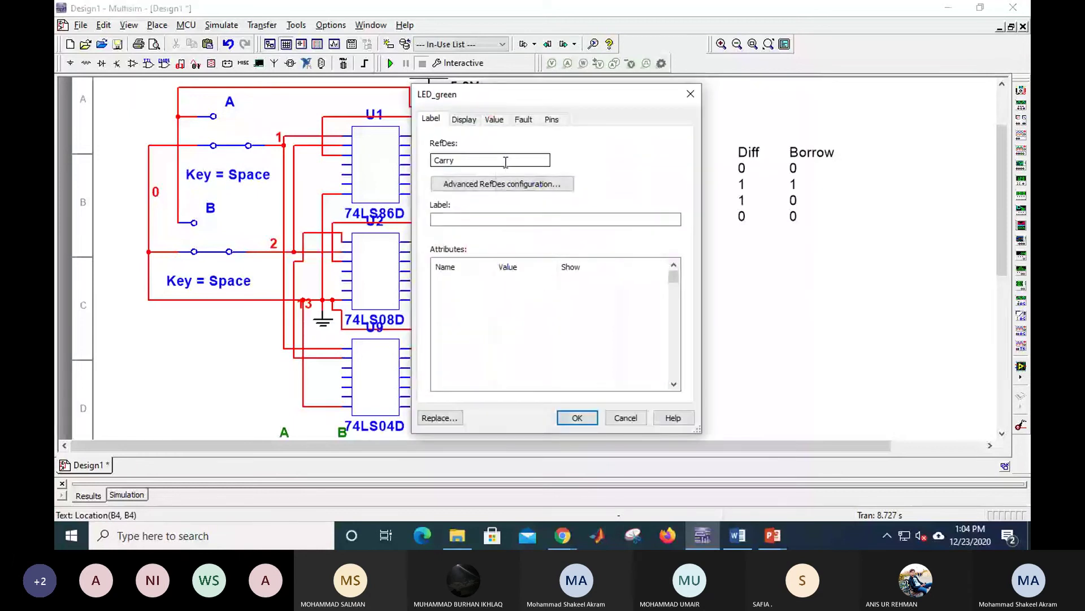
{"action": "left_click_drag", "start_coordinate": [506, 162], "coordinate": [403, 168]}
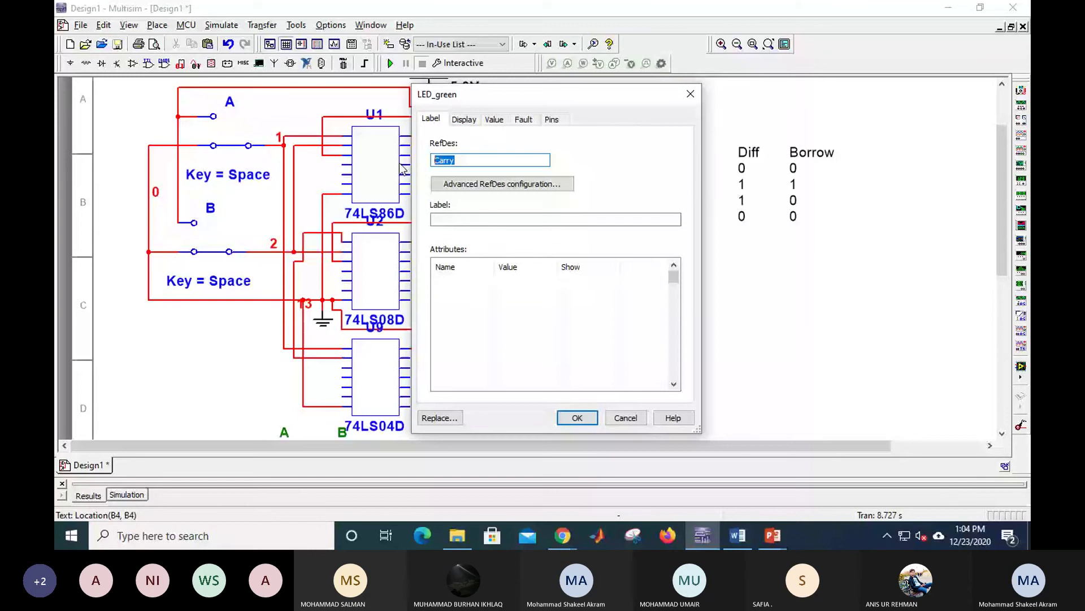
{"action": "key", "text": "Return"}
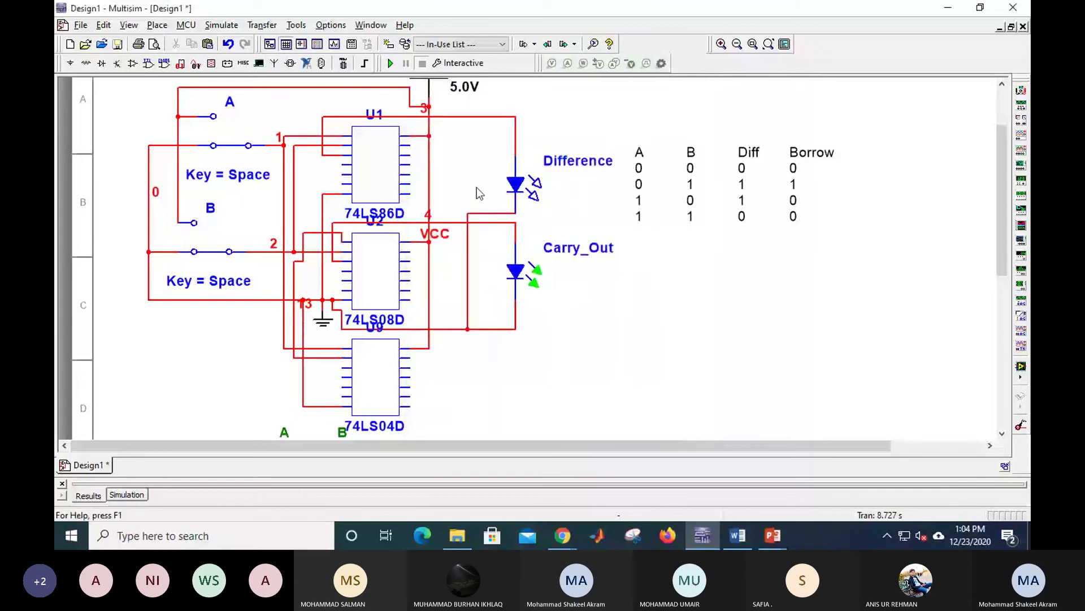
Rename the Carry_Out LED's reference designator as Borrow.
{"action": "double_click", "coordinate": [594, 252]}
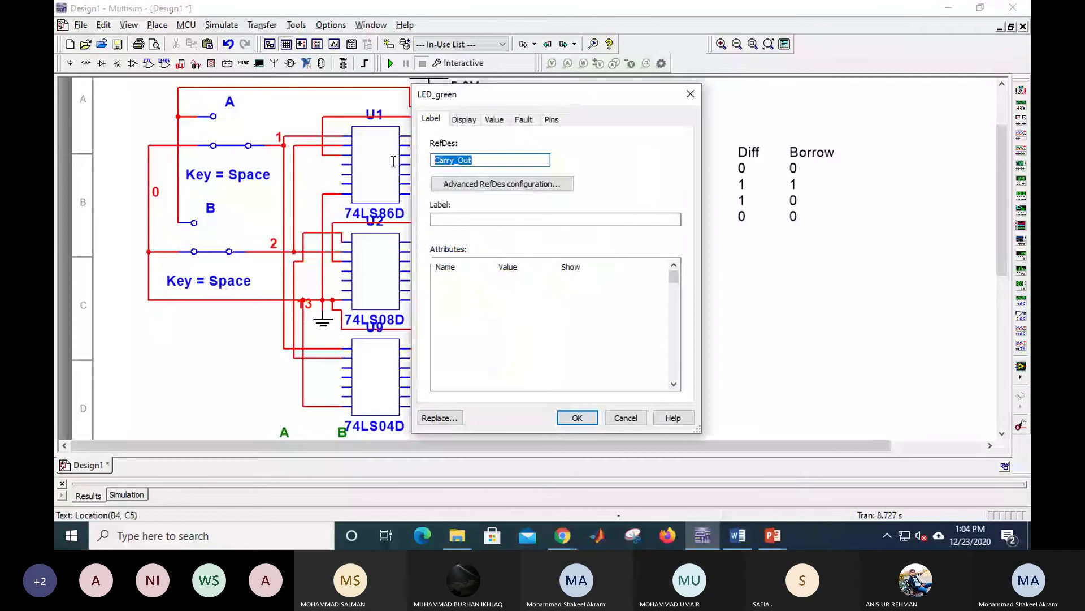
{"action": "type", "text": "Bo"}
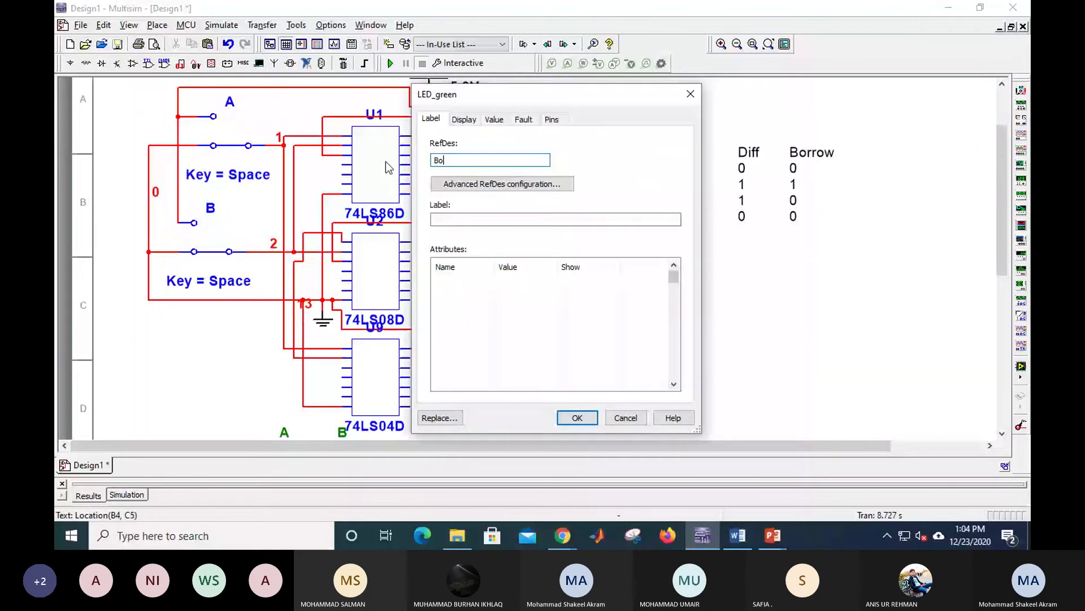
{"action": "type", "text": "rrow"}
{"action": "left_click", "coordinate": [585, 417]}
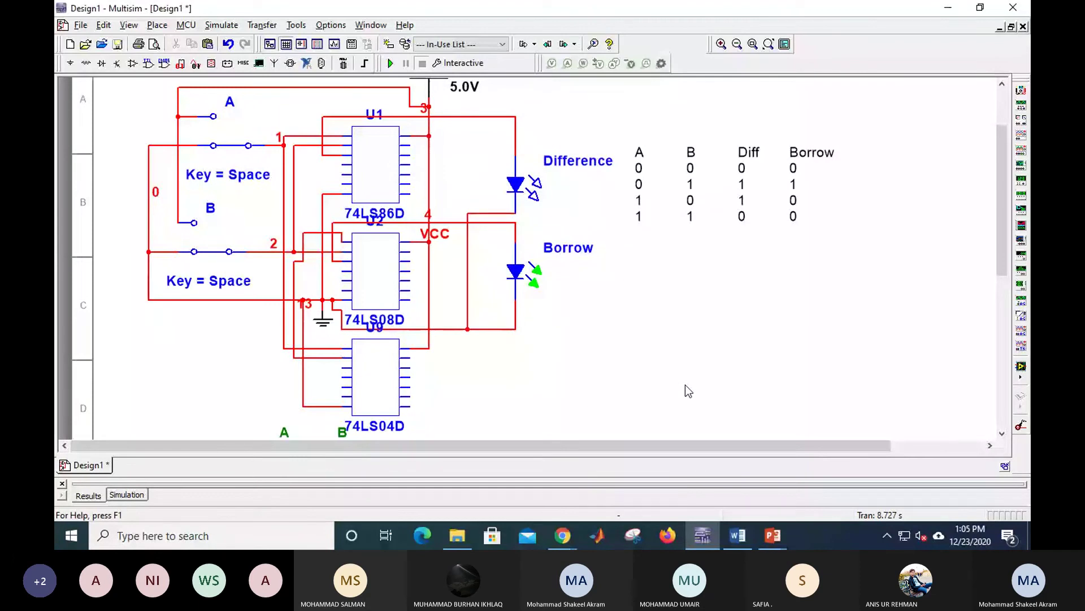
Run the simulation and set switches A and B through the input combinations 0-1, 1-0 and 1-1.
{"action": "left_click", "coordinate": [391, 63]}
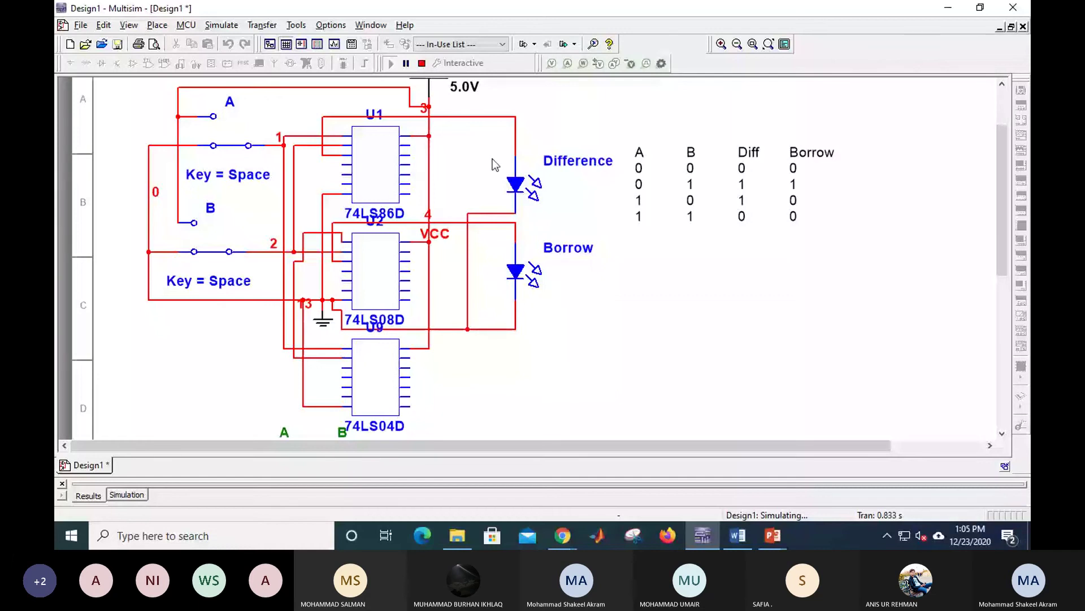
{"action": "left_click", "coordinate": [227, 253]}
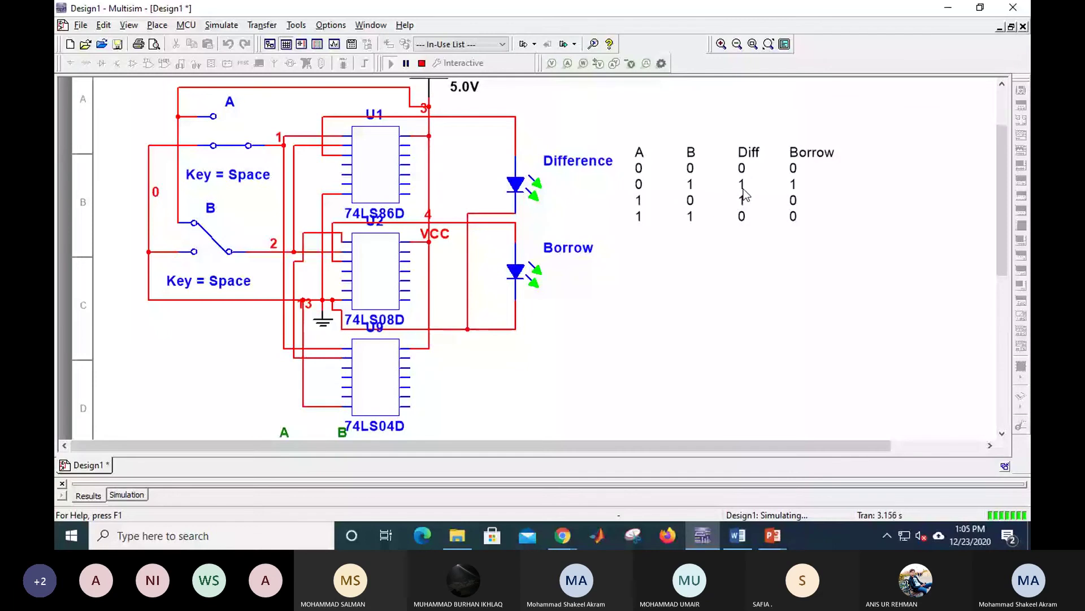
{"action": "left_click", "coordinate": [236, 150]}
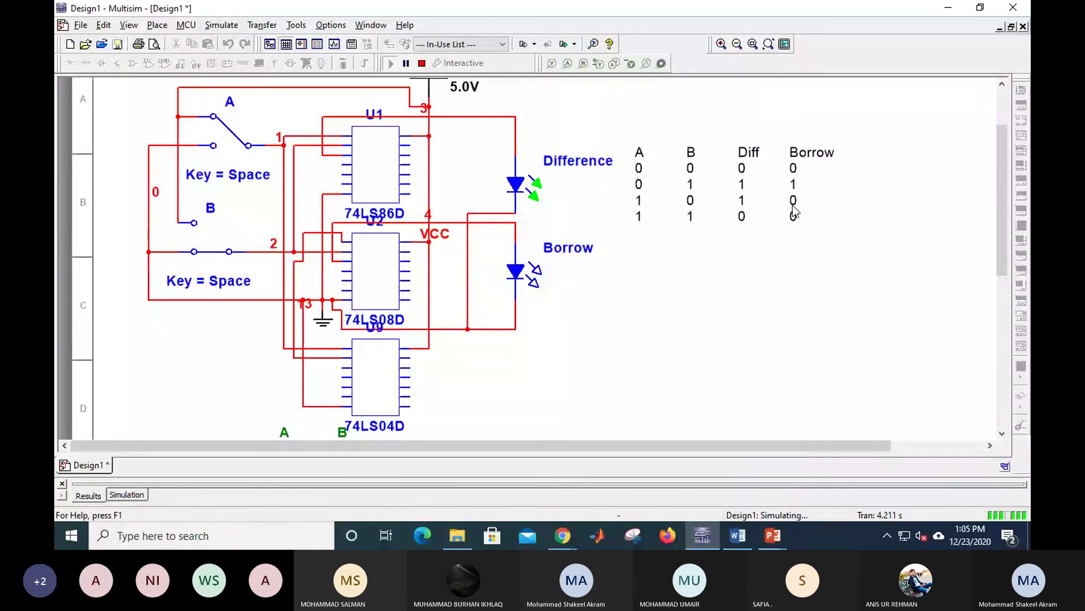
{"action": "left_click", "coordinate": [221, 253]}
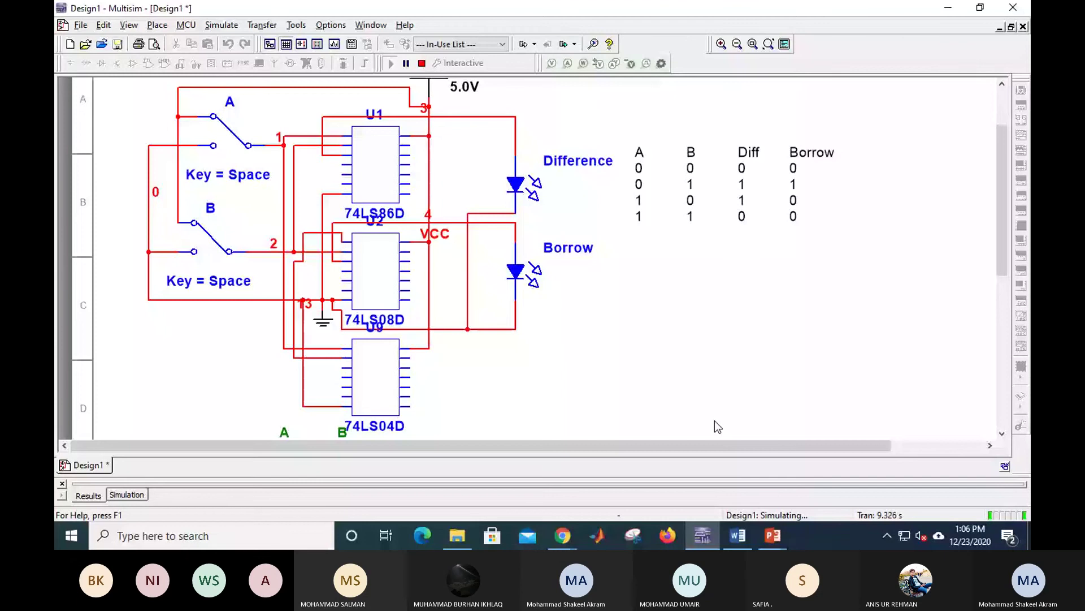
Present the LAB 11 slides in PowerPoint from slide 8, blank the show to a white screen and select a drawing pointer.
{"action": "left_click", "coordinate": [772, 535]}
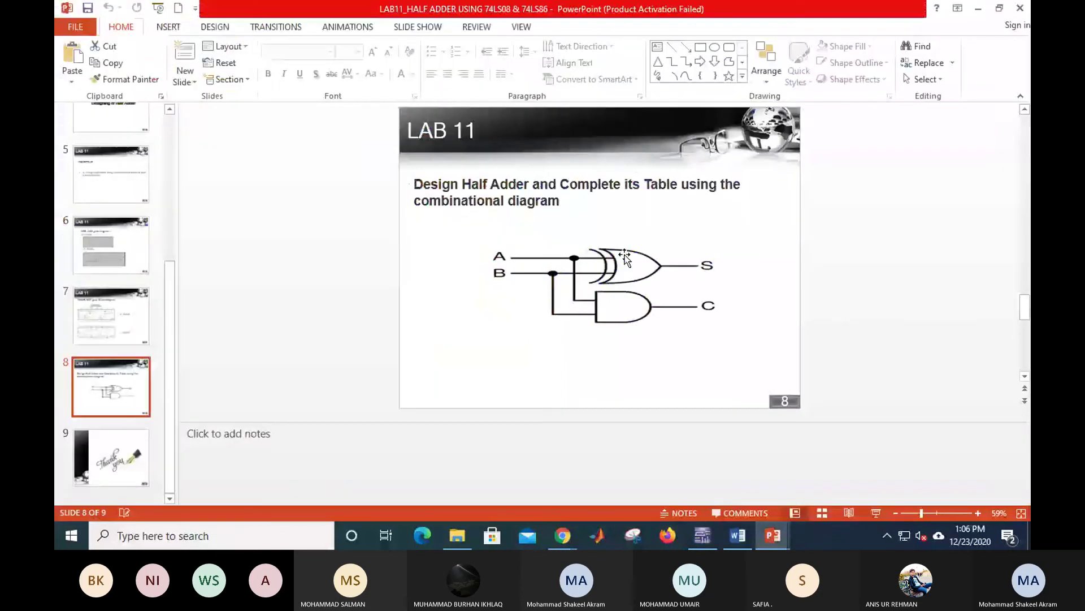
{"action": "left_click", "coordinate": [875, 513]}
{"action": "right_click", "coordinate": [688, 413]}
{"action": "mouse_move", "coordinate": [752, 350]}
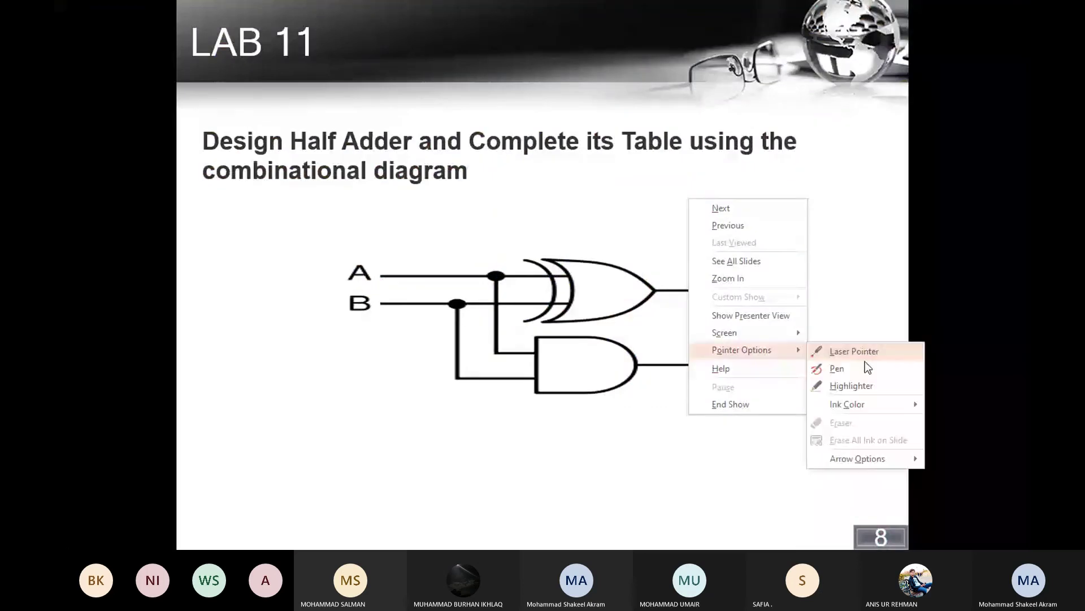
{"action": "mouse_move", "coordinate": [734, 333]}
{"action": "left_click", "coordinate": [842, 351]}
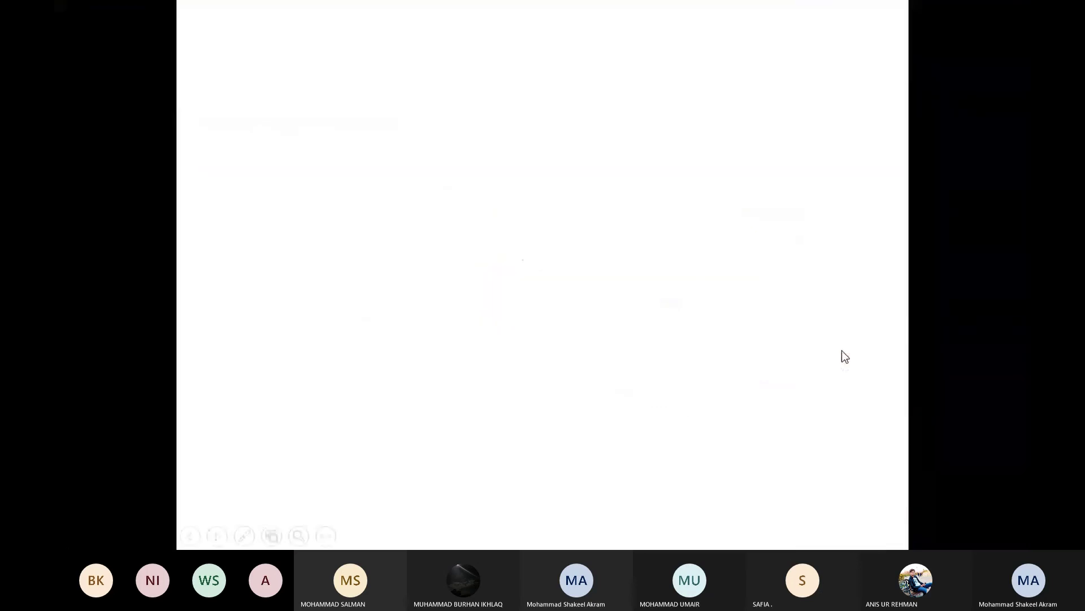
{"action": "right_click", "coordinate": [409, 148]}
{"action": "mouse_move", "coordinate": [492, 303]}
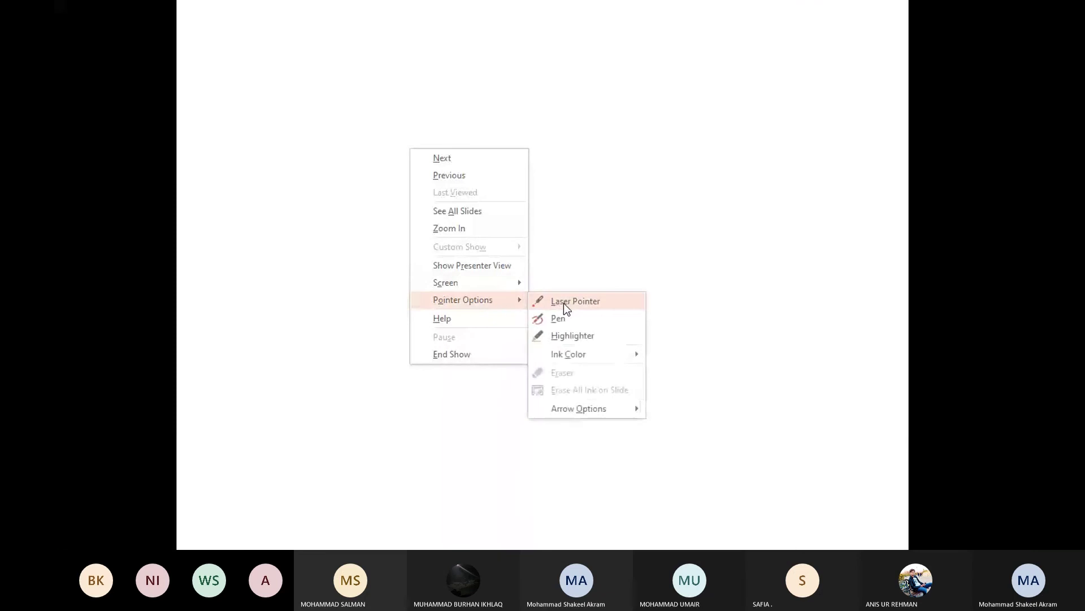
{"action": "left_click", "coordinate": [564, 303]}
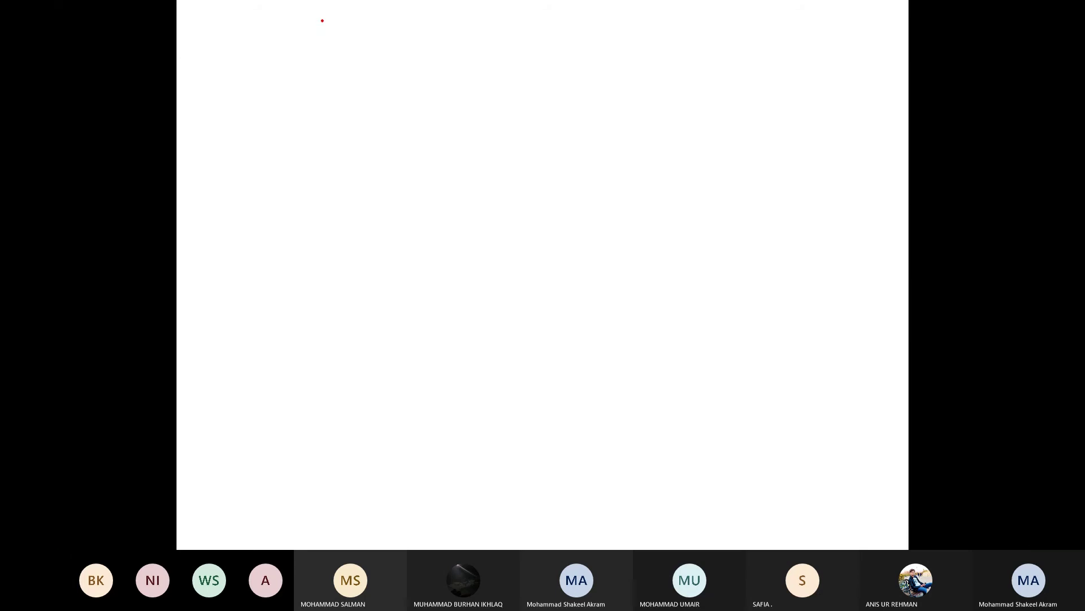
Handwrite A and B inside an ellipse, and the two-bit numbers A1A0 over B1B0 above a sum line.
{"action": "mouse_move", "coordinate": [322, 21]}
{"action": "left_mouse_down"}
{"action": "mouse_move", "coordinate": [322, 36]}
{"action": "mouse_move", "coordinate": [337, 34]}
{"action": "mouse_move", "coordinate": [336, 23]}
{"action": "mouse_move", "coordinate": [326, 70]}
{"action": "left_mouse_up"}
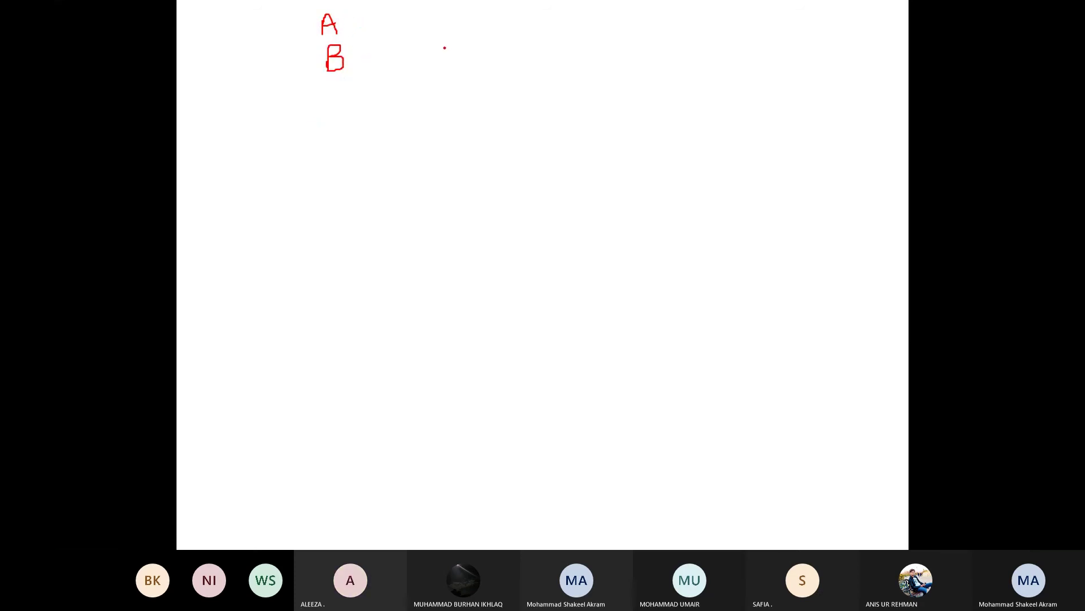
{"action": "mouse_move", "coordinate": [283, 110]}
{"action": "left_mouse_down"}
{"action": "mouse_move", "coordinate": [475, 97]}
{"action": "mouse_move", "coordinate": [255, 11]}
{"action": "mouse_move", "coordinate": [280, 91]}
{"action": "left_mouse_up"}
{"action": "mouse_move", "coordinate": [407, 185]}
{"action": "left_mouse_down"}
{"action": "mouse_move", "coordinate": [425, 163]}
{"action": "mouse_move", "coordinate": [452, 168]}
{"action": "mouse_move", "coordinate": [440, 169]}
{"action": "left_mouse_up"}
{"action": "mouse_move", "coordinate": [322, 204]}
{"action": "left_mouse_down"}
{"action": "mouse_move", "coordinate": [325, 151]}
{"action": "mouse_move", "coordinate": [356, 189]}
{"action": "mouse_move", "coordinate": [341, 180]}
{"action": "mouse_move", "coordinate": [386, 197]}
{"action": "left_mouse_up"}
{"action": "mouse_move", "coordinate": [441, 221]}
{"action": "left_mouse_down"}
{"action": "mouse_move", "coordinate": [438, 248]}
{"action": "mouse_move", "coordinate": [444, 206]}
{"action": "mouse_move", "coordinate": [442, 249]}
{"action": "left_mouse_up"}
{"action": "mouse_move", "coordinate": [498, 229]}
{"action": "left_mouse_down"}
{"action": "mouse_move", "coordinate": [497, 247]}
{"action": "mouse_move", "coordinate": [489, 232]}
{"action": "left_mouse_up"}
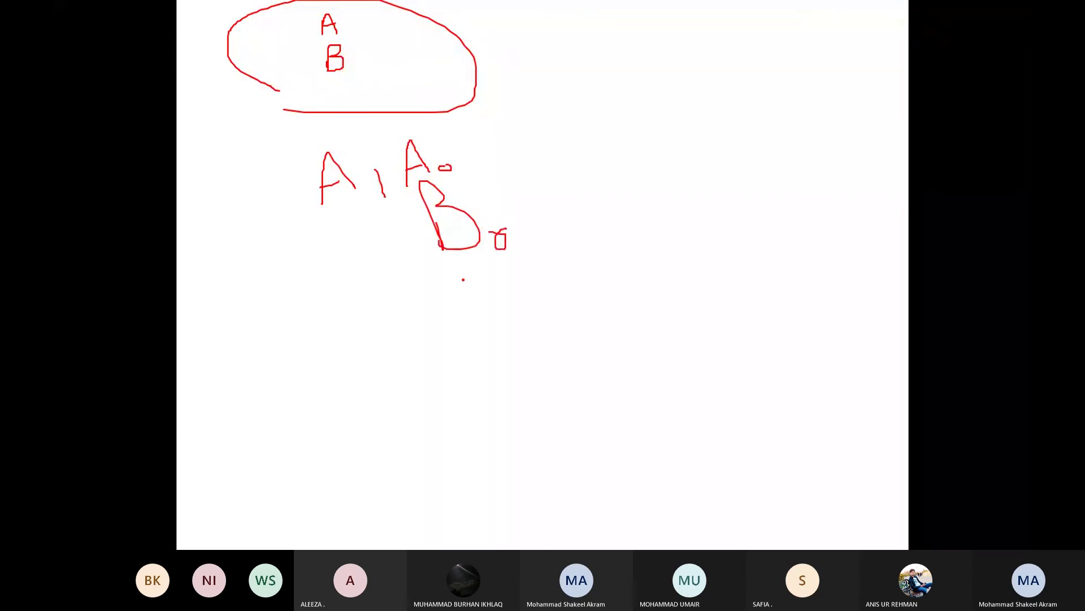
{"action": "mouse_move", "coordinate": [347, 277]}
{"action": "left_mouse_down"}
{"action": "mouse_move", "coordinate": [348, 226]}
{"action": "mouse_move", "coordinate": [370, 263]}
{"action": "mouse_move", "coordinate": [332, 262]}
{"action": "left_mouse_up"}
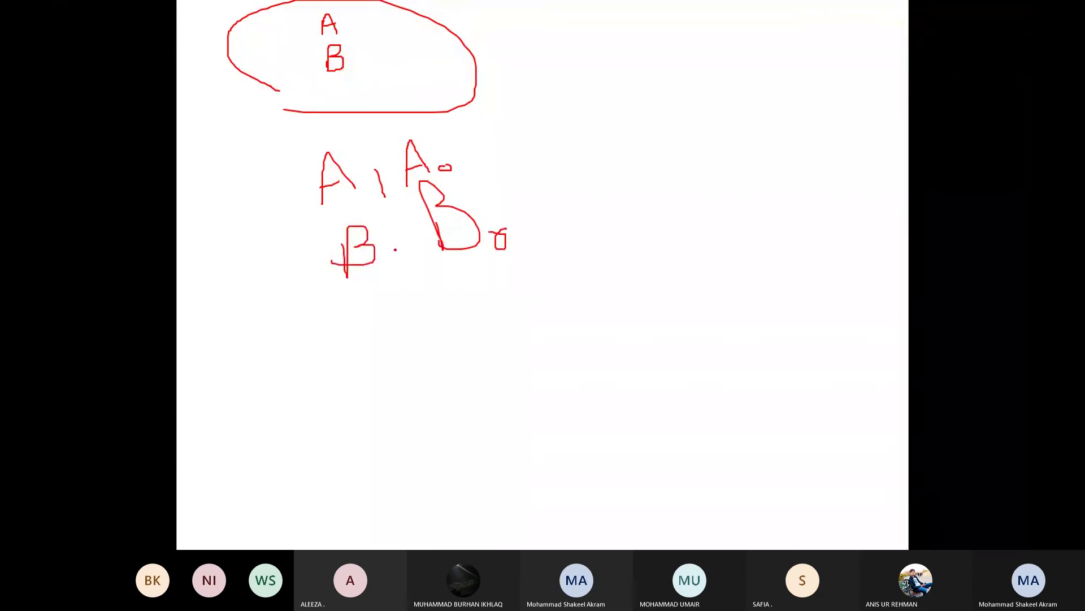
{"action": "left_click_drag", "start_coordinate": [395, 250], "coordinate": [401, 267]}
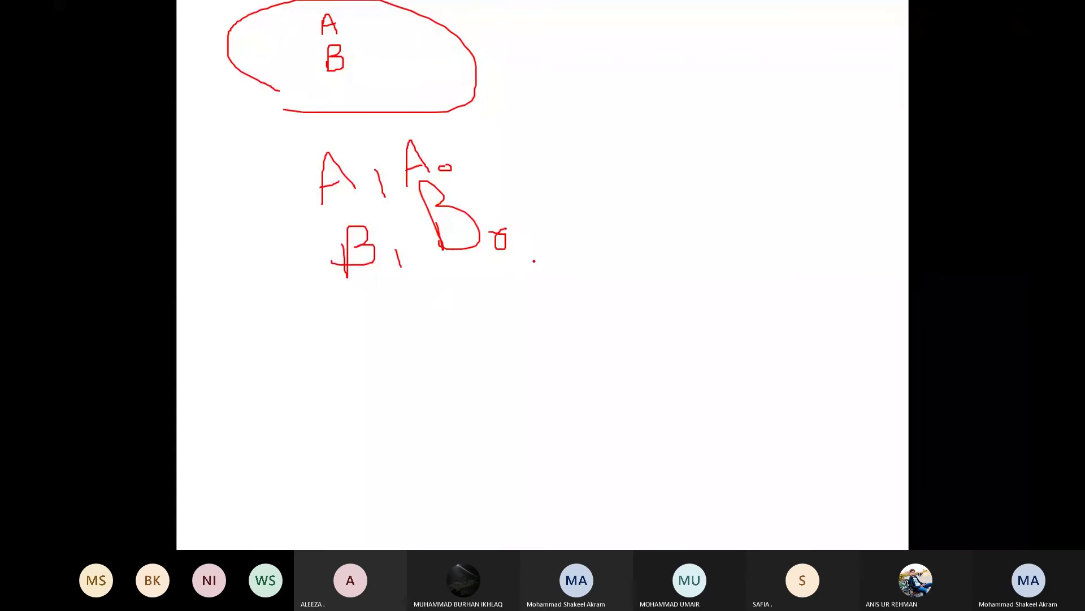
{"action": "left_click_drag", "start_coordinate": [541, 257], "coordinate": [287, 321]}
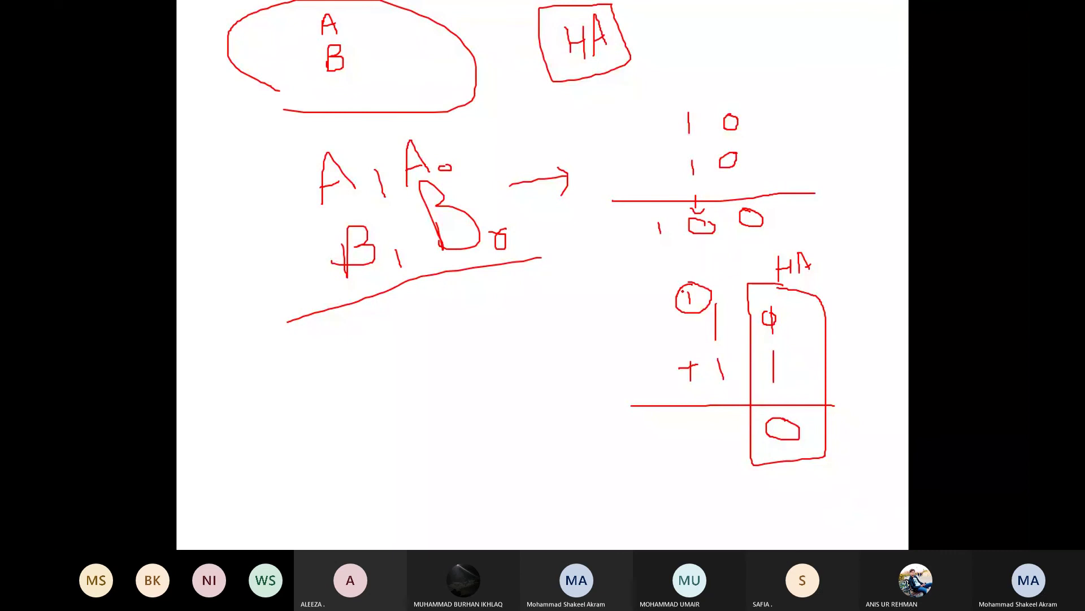
Draw the HA block's two inputs labelled A0 and B0, and circle the least significant column of the numbers they come from.
{"action": "left_click_drag", "start_coordinate": [539, 21], "coordinate": [502, 26]}
{"action": "left_click_drag", "start_coordinate": [544, 64], "coordinate": [507, 79]}
{"action": "mouse_move", "coordinate": [752, 105]}
{"action": "left_mouse_down"}
{"action": "mouse_move", "coordinate": [710, 116]}
{"action": "mouse_move", "coordinate": [727, 204]}
{"action": "mouse_move", "coordinate": [774, 227]}
{"action": "mouse_move", "coordinate": [747, 102]}
{"action": "left_mouse_up"}
{"action": "mouse_move", "coordinate": [489, 129]}
{"action": "left_mouse_down"}
{"action": "mouse_move", "coordinate": [394, 146]}
{"action": "mouse_move", "coordinate": [518, 281]}
{"action": "mouse_move", "coordinate": [502, 159]}
{"action": "mouse_move", "coordinate": [490, 141]}
{"action": "left_mouse_up"}
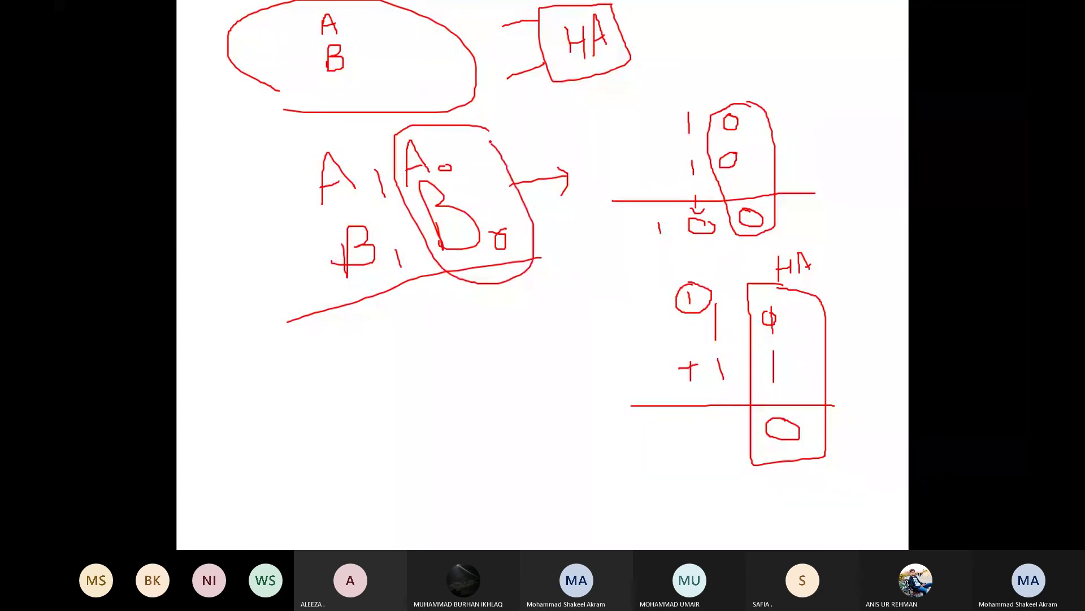
{"action": "left_click_drag", "start_coordinate": [479, 29], "coordinate": [500, 31]}
{"action": "left_click_drag", "start_coordinate": [498, 15], "coordinate": [497, 16]}
{"action": "left_click_drag", "start_coordinate": [489, 55], "coordinate": [489, 74]}
{"action": "left_click_drag", "start_coordinate": [506, 59], "coordinate": [507, 64]}
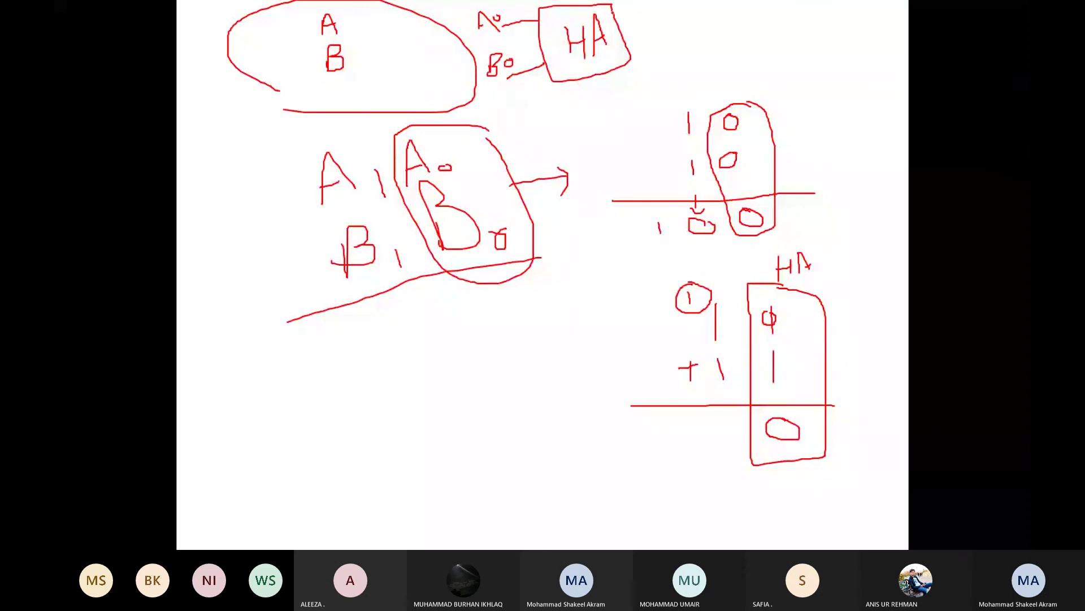
Draw the HA block's two outputs and lead the Cout line into the Cin of a second block with two outputs.
{"action": "left_click_drag", "start_coordinate": [612, 12], "coordinate": [672, 12]}
{"action": "left_click_drag", "start_coordinate": [622, 49], "coordinate": [674, 43]}
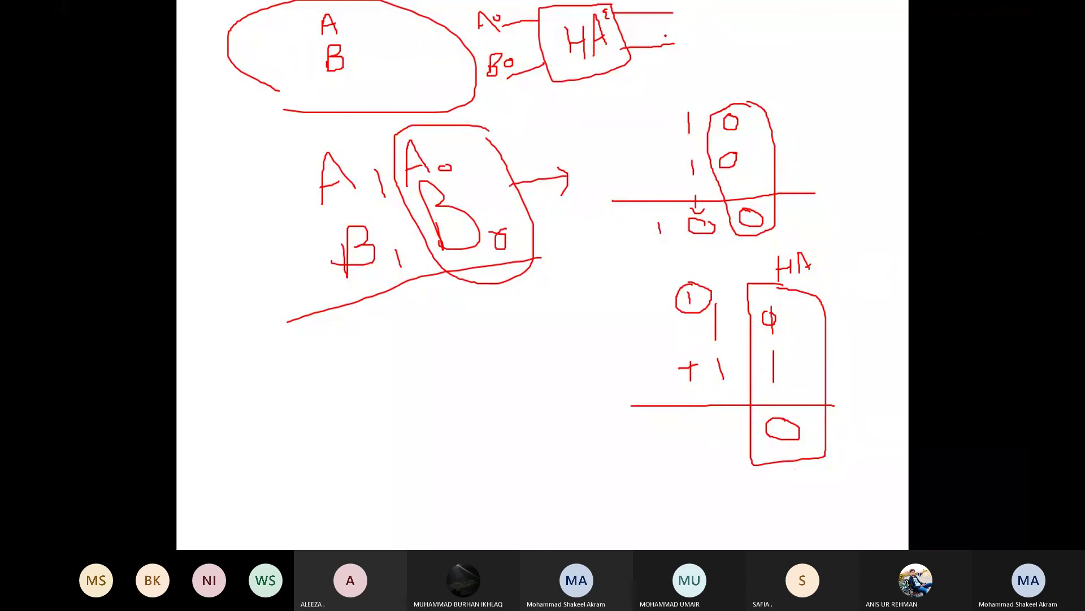
{"action": "mouse_move", "coordinate": [650, 30]}
{"action": "left_mouse_down"}
{"action": "mouse_move", "coordinate": [643, 39]}
{"action": "mouse_move", "coordinate": [670, 37]}
{"action": "mouse_move", "coordinate": [673, 21]}
{"action": "mouse_move", "coordinate": [701, 39]}
{"action": "left_mouse_up"}
{"action": "mouse_move", "coordinate": [697, 1]}
{"action": "left_mouse_down"}
{"action": "mouse_move", "coordinate": [701, 54]}
{"action": "mouse_move", "coordinate": [749, 45]}
{"action": "mouse_move", "coordinate": [746, 2]}
{"action": "mouse_move", "coordinate": [691, 1]}
{"action": "mouse_move", "coordinate": [704, 33]}
{"action": "mouse_move", "coordinate": [727, 37]}
{"action": "left_mouse_up"}
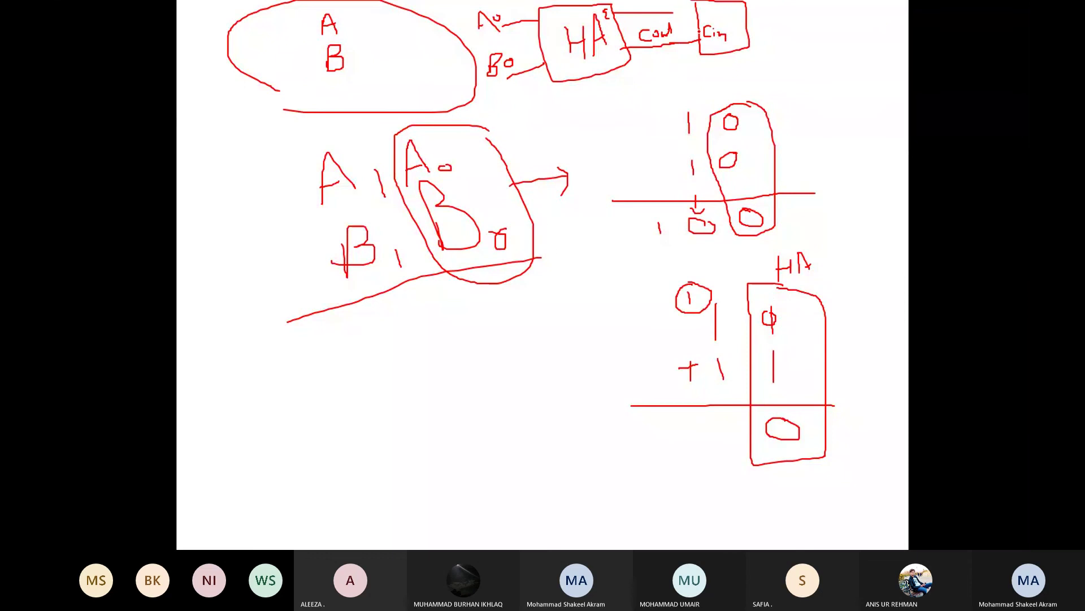
{"action": "mouse_move", "coordinate": [696, 8]}
{"action": "left_mouse_down"}
{"action": "mouse_move", "coordinate": [705, 6]}
{"action": "mouse_move", "coordinate": [690, 14]}
{"action": "mouse_move", "coordinate": [705, 21]}
{"action": "mouse_move", "coordinate": [769, 9]}
{"action": "mouse_move", "coordinate": [784, 38]}
{"action": "left_mouse_up"}
Cross out the circled carry 1 above the lower addition, then write Cin beside it and cross that out too.
{"action": "left_click_drag", "start_coordinate": [709, 271], "coordinate": [663, 314]}
{"action": "left_click_drag", "start_coordinate": [667, 271], "coordinate": [711, 312]}
{"action": "mouse_move", "coordinate": [582, 285]}
{"action": "left_mouse_down"}
{"action": "mouse_move", "coordinate": [606, 273]}
{"action": "mouse_move", "coordinate": [606, 297]}
{"action": "left_mouse_up"}
{"action": "left_click_drag", "start_coordinate": [610, 289], "coordinate": [614, 300]}
{"action": "left_click", "coordinate": [611, 286]}
{"action": "left_click_drag", "start_coordinate": [617, 292], "coordinate": [637, 300]}
{"action": "left_click_drag", "start_coordinate": [625, 261], "coordinate": [592, 315]}
{"action": "left_click_drag", "start_coordinate": [603, 249], "coordinate": [631, 302]}
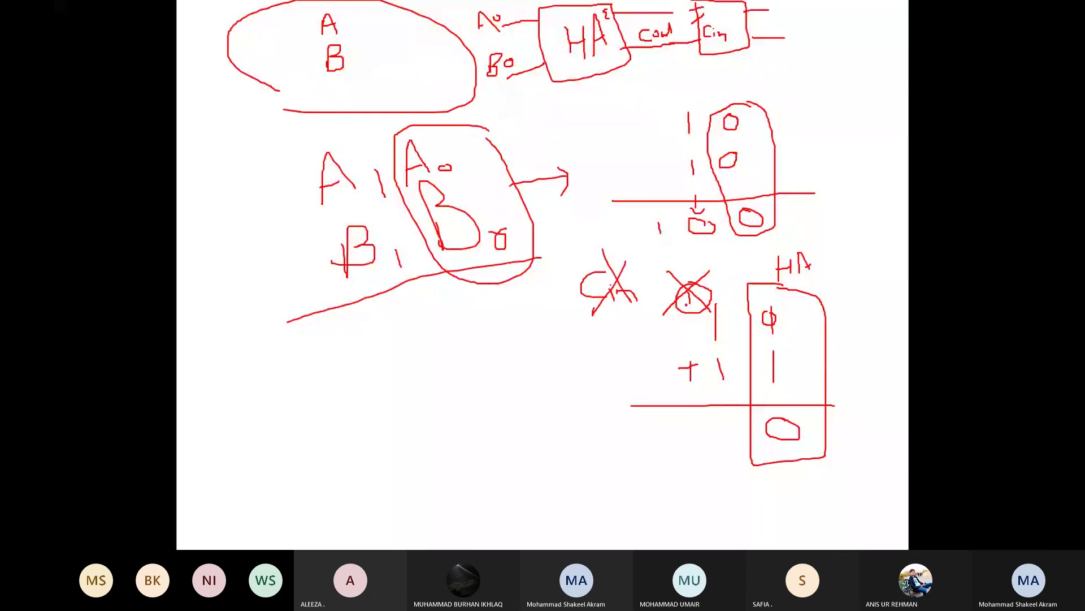
Circle the HA label above the lower addition and mark that column's result as Σ0.
{"action": "mouse_move", "coordinate": [825, 261]}
{"action": "left_mouse_down"}
{"action": "mouse_move", "coordinate": [798, 243]}
{"action": "mouse_move", "coordinate": [749, 249]}
{"action": "mouse_move", "coordinate": [765, 272]}
{"action": "mouse_move", "coordinate": [826, 256]}
{"action": "left_mouse_up"}
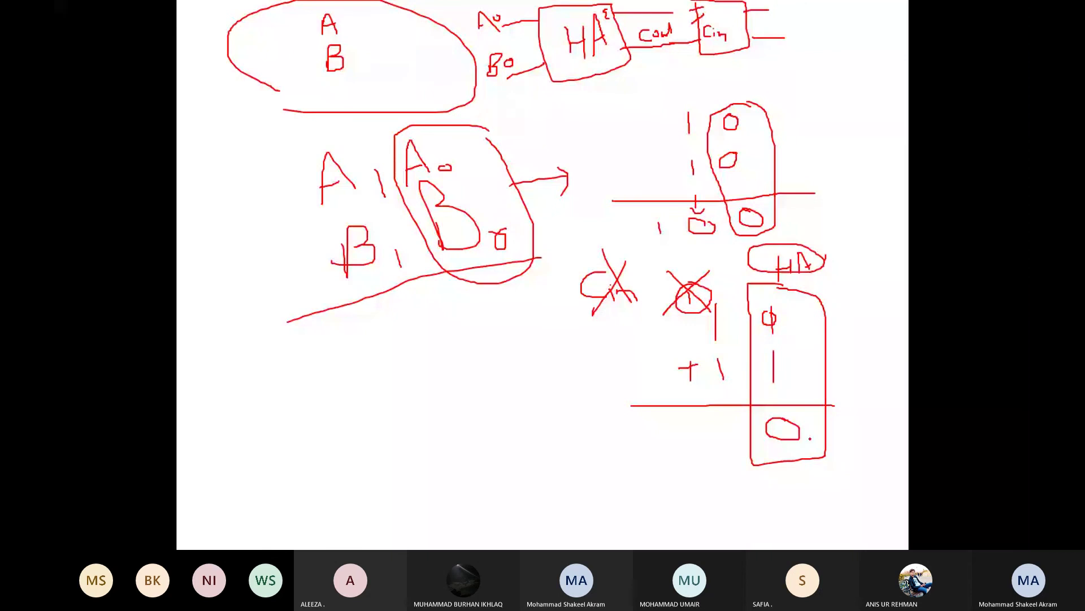
{"action": "left_click_drag", "start_coordinate": [810, 438], "coordinate": [846, 461]}
{"action": "mouse_move", "coordinate": [879, 451]}
{"action": "left_mouse_down"}
{"action": "mouse_move", "coordinate": [864, 461]}
{"action": "mouse_move", "coordinate": [888, 493]}
{"action": "mouse_move", "coordinate": [892, 482]}
{"action": "left_mouse_up"}
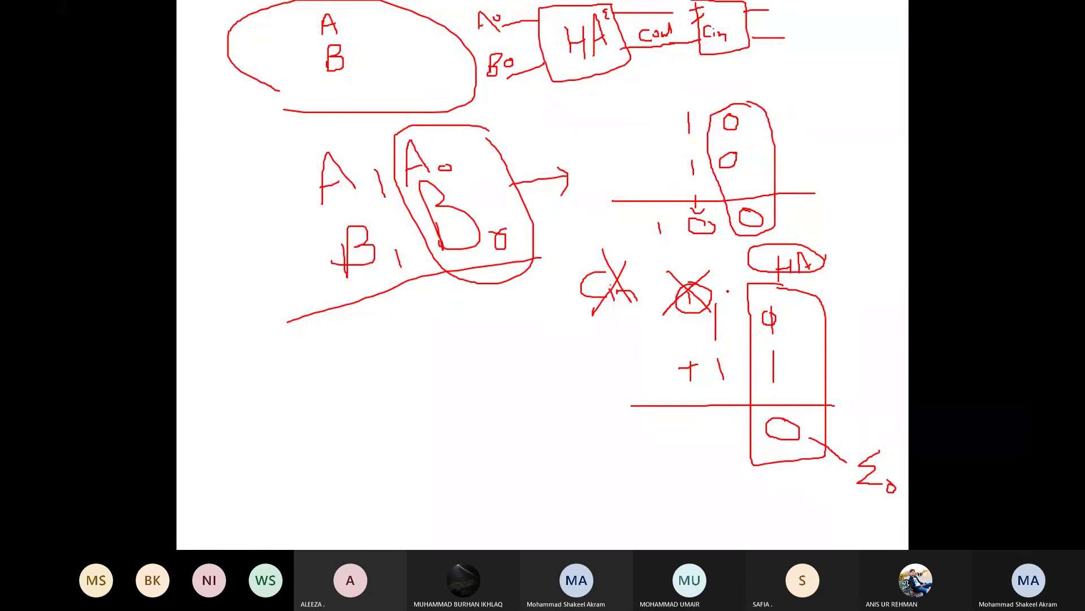
Box the second column of the lower addition, write 0 as its result and label it Σ1.
{"action": "mouse_move", "coordinate": [728, 291]}
{"action": "left_mouse_down"}
{"action": "mouse_move", "coordinate": [691, 295]}
{"action": "mouse_move", "coordinate": [709, 467]}
{"action": "left_mouse_up"}
{"action": "mouse_move", "coordinate": [727, 291]}
{"action": "left_mouse_down"}
{"action": "mouse_move", "coordinate": [749, 402]}
{"action": "mouse_move", "coordinate": [746, 467]}
{"action": "mouse_move", "coordinate": [713, 467]}
{"action": "left_mouse_up"}
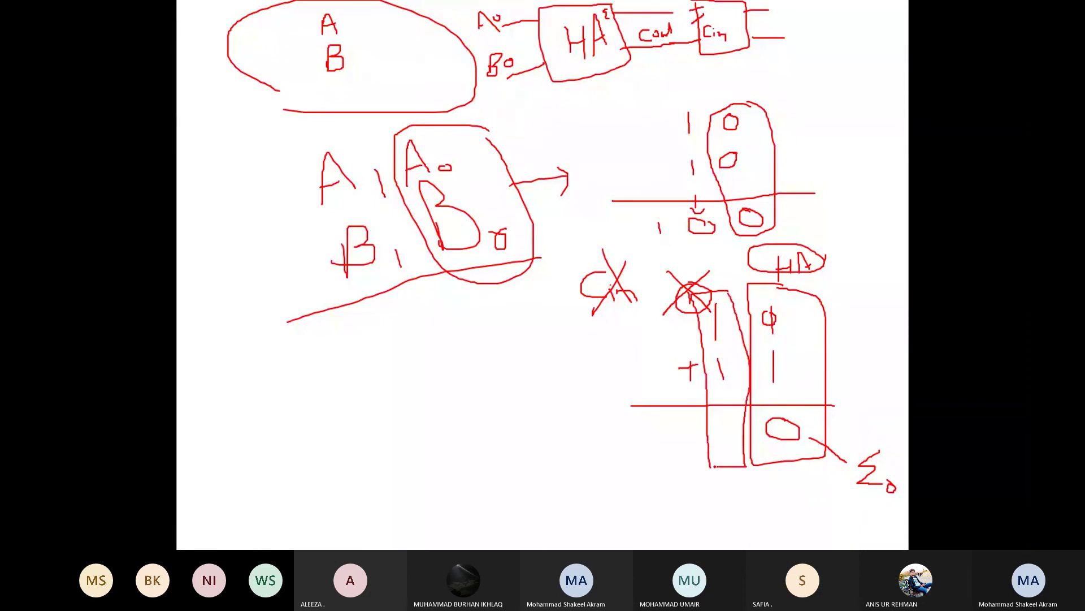
{"action": "left_click", "coordinate": [724, 461]}
{"action": "mouse_move", "coordinate": [724, 416]}
{"action": "left_mouse_down"}
{"action": "mouse_move", "coordinate": [731, 431]}
{"action": "mouse_move", "coordinate": [724, 416]}
{"action": "left_mouse_up"}
{"action": "left_click_drag", "start_coordinate": [729, 457], "coordinate": [802, 516]}
{"action": "left_click", "coordinate": [801, 502]}
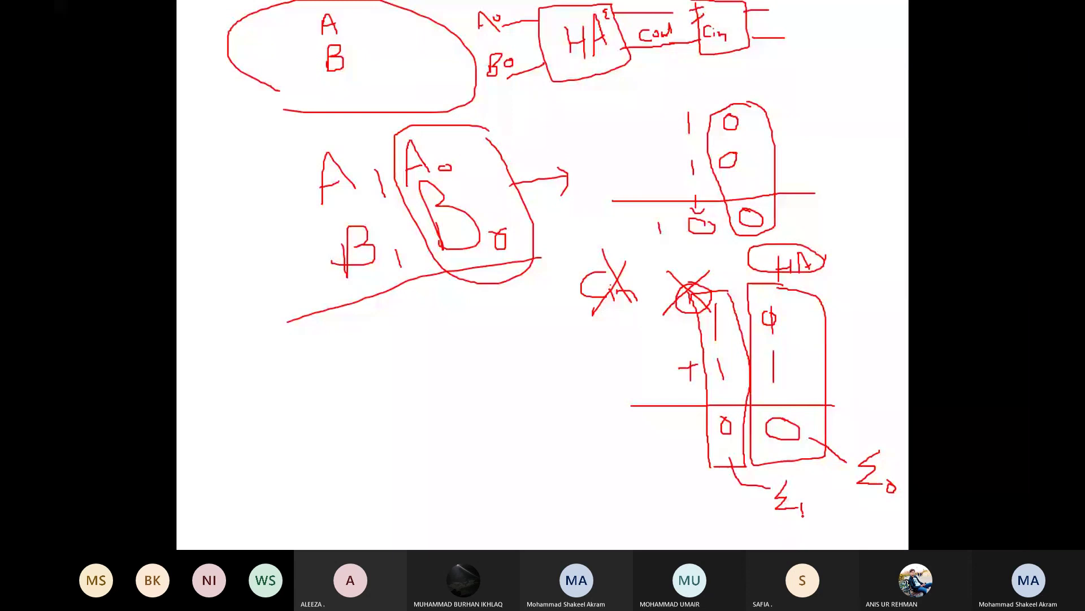
Write the carry 1 under the lower addition, label it Cout, and circle the Cout, Σ1 and Σ0 labels together.
{"action": "left_click_drag", "start_coordinate": [672, 410], "coordinate": [686, 445]}
{"action": "left_click_drag", "start_coordinate": [681, 454], "coordinate": [685, 510]}
{"action": "left_click_drag", "start_coordinate": [705, 508], "coordinate": [707, 534]}
{"action": "mouse_move", "coordinate": [713, 527]}
{"action": "left_mouse_down"}
{"action": "mouse_move", "coordinate": [748, 535]}
{"action": "mouse_move", "coordinate": [758, 523]}
{"action": "left_mouse_up"}
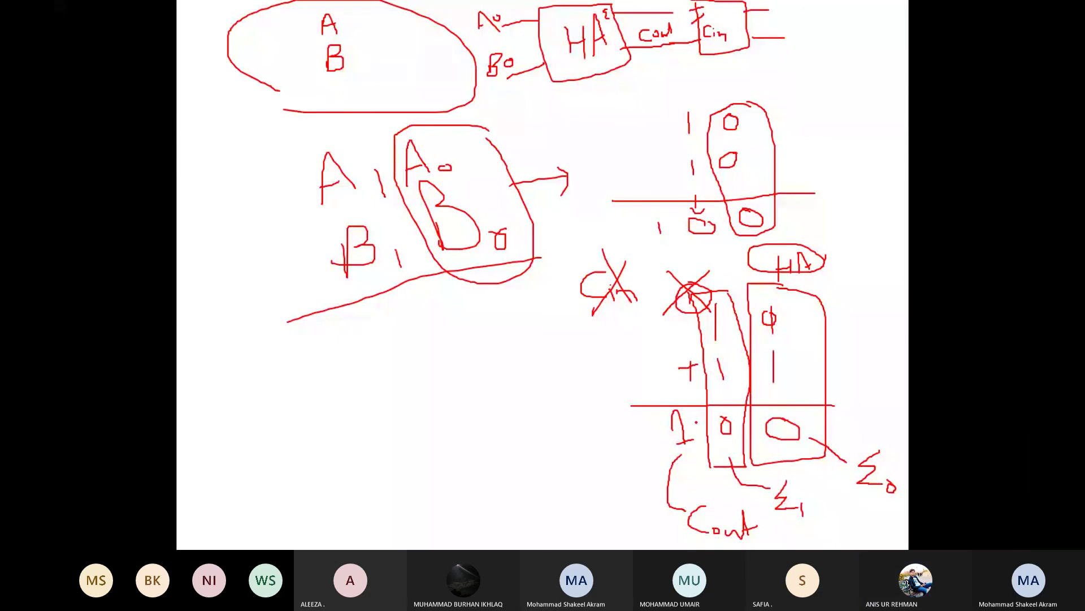
{"action": "mouse_move", "coordinate": [885, 434]}
{"action": "left_mouse_down"}
{"action": "mouse_move", "coordinate": [671, 508]}
{"action": "mouse_move", "coordinate": [817, 548]}
{"action": "mouse_move", "coordinate": [897, 478]}
{"action": "mouse_move", "coordinate": [895, 440]}
{"action": "left_mouse_up"}
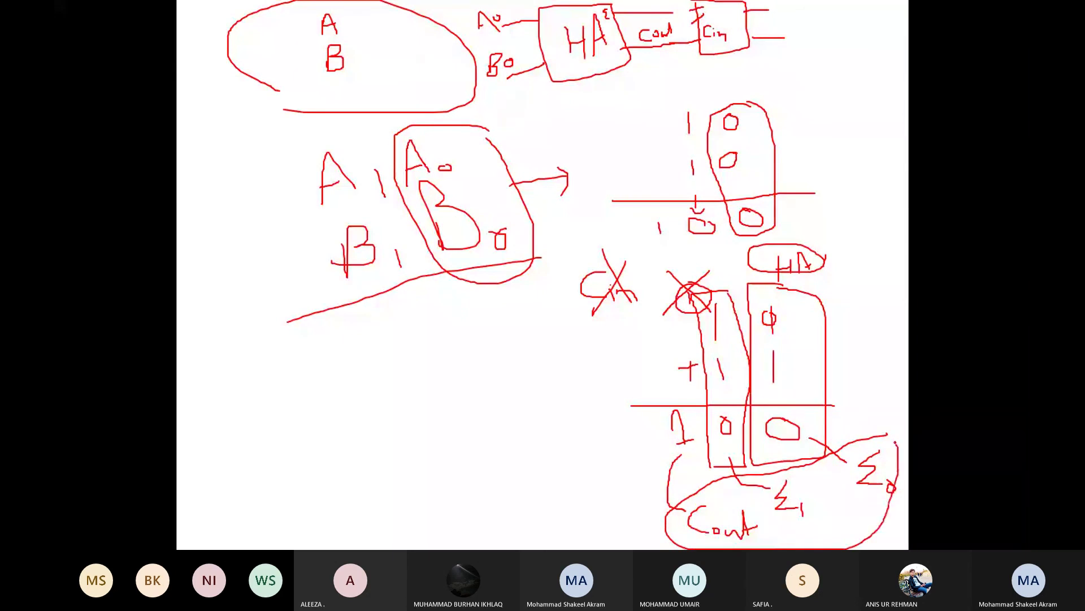
Lead a line out of the first column of the lower addition to a Cout label and cross that label out.
{"action": "left_click_drag", "start_coordinate": [826, 400], "coordinate": [849, 390]}
{"action": "mouse_move", "coordinate": [865, 373]}
{"action": "left_mouse_down"}
{"action": "mouse_move", "coordinate": [866, 394]}
{"action": "mouse_move", "coordinate": [897, 387]}
{"action": "left_mouse_up"}
{"action": "mouse_move", "coordinate": [882, 376]}
{"action": "left_mouse_down"}
{"action": "mouse_move", "coordinate": [896, 372]}
{"action": "mouse_move", "coordinate": [868, 400]}
{"action": "mouse_move", "coordinate": [897, 413]}
{"action": "left_mouse_up"}
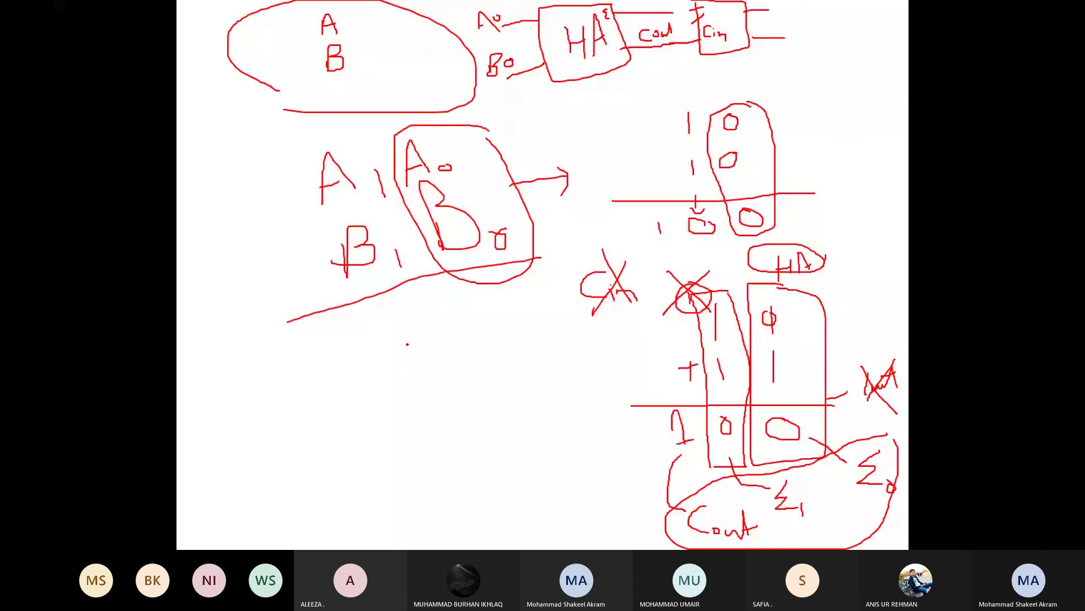
Write A0 over B0 above a separate sum line, and circle the A1 and B1 pair.
{"action": "left_click_drag", "start_coordinate": [403, 341], "coordinate": [424, 318]}
{"action": "left_click_drag", "start_coordinate": [407, 316], "coordinate": [443, 313]}
{"action": "left_click_drag", "start_coordinate": [442, 336], "coordinate": [444, 340]}
{"action": "left_click_drag", "start_coordinate": [418, 387], "coordinate": [418, 419]}
{"action": "mouse_move", "coordinate": [416, 392]}
{"action": "left_mouse_down"}
{"action": "mouse_move", "coordinate": [432, 418]}
{"action": "mouse_move", "coordinate": [479, 422]}
{"action": "left_mouse_up"}
{"action": "left_click_drag", "start_coordinate": [372, 474], "coordinate": [524, 447]}
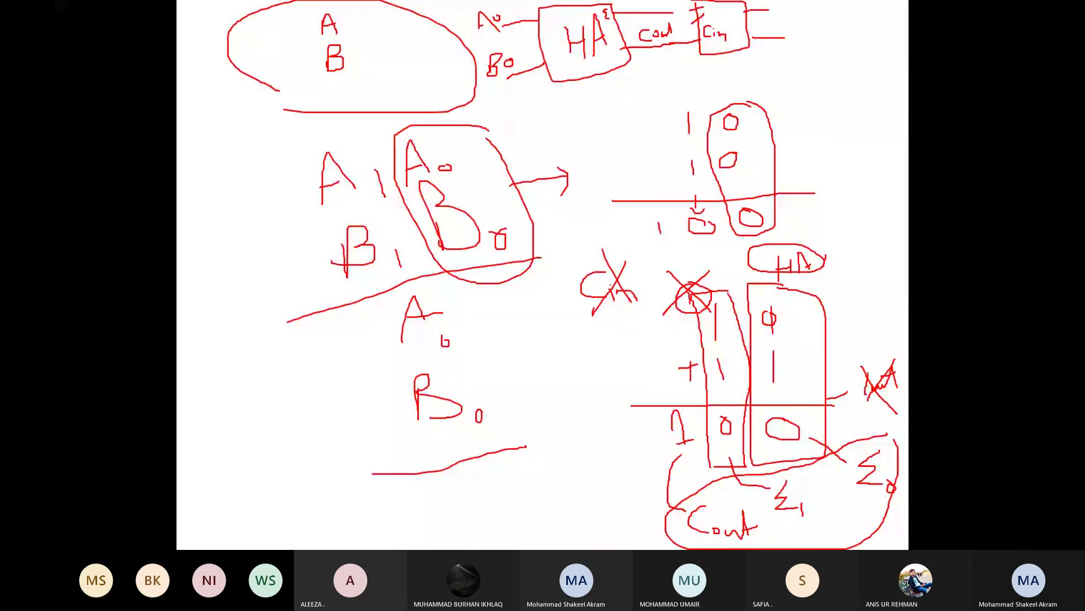
{"action": "mouse_move", "coordinate": [360, 148]}
{"action": "left_mouse_down"}
{"action": "mouse_move", "coordinate": [298, 156]}
{"action": "mouse_move", "coordinate": [348, 308]}
{"action": "mouse_move", "coordinate": [430, 233]}
{"action": "mouse_move", "coordinate": [376, 157]}
{"action": "mouse_move", "coordinate": [354, 149]}
{"action": "left_mouse_up"}
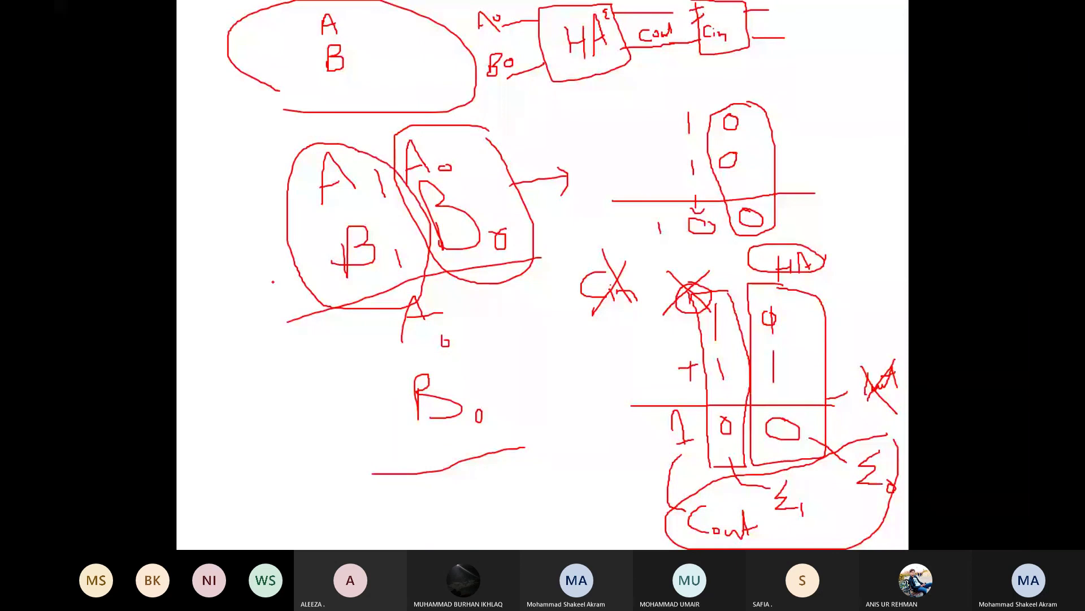
{"action": "mouse_move", "coordinate": [273, 281]}
{"action": "left_mouse_down"}
{"action": "mouse_move", "coordinate": [290, 276]}
{"action": "mouse_move", "coordinate": [281, 297]}
{"action": "left_mouse_up"}
End the LAB 11 slide show and present slide 8 of the LAB 12 half subtractor presentation.
{"action": "key", "text": "Escape"}
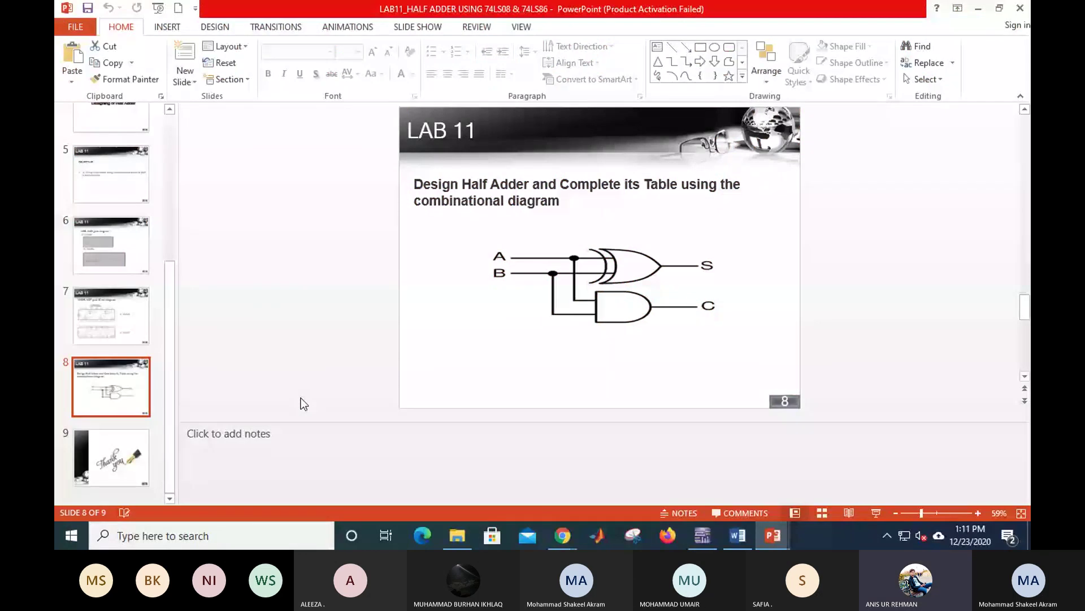
{"action": "key", "text": "alt+Tab"}
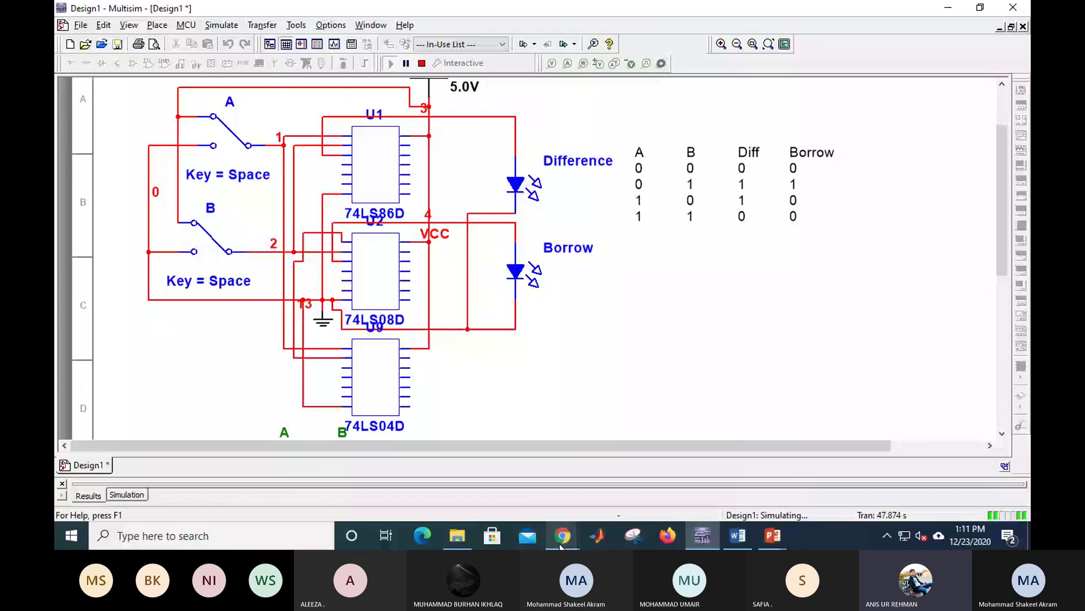
{"action": "key", "text": "alt+Tab"}
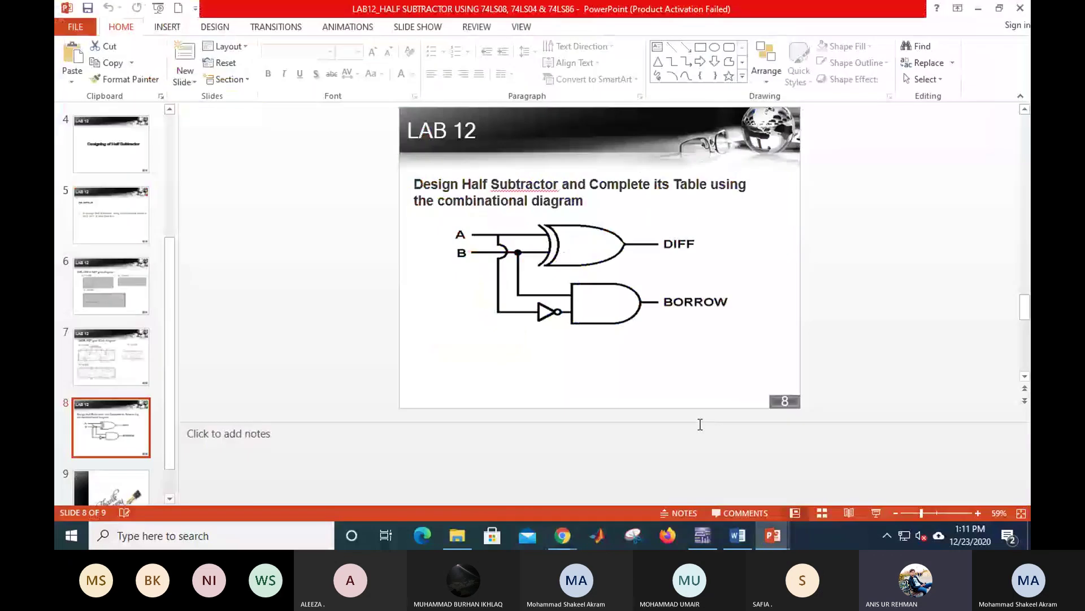
{"action": "left_click", "coordinate": [877, 512]}
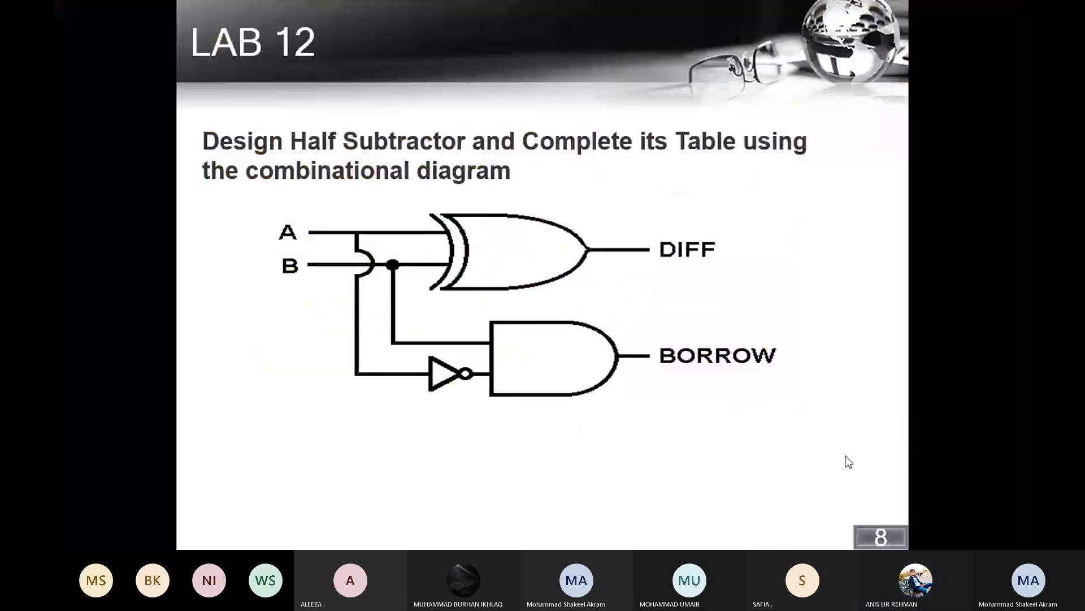